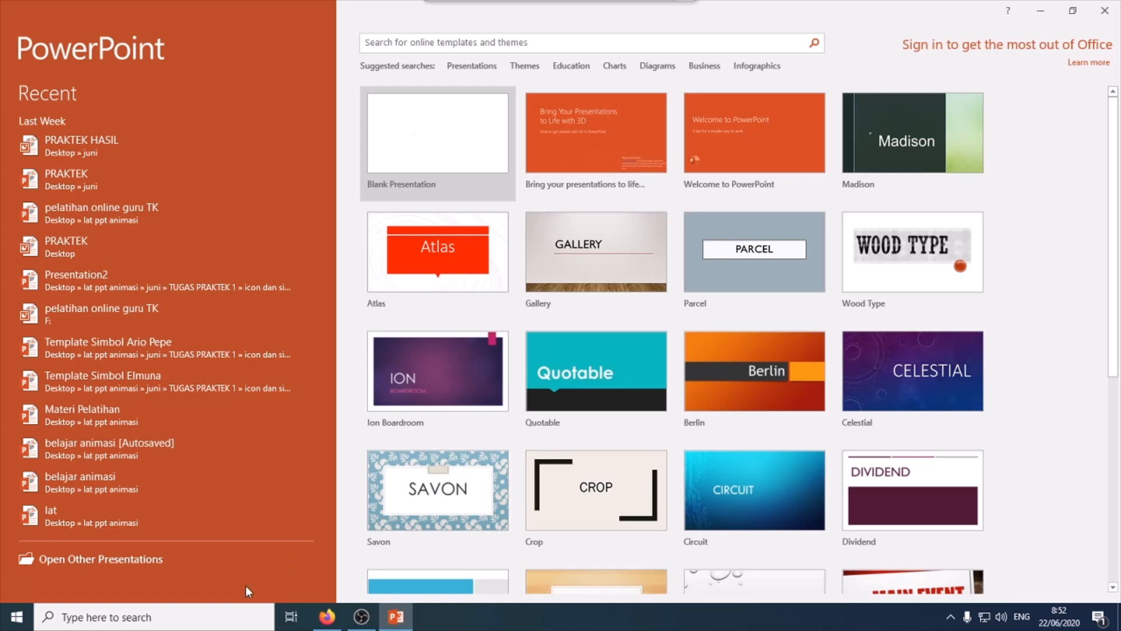
- Launch Adobe Photoshop CS4 from the Windows search
left_click(182, 616)
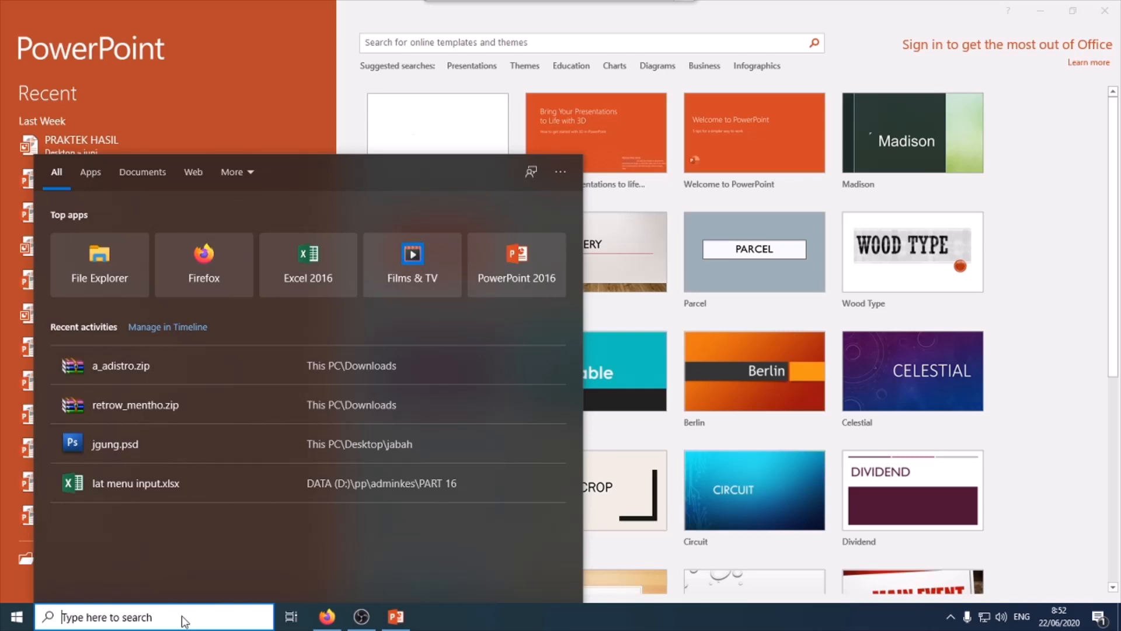
type("P")
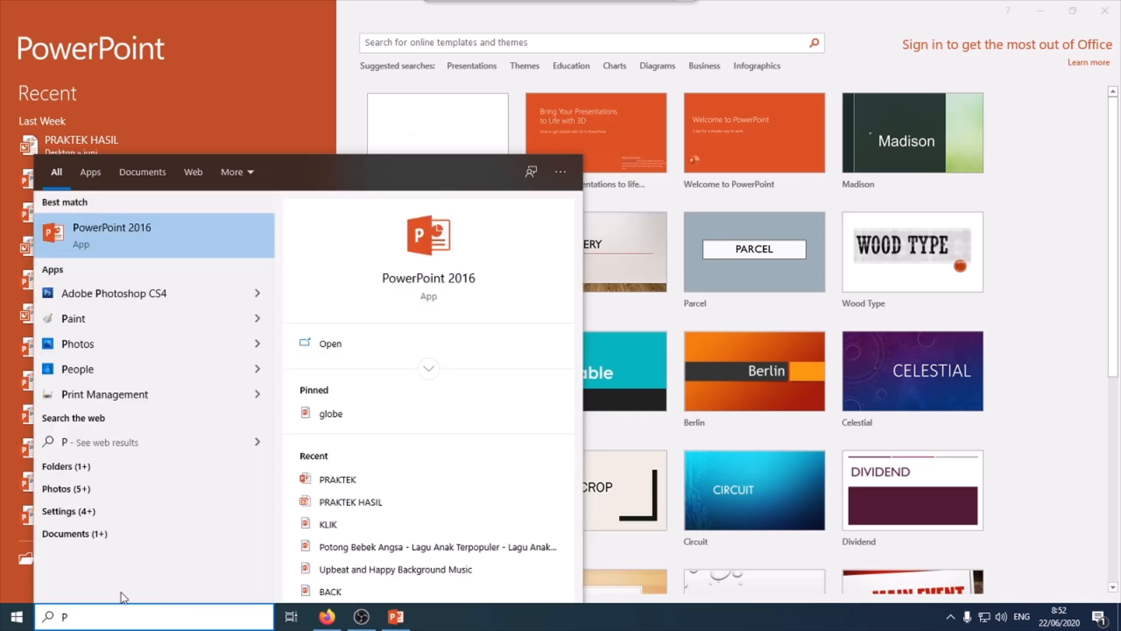
left_click(162, 295)
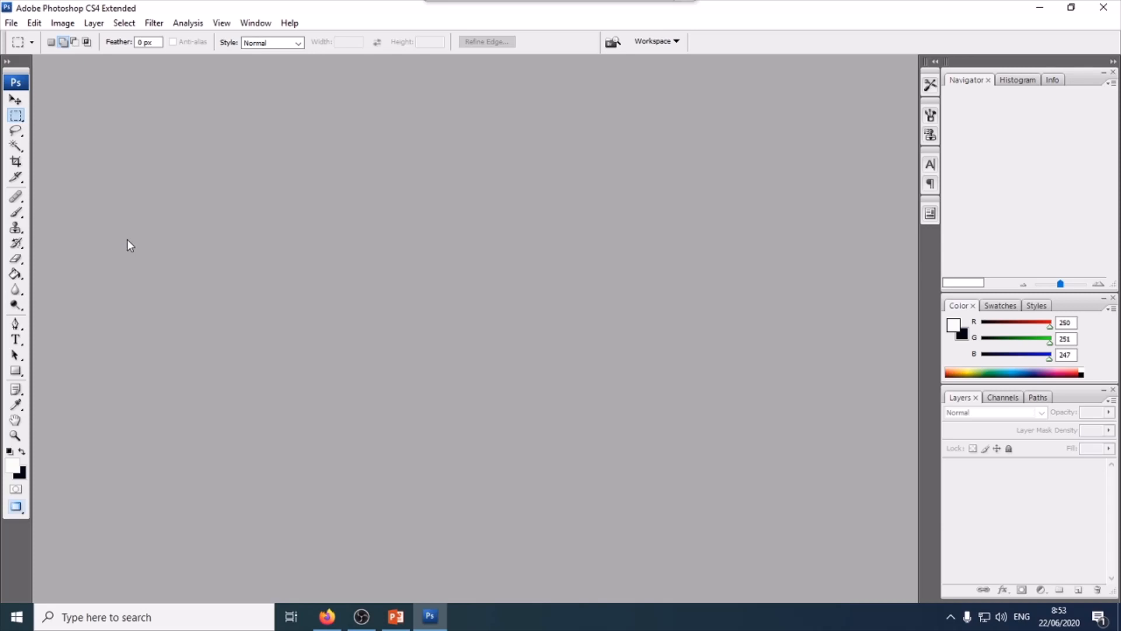
- Create a new custom document of 56,44 by 31,75 cm at 72 pixels/inch with a white background
left_click(13, 23)
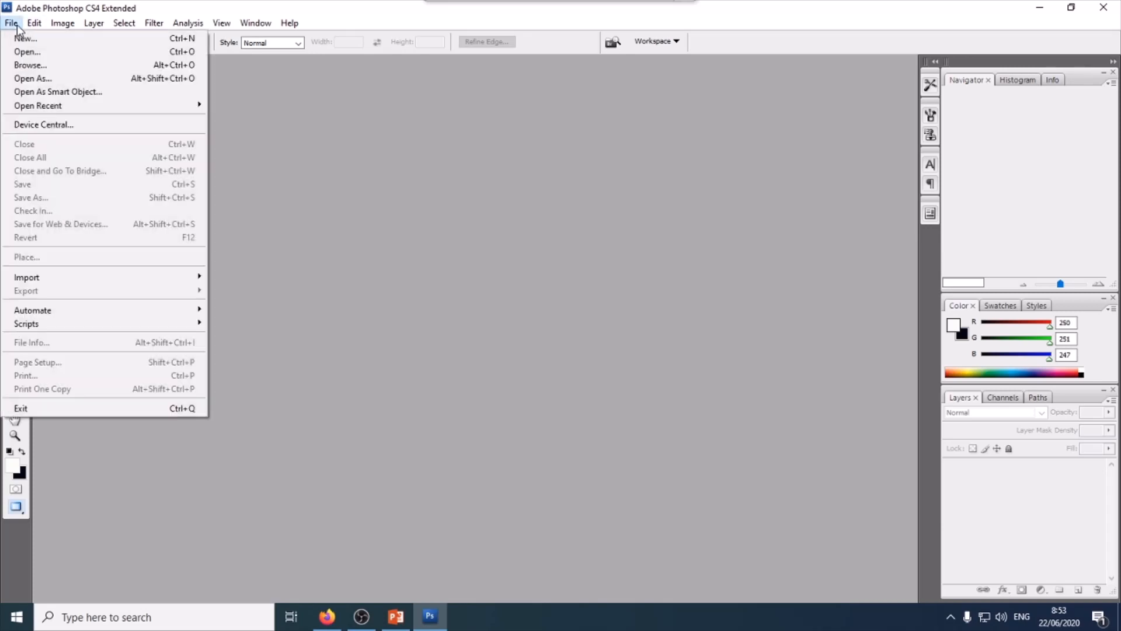
left_click(25, 38)
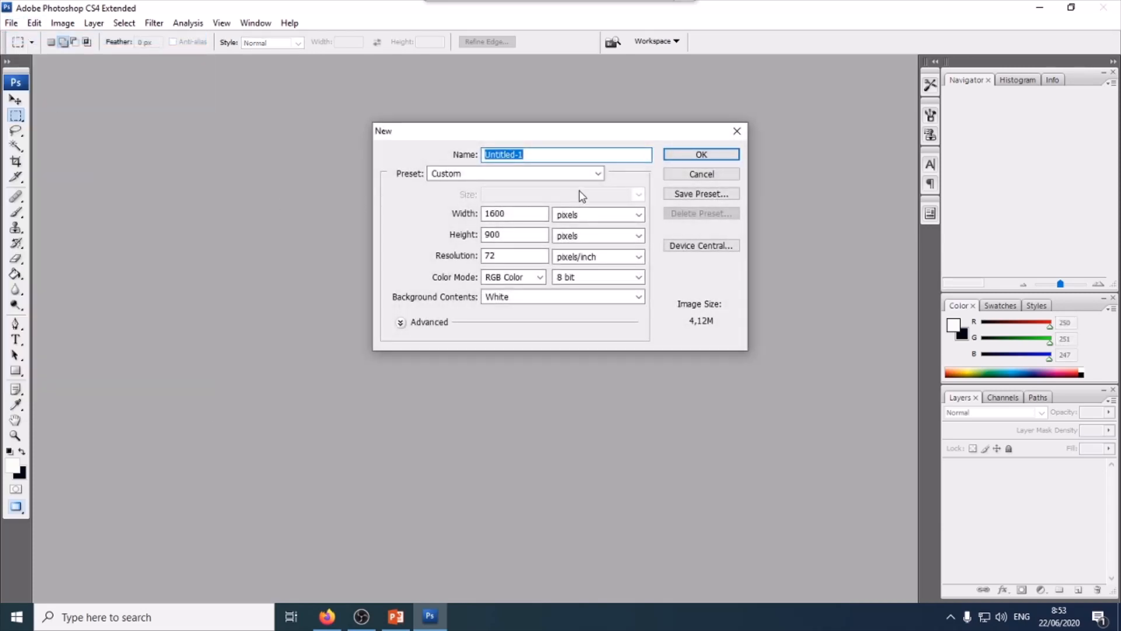
left_click(597, 174)
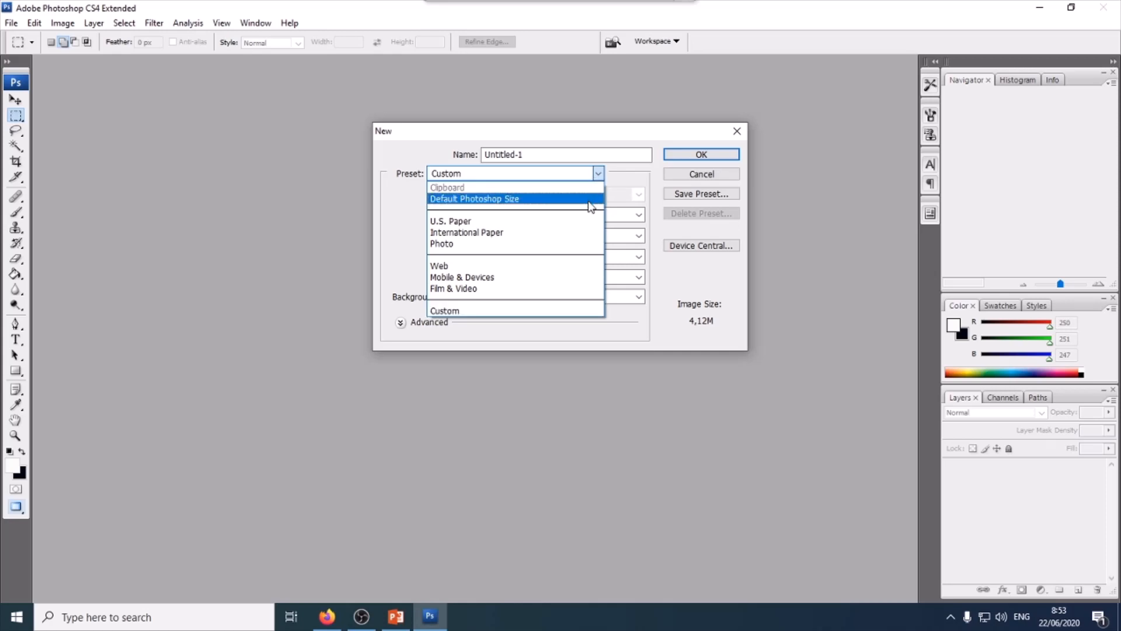
left_click(196, 310)
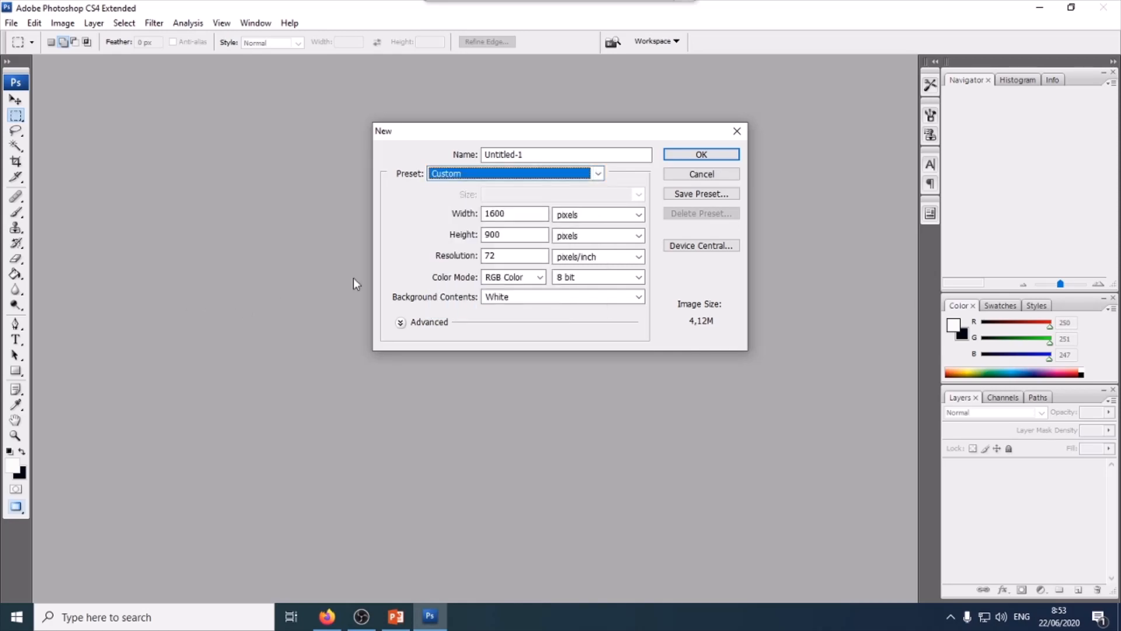
left_click(638, 214)
left_click(629, 251)
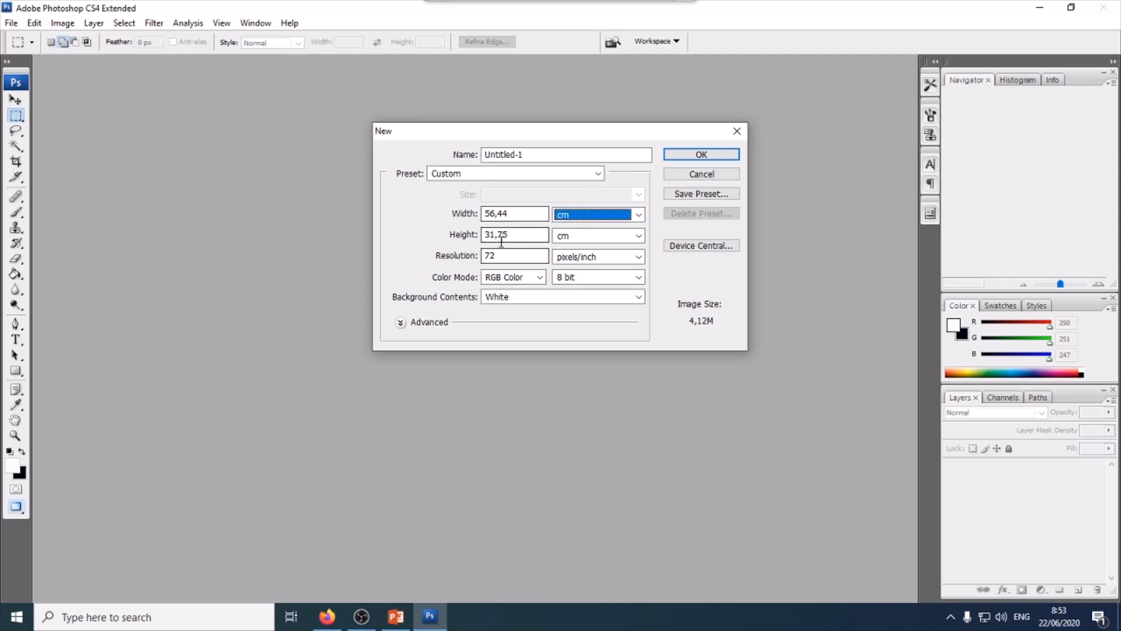
left_click(693, 154)
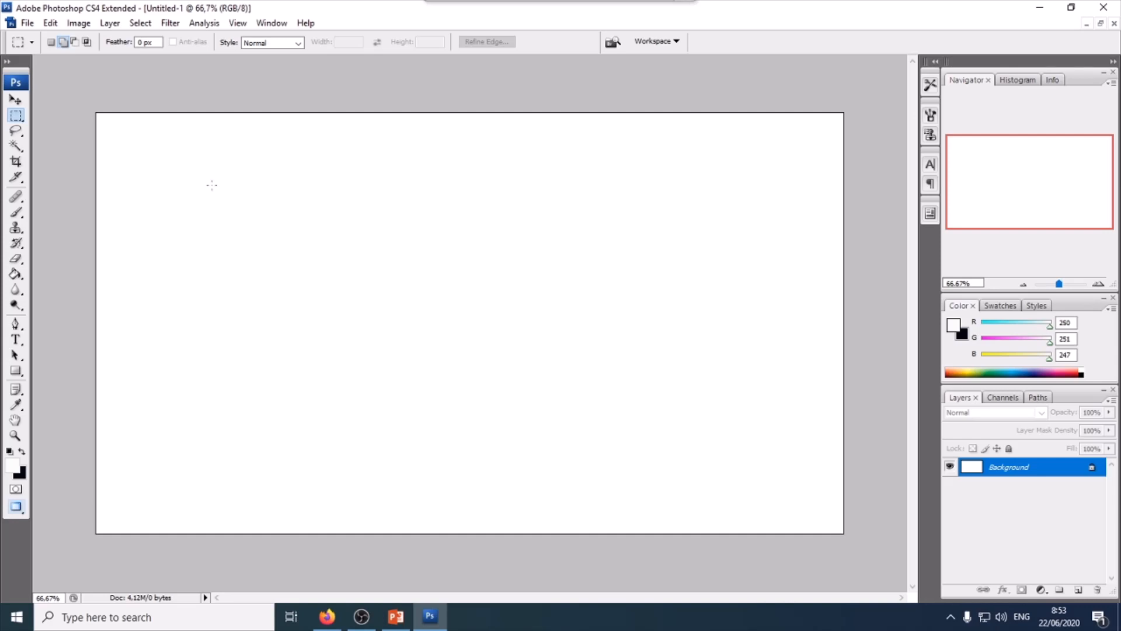
left_click(27, 25)
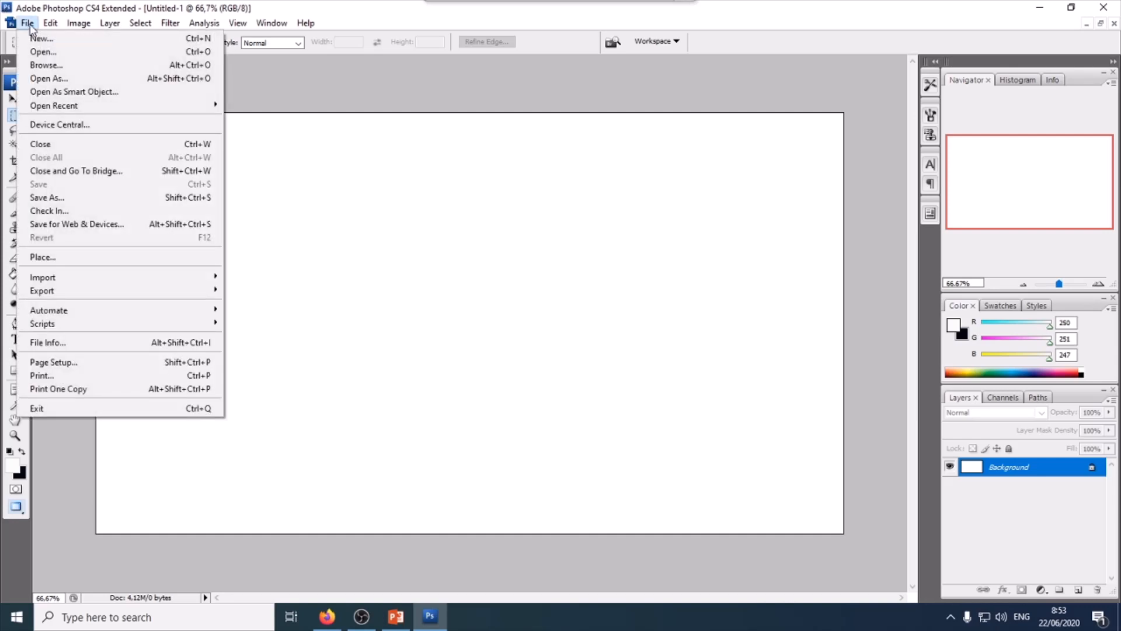
left_click(412, 107)
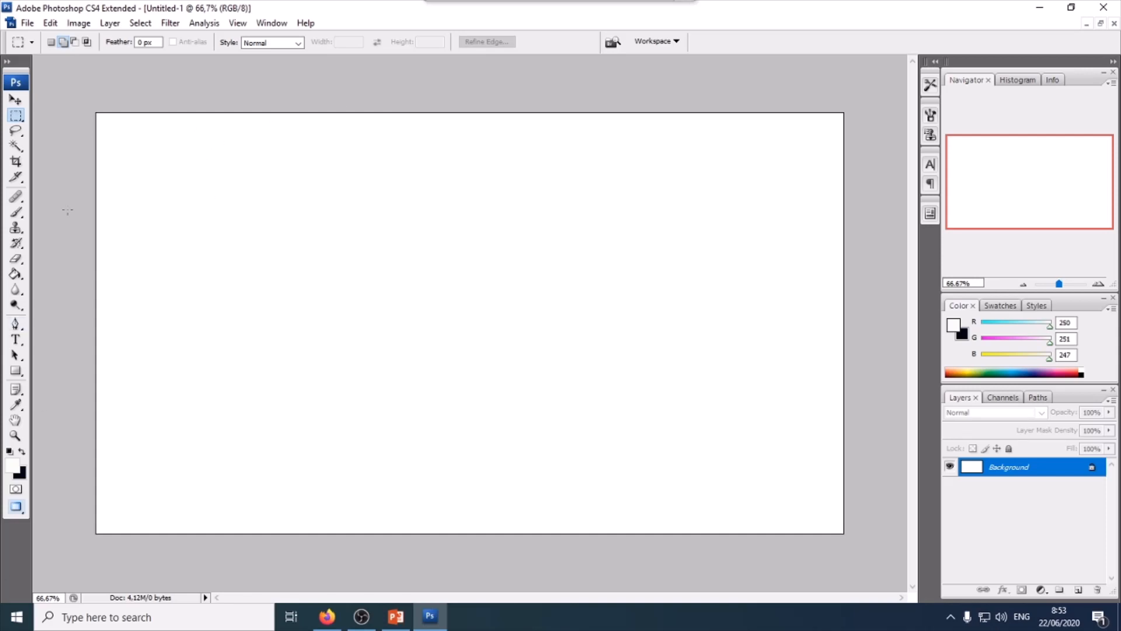
- Fill the background with the yellow-green colour a5e913 using the Paint Bucket
left_click(16, 469)
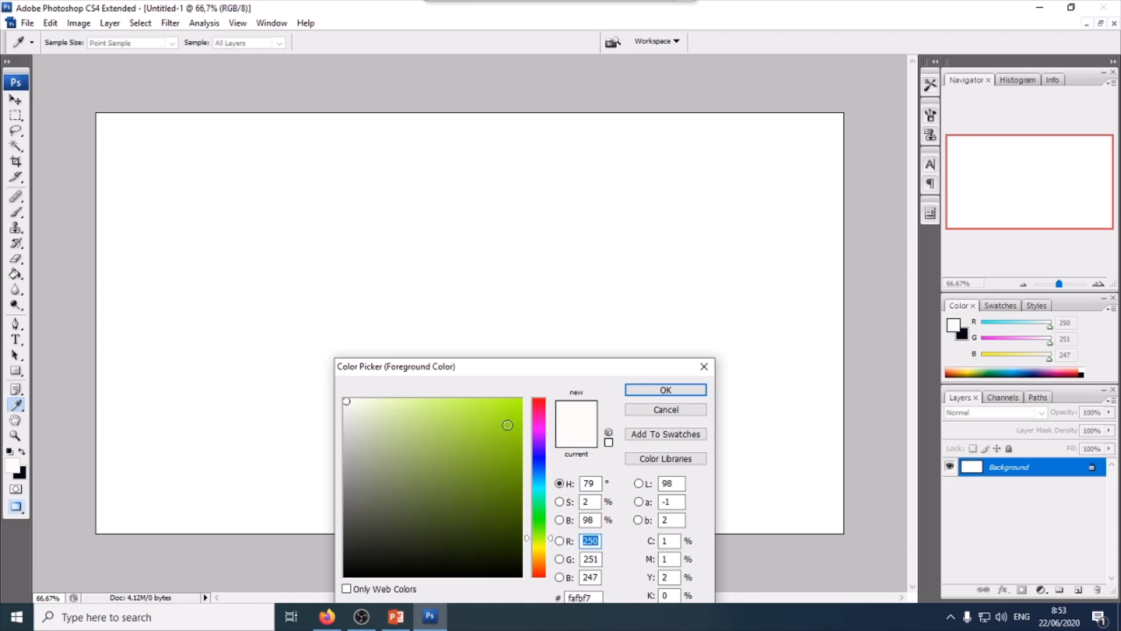
left_click(508, 420)
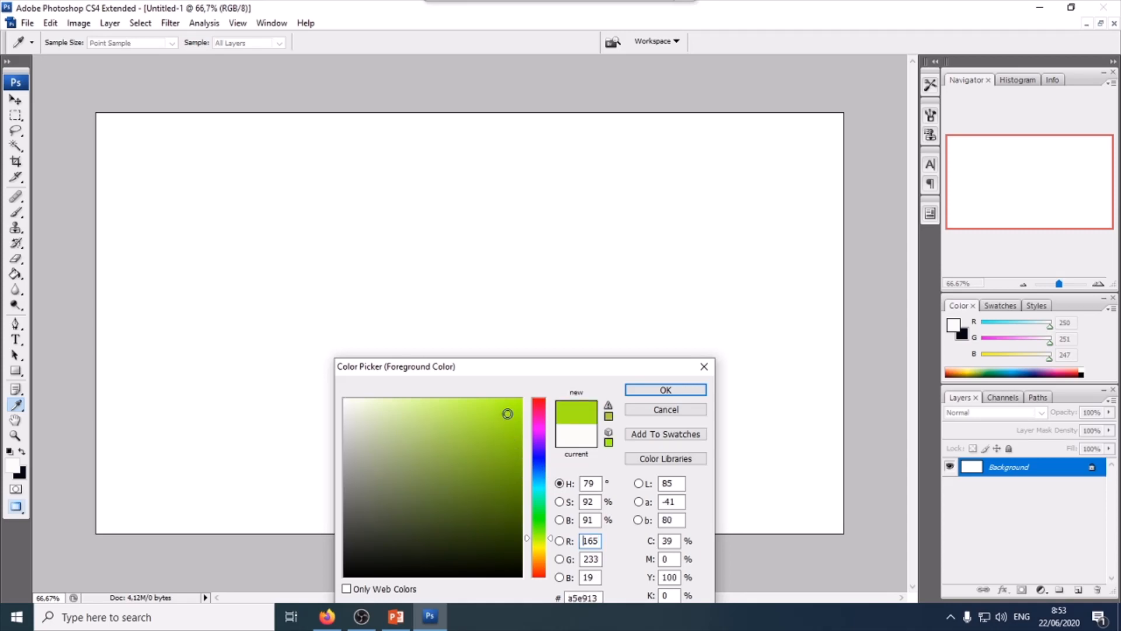
left_click(672, 391)
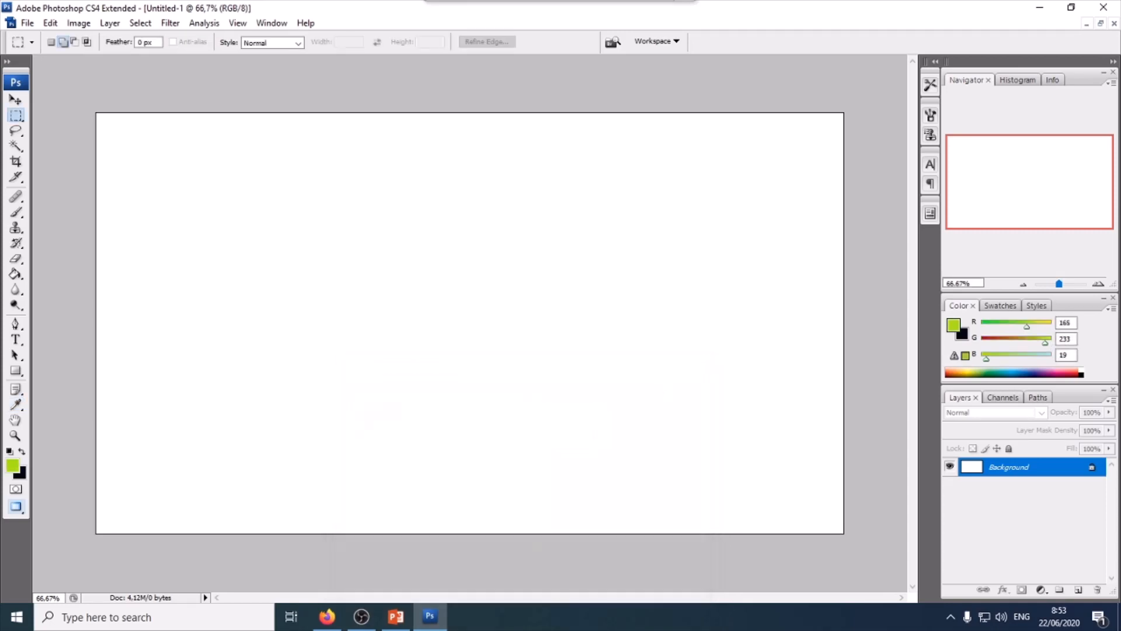
left_click(17, 274)
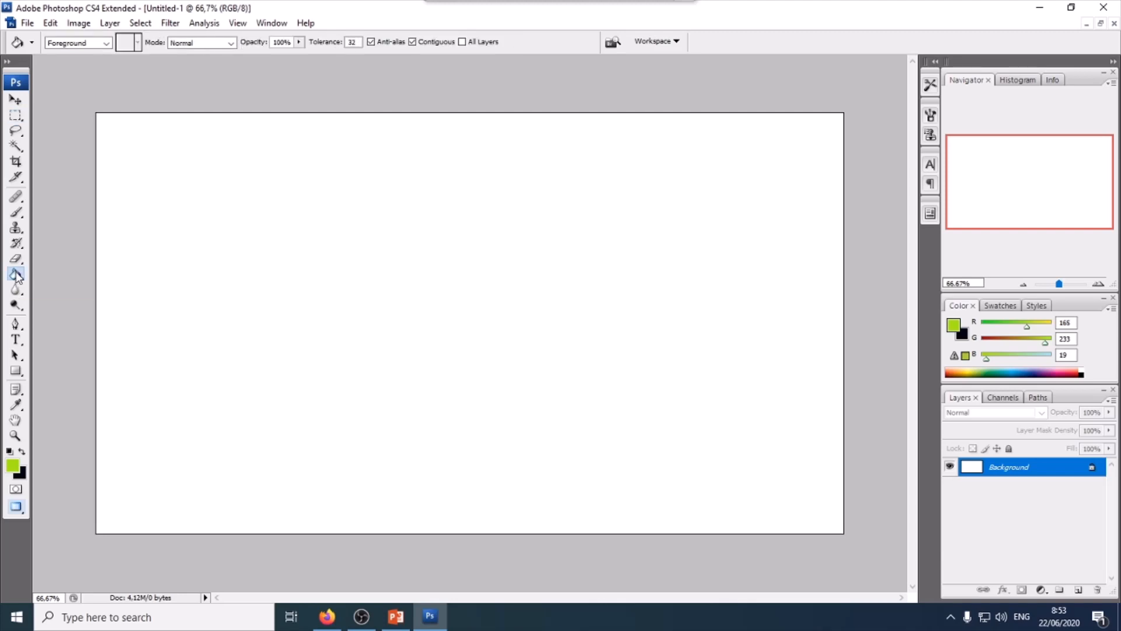
left_click(493, 209)
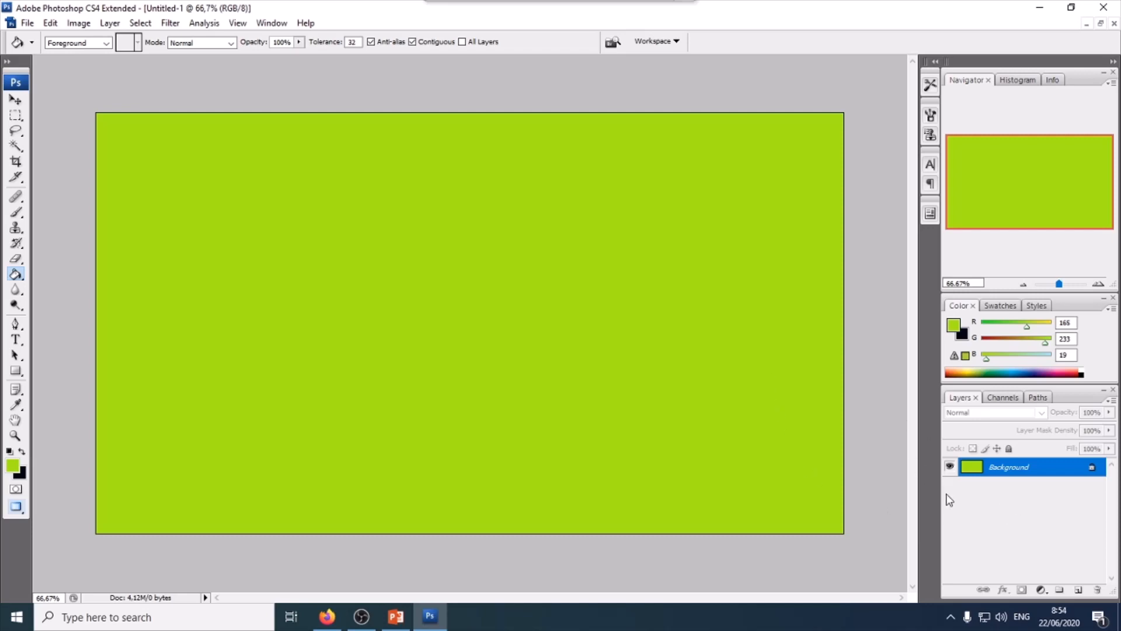
- Add a new layer and select a vertical strip along the canvas's left edge
left_click(1079, 590)
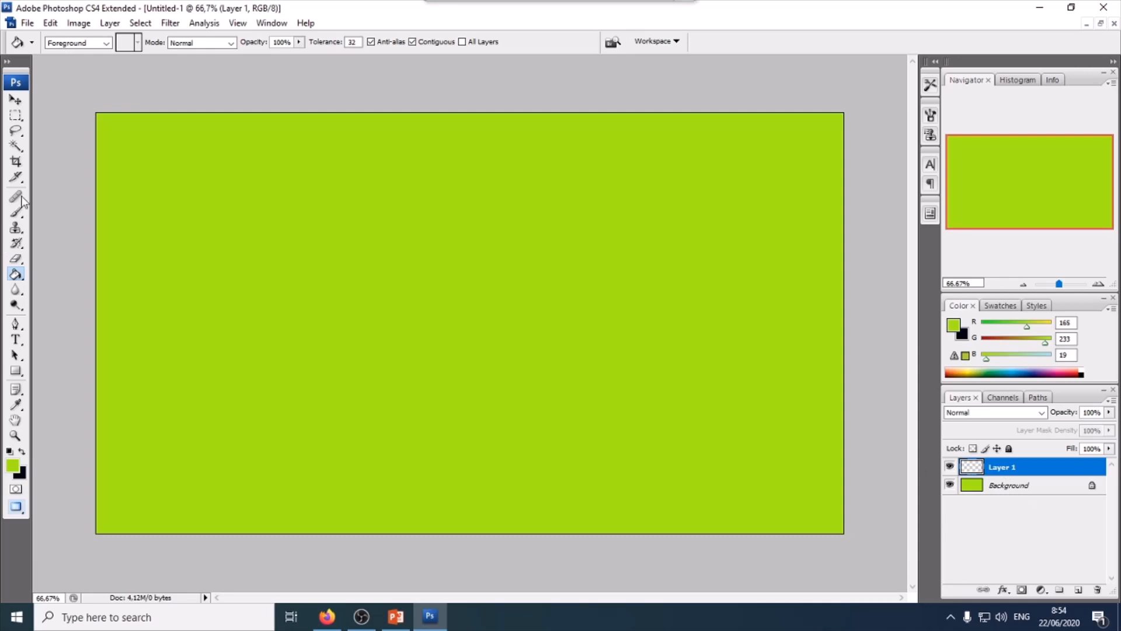
left_click(15, 115)
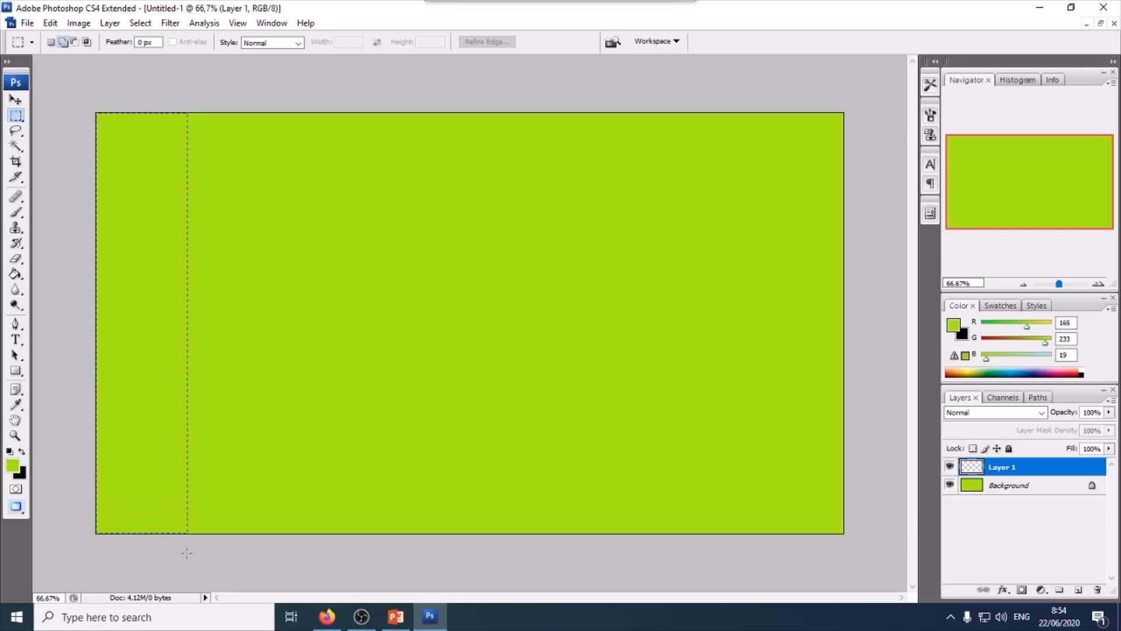
left_click_drag(187, 553, 187, 554)
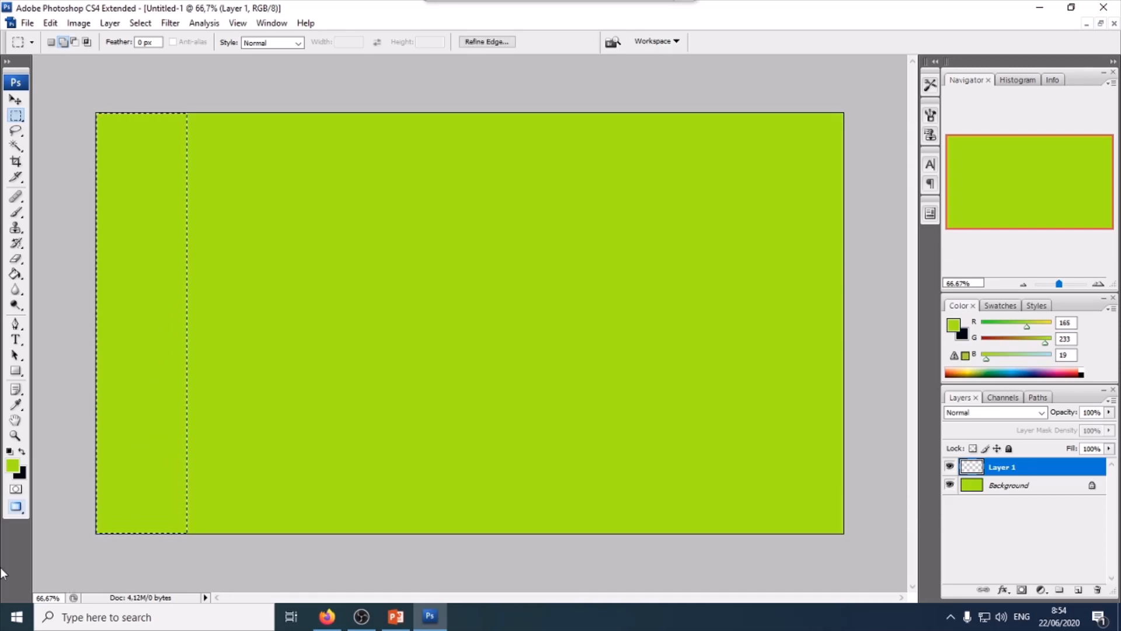
- Fill the left-edge strip on the new layer with blue 0c22f3 and deselect it
left_click(14, 470)
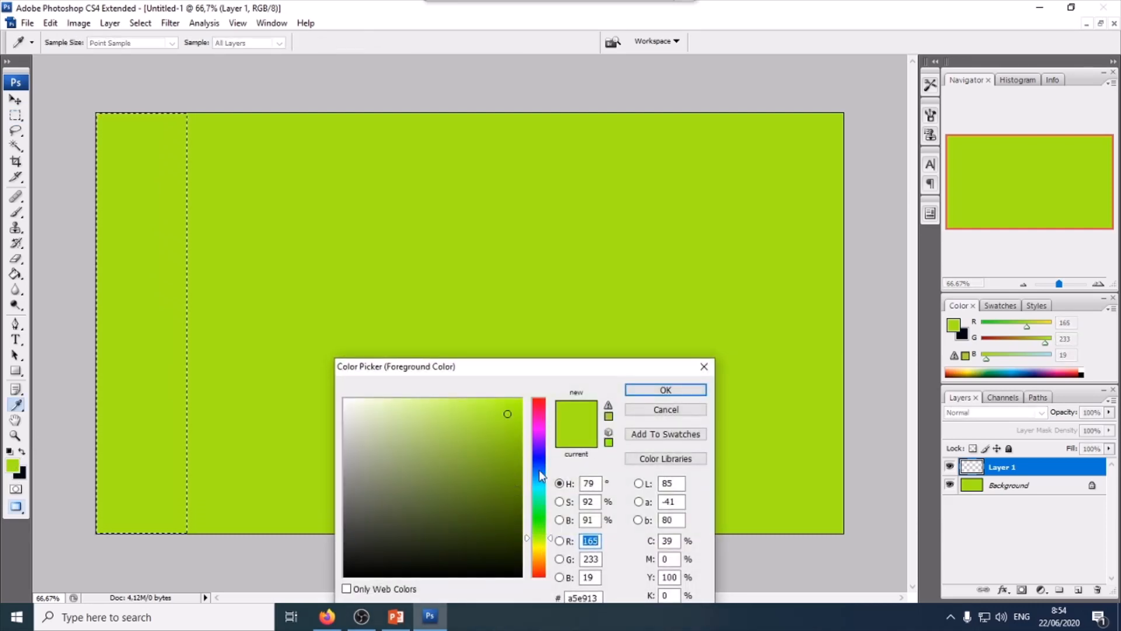
left_click(541, 460)
left_click(512, 408)
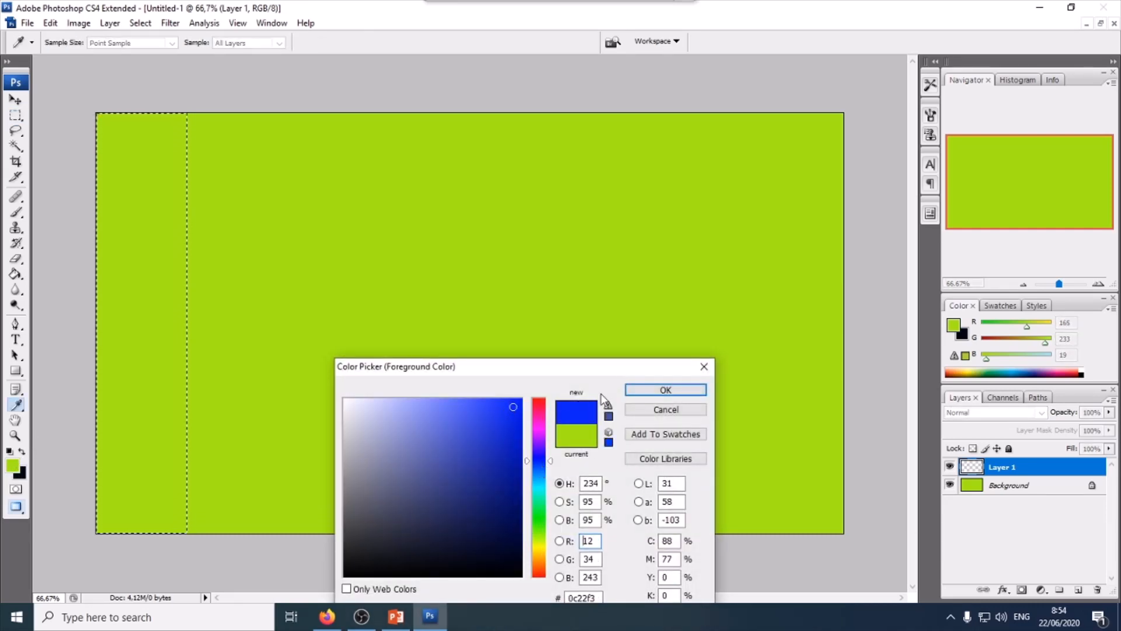
left_click(666, 389)
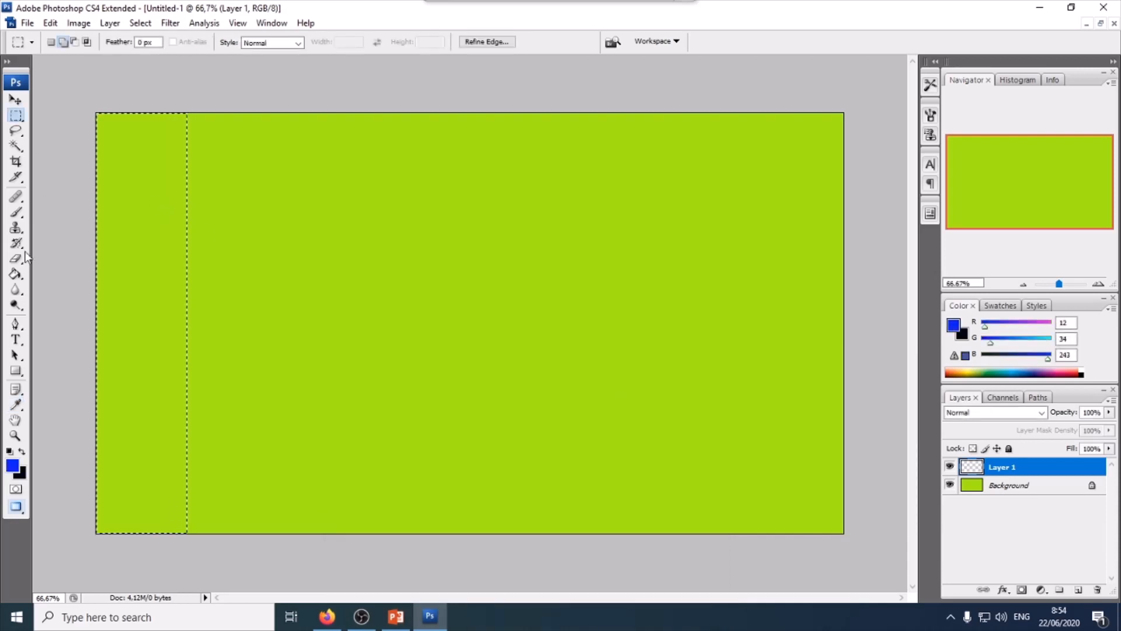
left_click(16, 274)
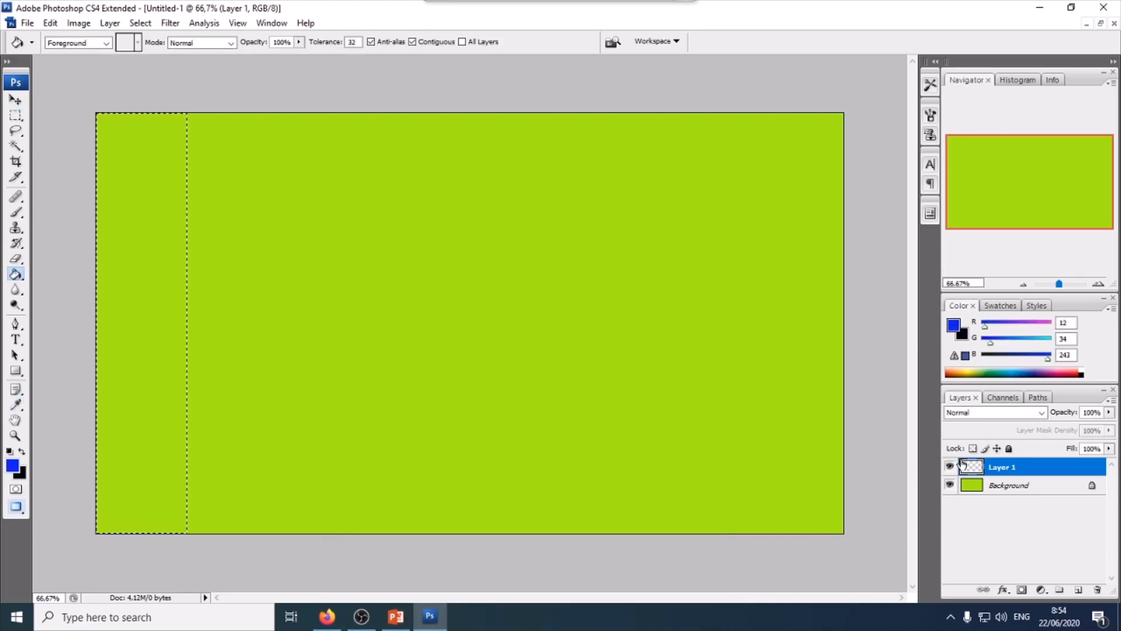
left_click(146, 245)
left_click(14, 100)
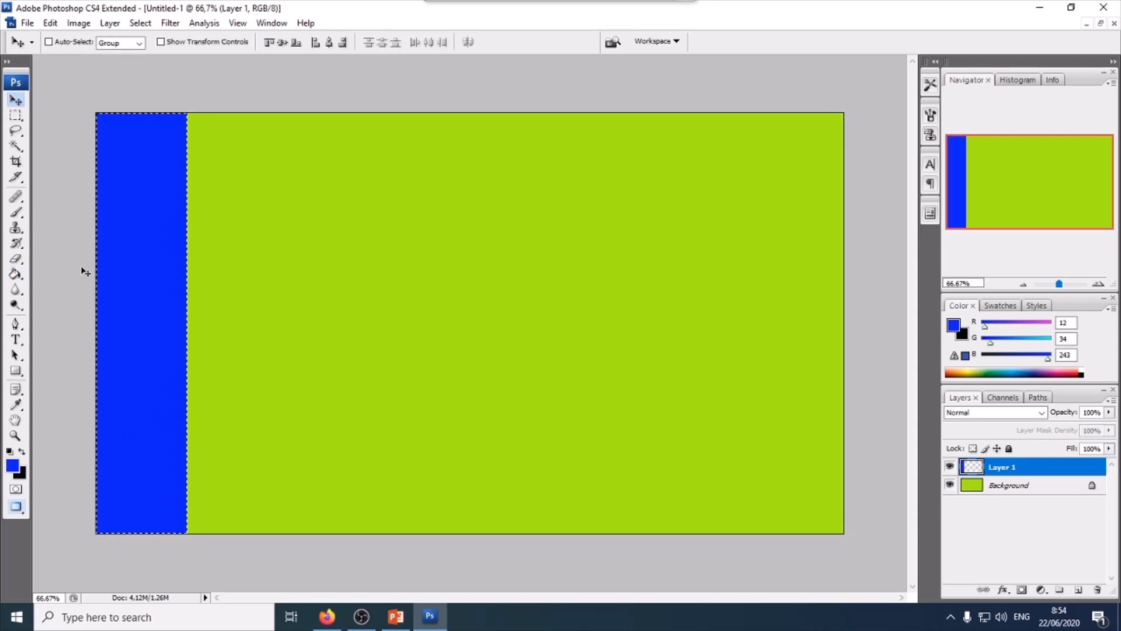
key("ctrl+d")
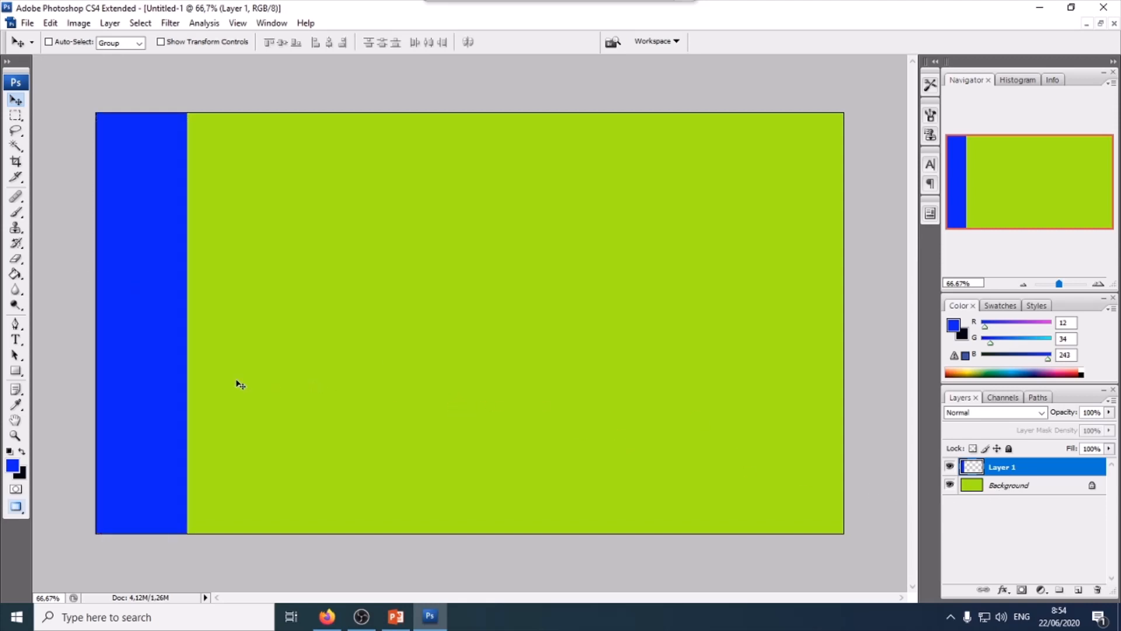
left_click_drag(180, 386, 137, 362)
right_click(17, 618)
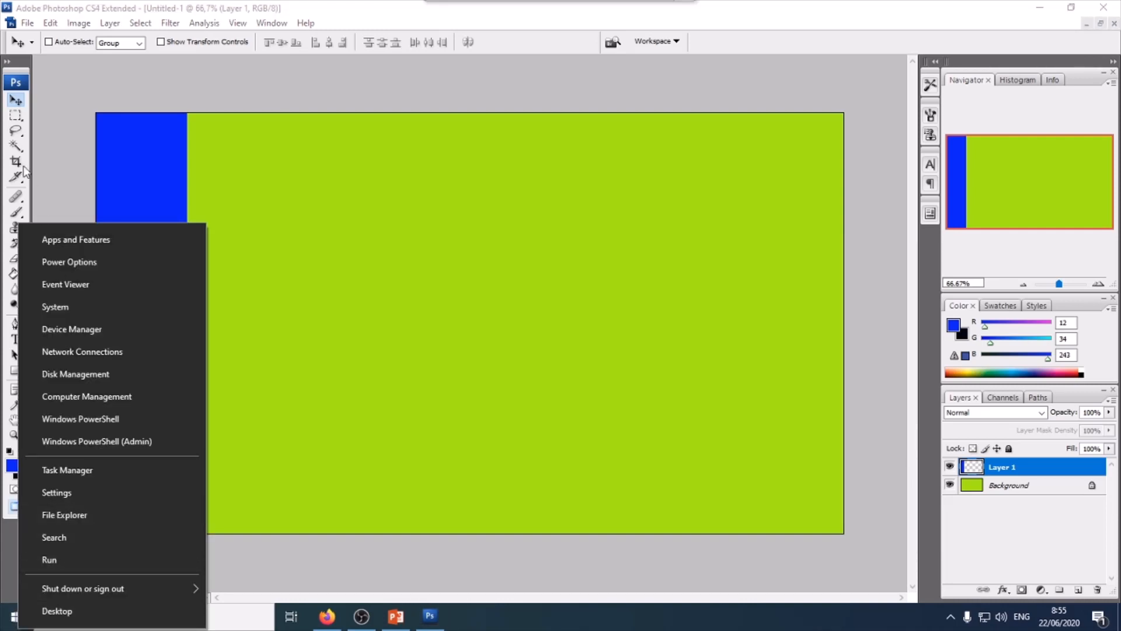
left_click(73, 88)
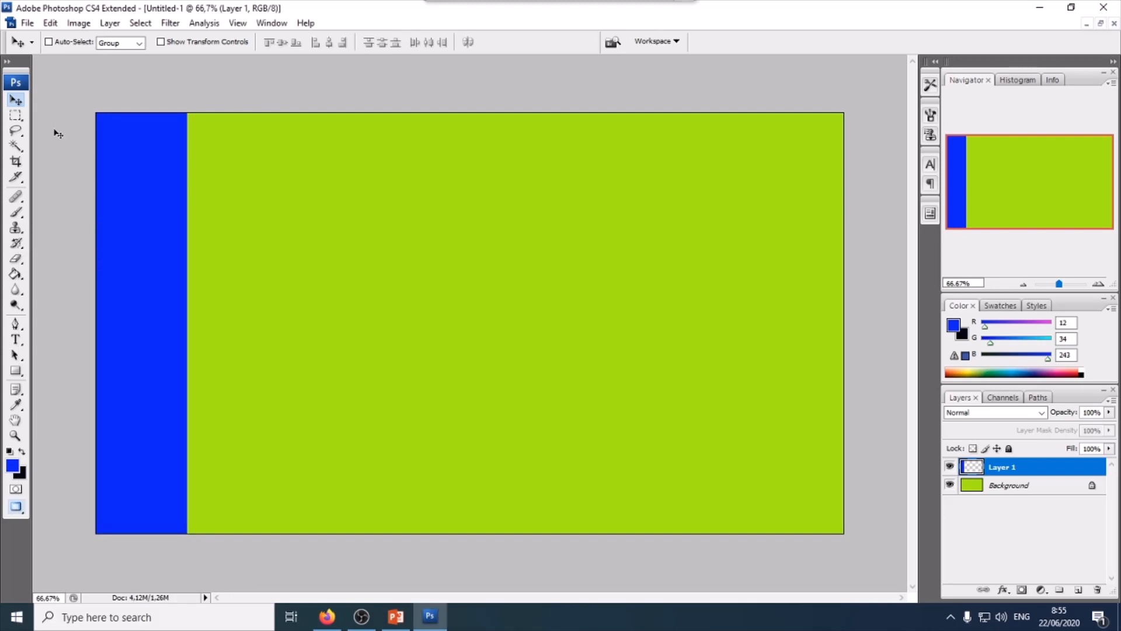
- Add the text 'cegah demam berdarah' in the upper middle of the green area
left_click(16, 339)
left_click(357, 252)
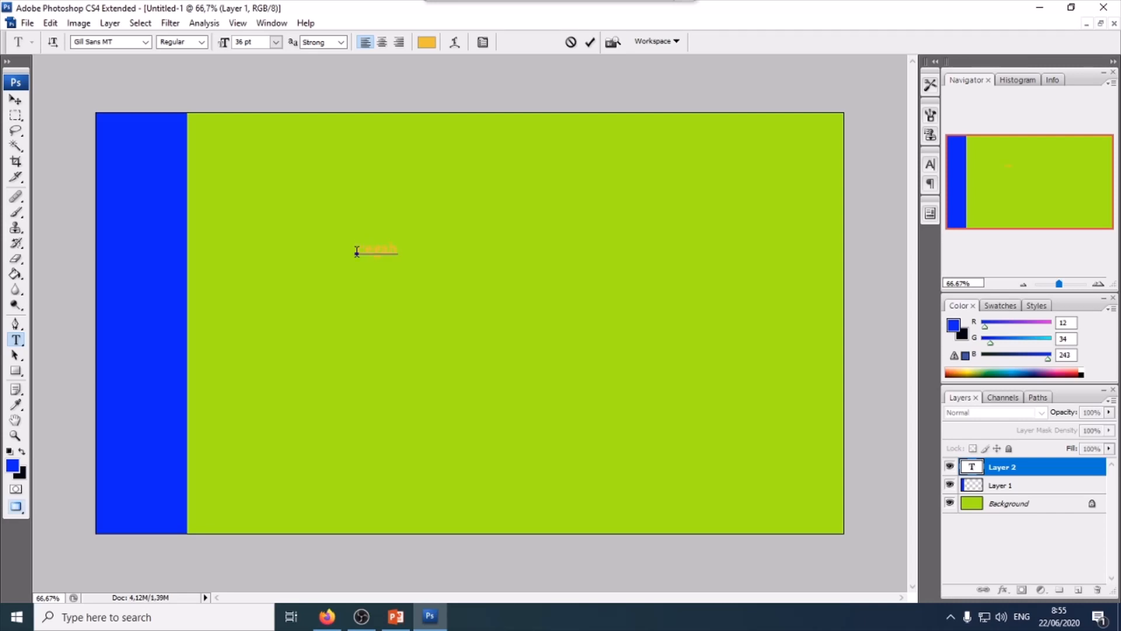
type("cegah demam berdarah")
- Select the headline text and apply All Caps to it
left_click_drag(356, 249, 545, 243)
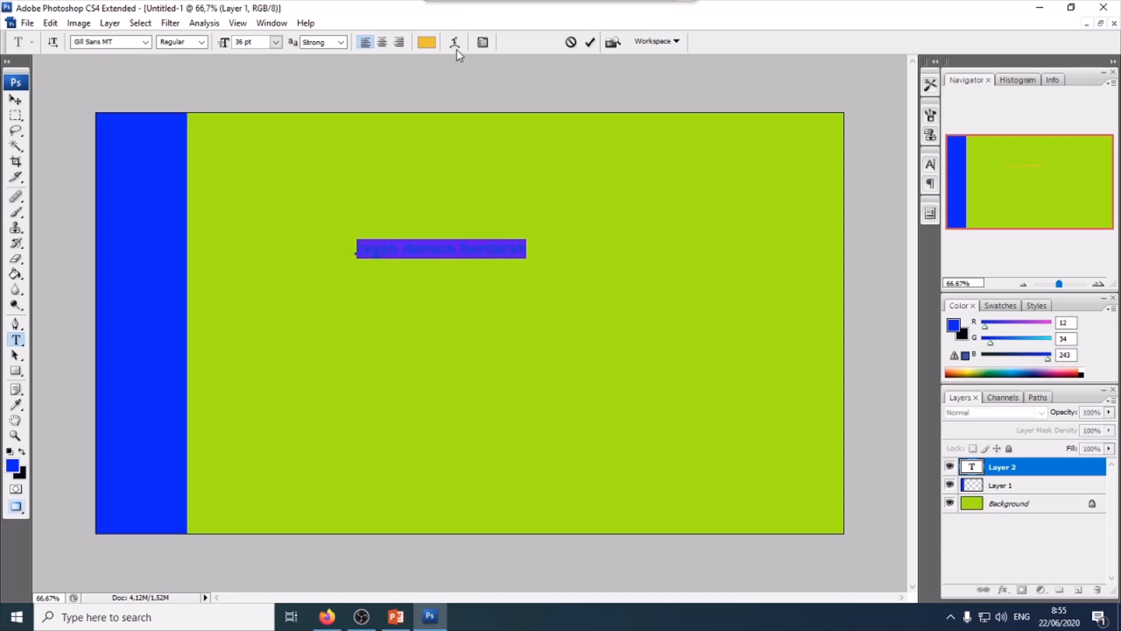
left_click(483, 43)
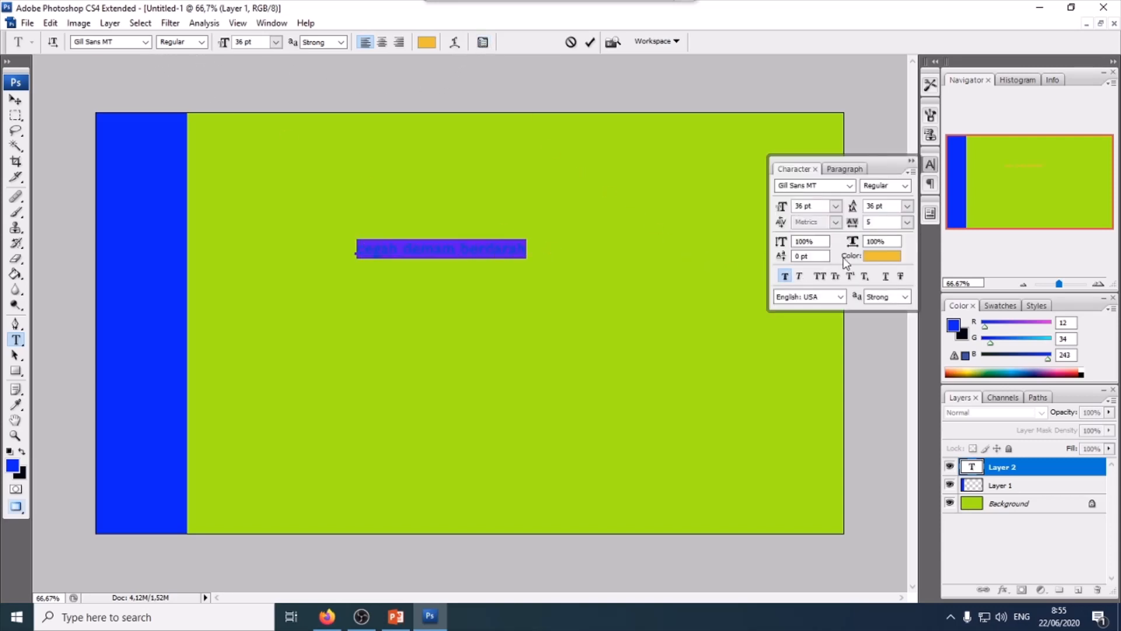
left_click(820, 276)
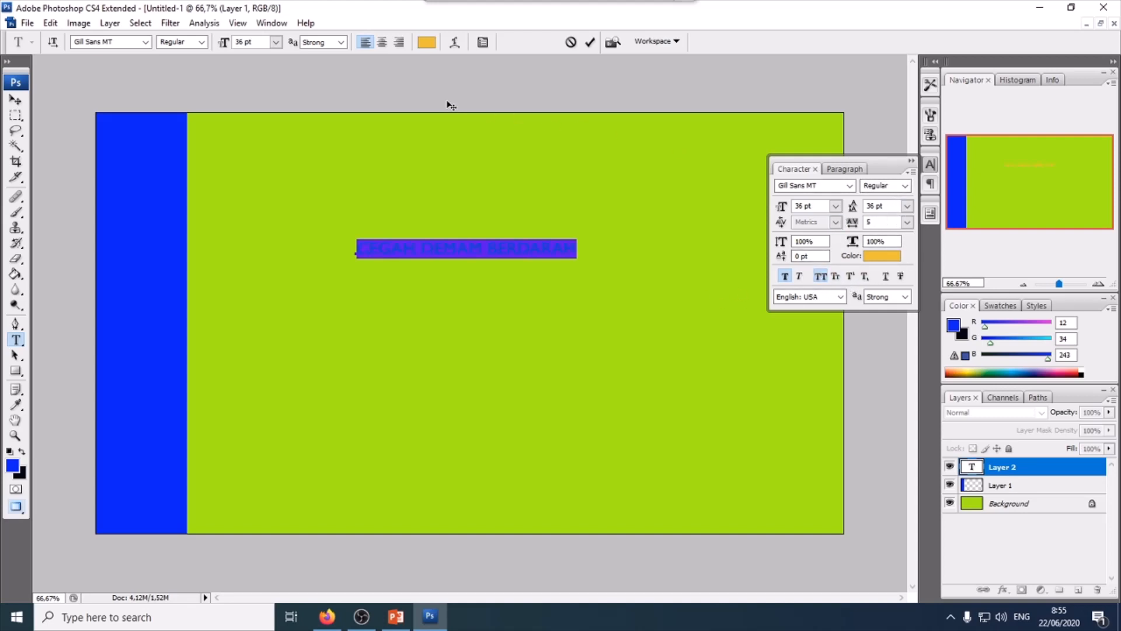
- Set the headline's colour to black 10100f and its font to Impact
left_click(427, 43)
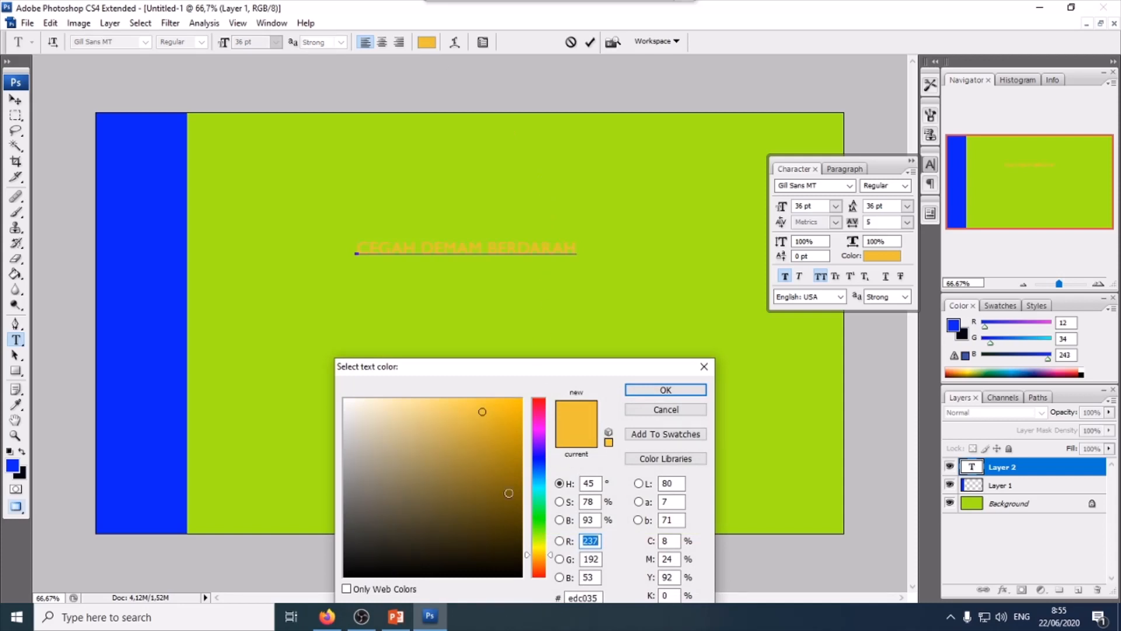
left_click(360, 566)
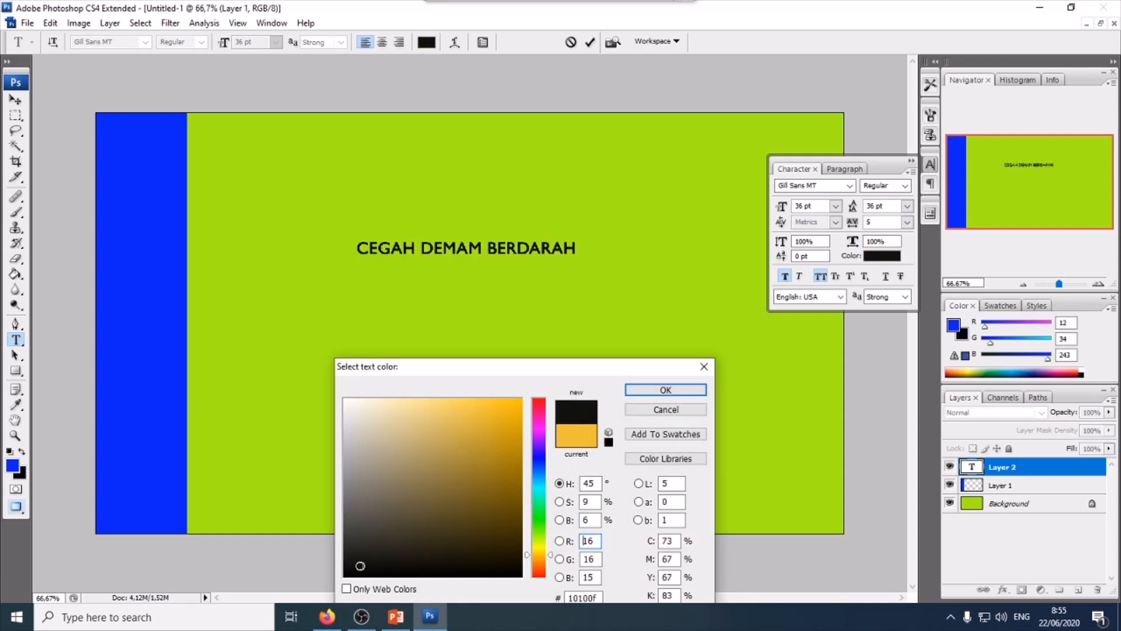
left_click(665, 389)
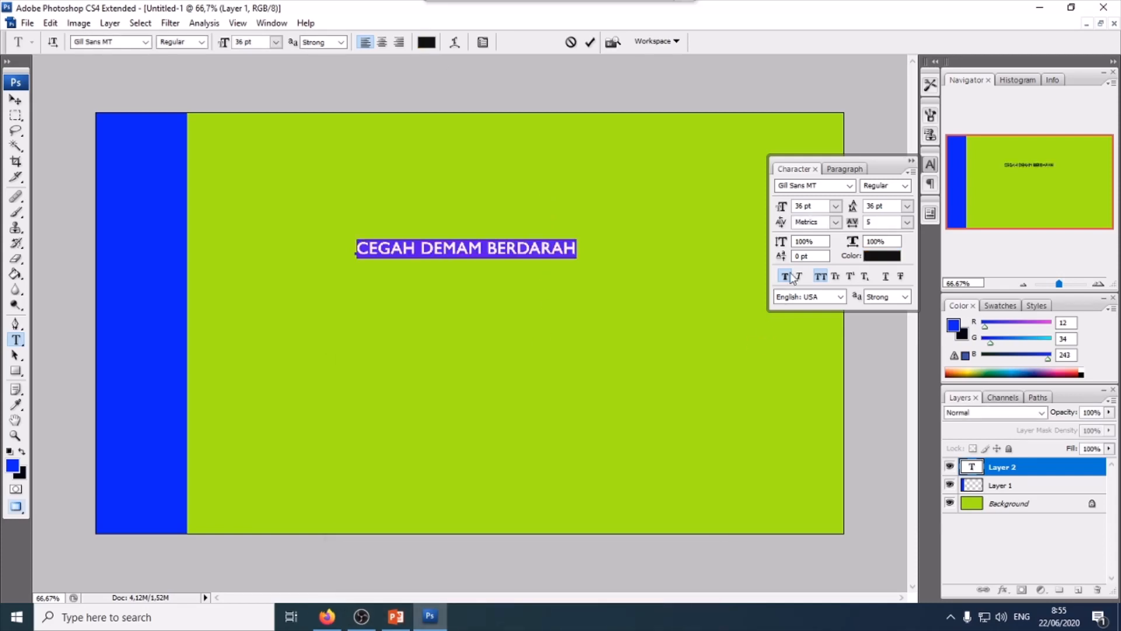
left_click(850, 185)
left_click(898, 489)
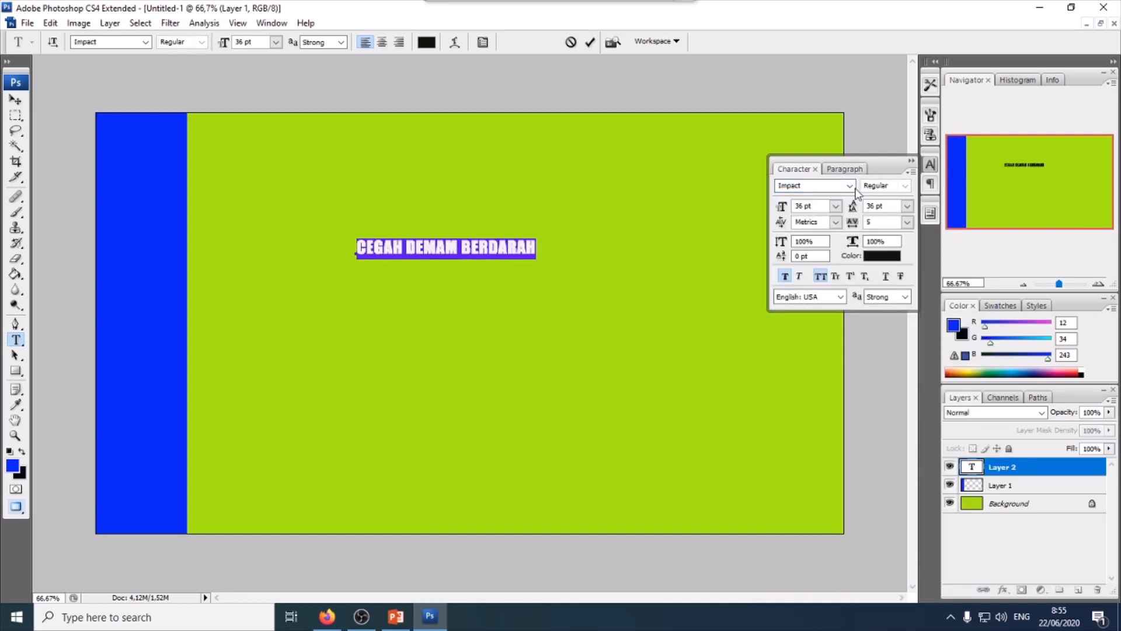
- Set the headline's leading to 72 pt
left_click(906, 207)
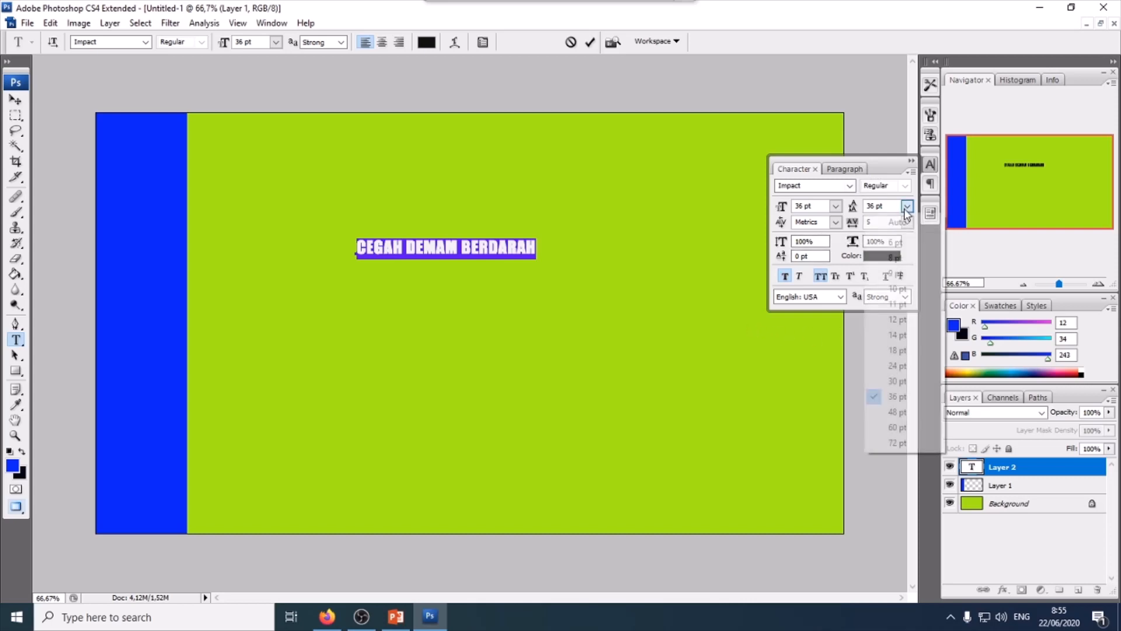
left_click(909, 445)
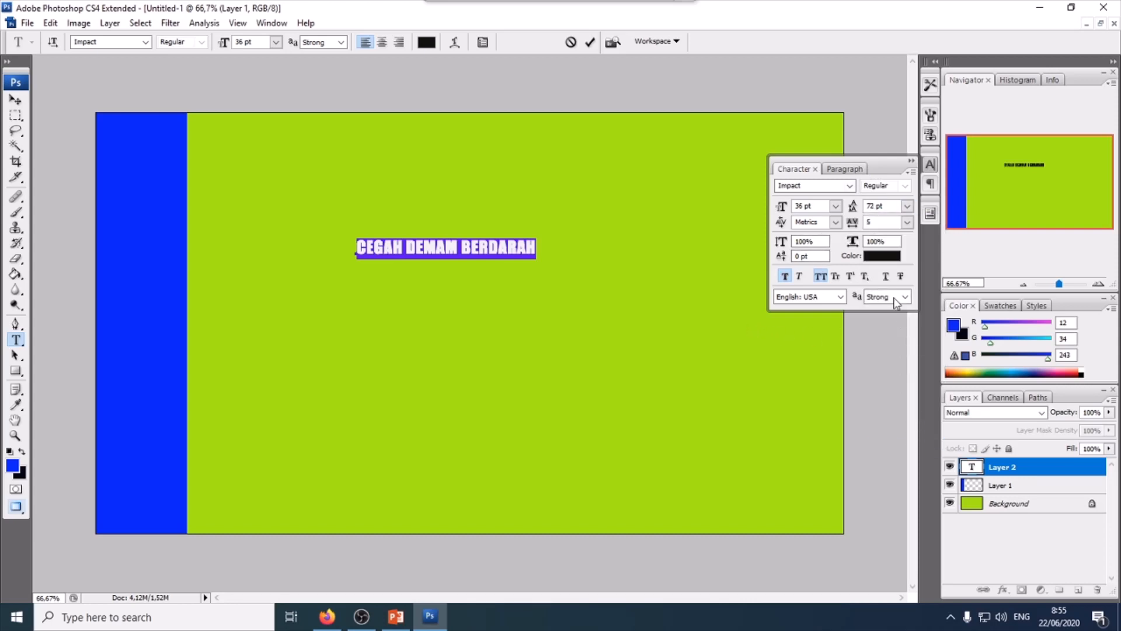
left_click(907, 205)
left_click(895, 442)
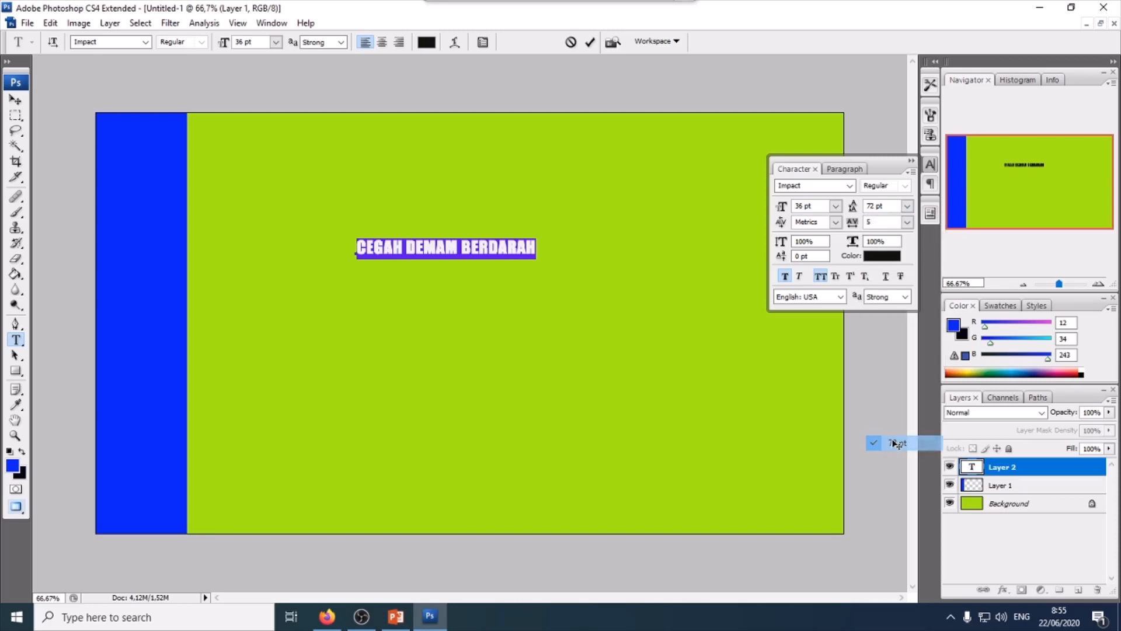
- Move the headline toward the top and scale it up to about 207% width and 505% height
left_click(15, 100)
left_click_drag(397, 247, 403, 162)
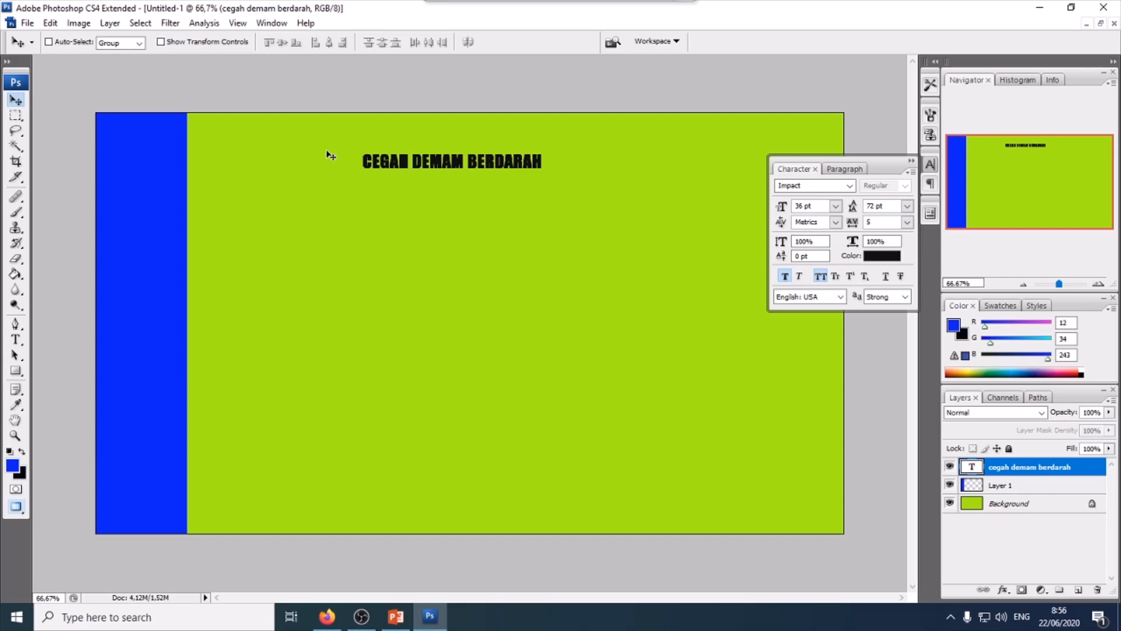
key("ctrl+t")
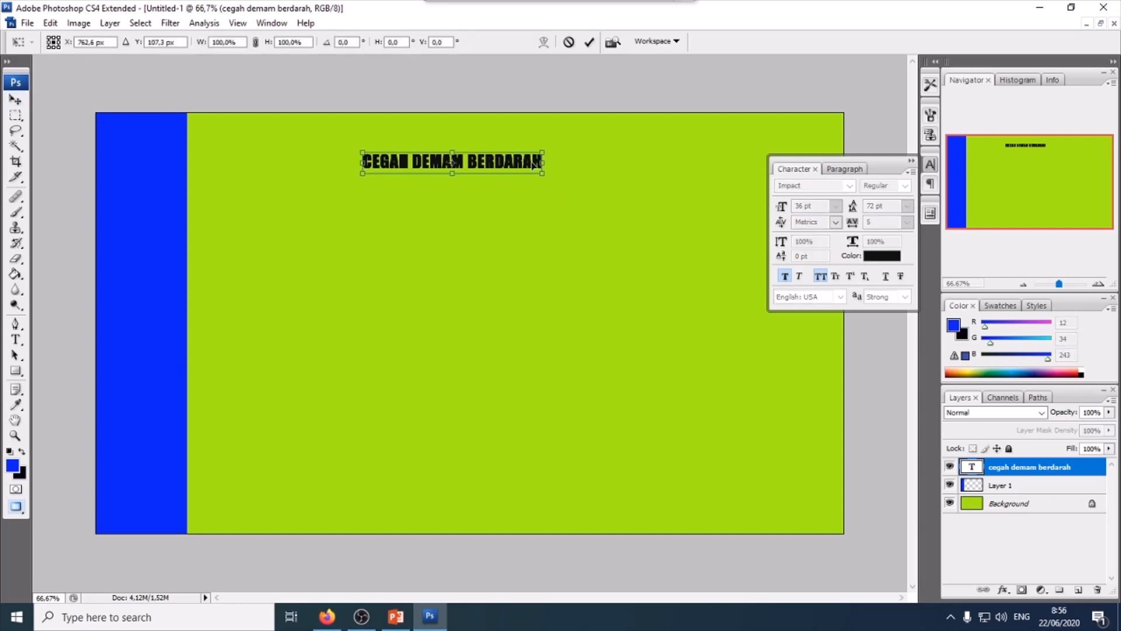
left_click_drag(544, 176, 734, 256)
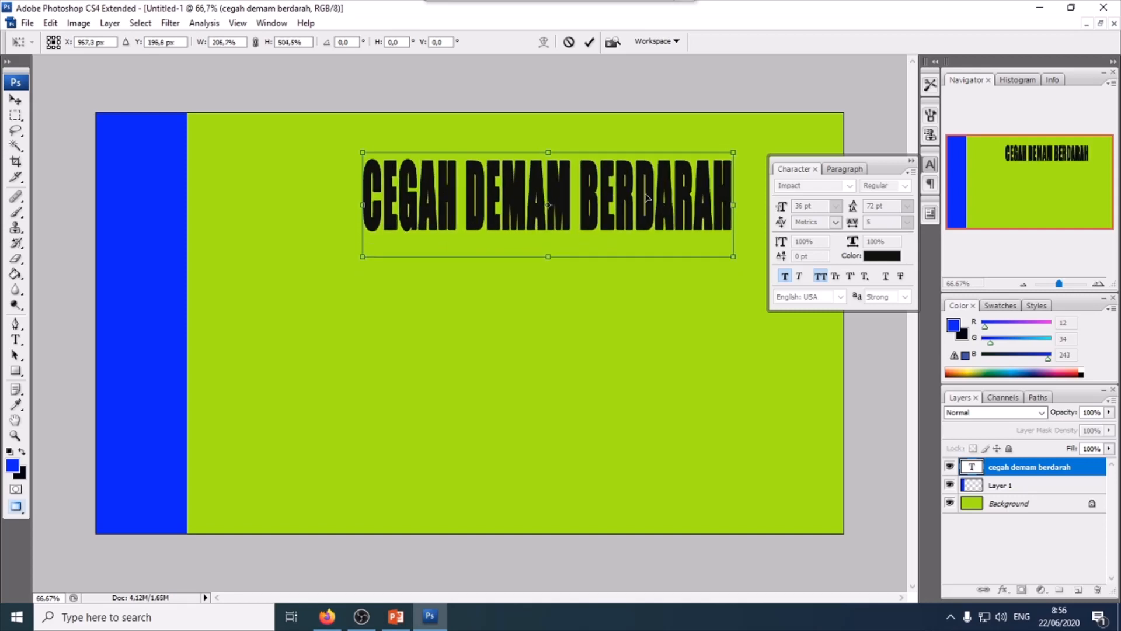
key("Return")
left_click_drag(626, 201, 562, 182)
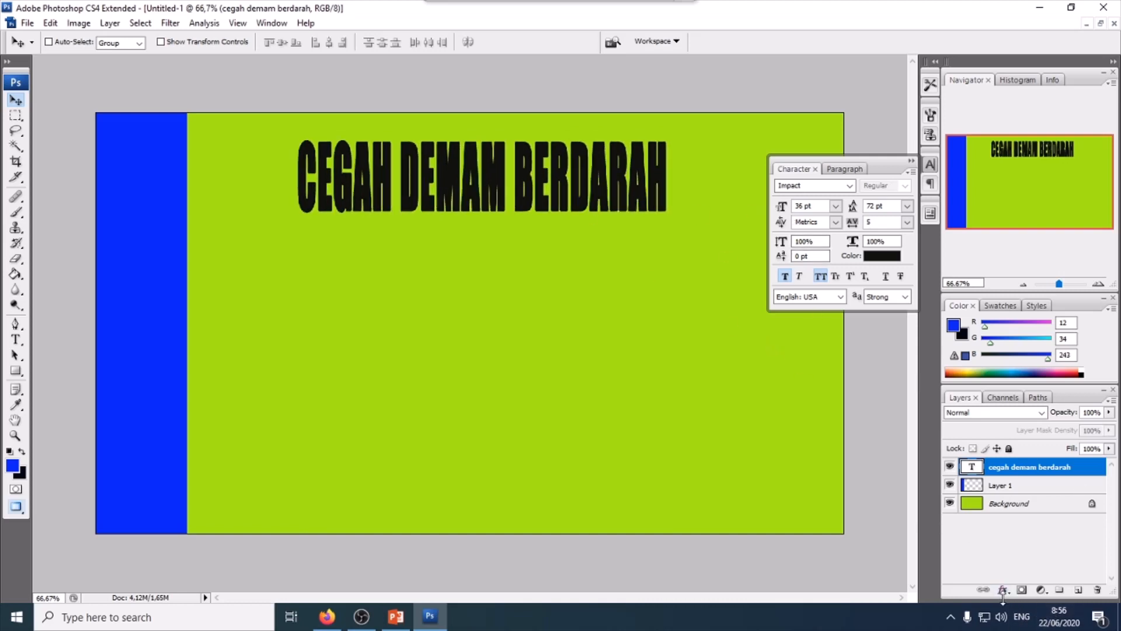
- Add a red Outside Stroke layer style to the headline text layer
left_click(912, 162)
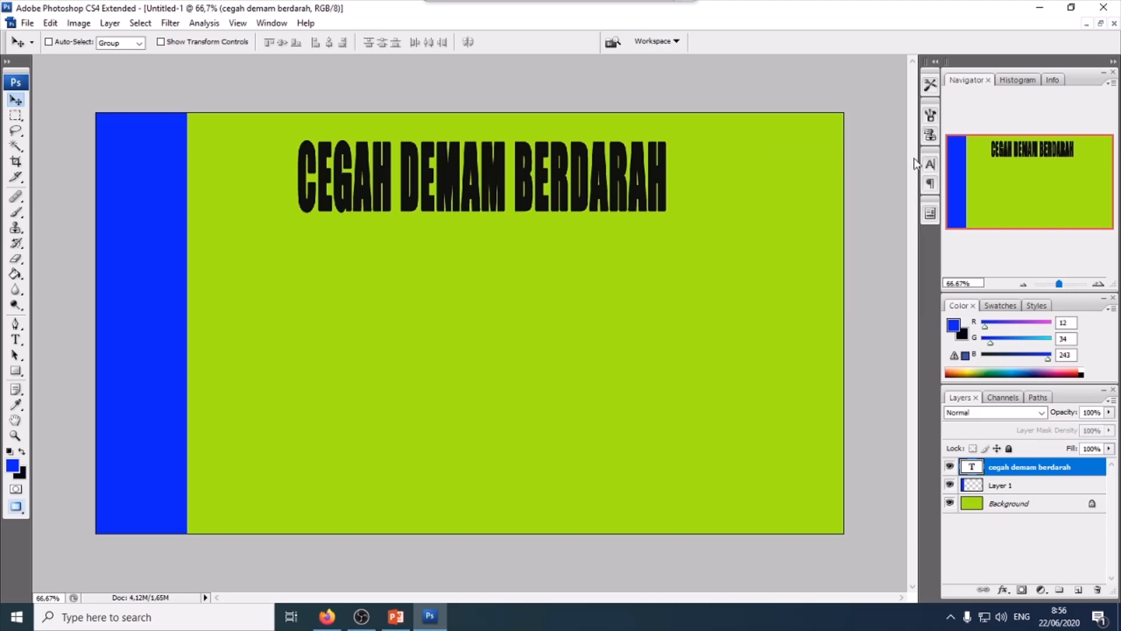
left_click(1004, 590)
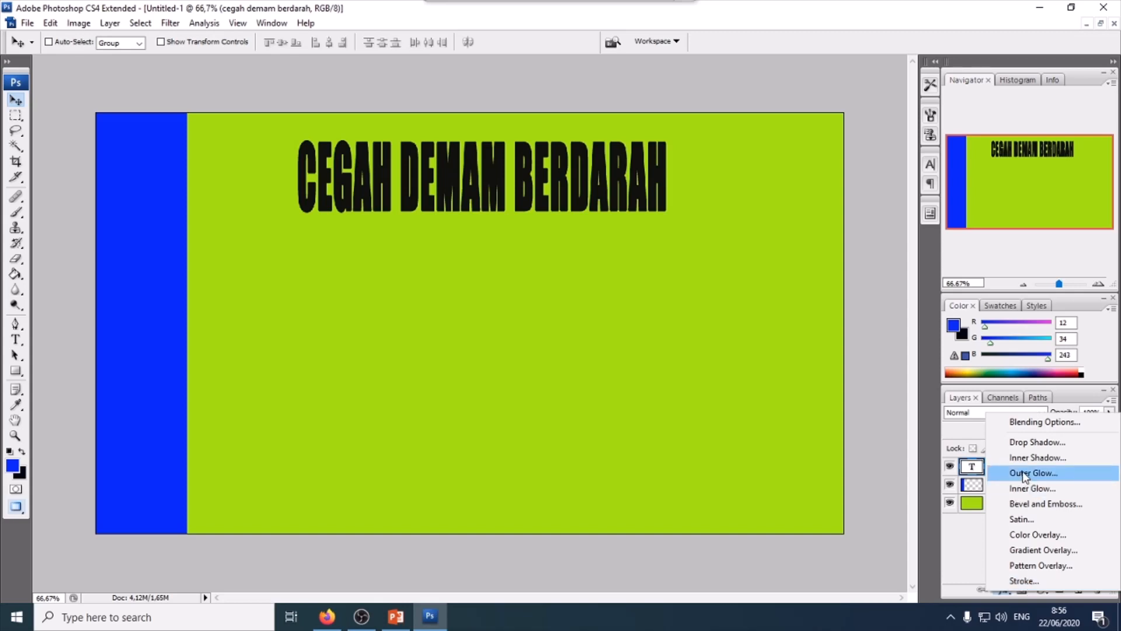
left_click(1026, 581)
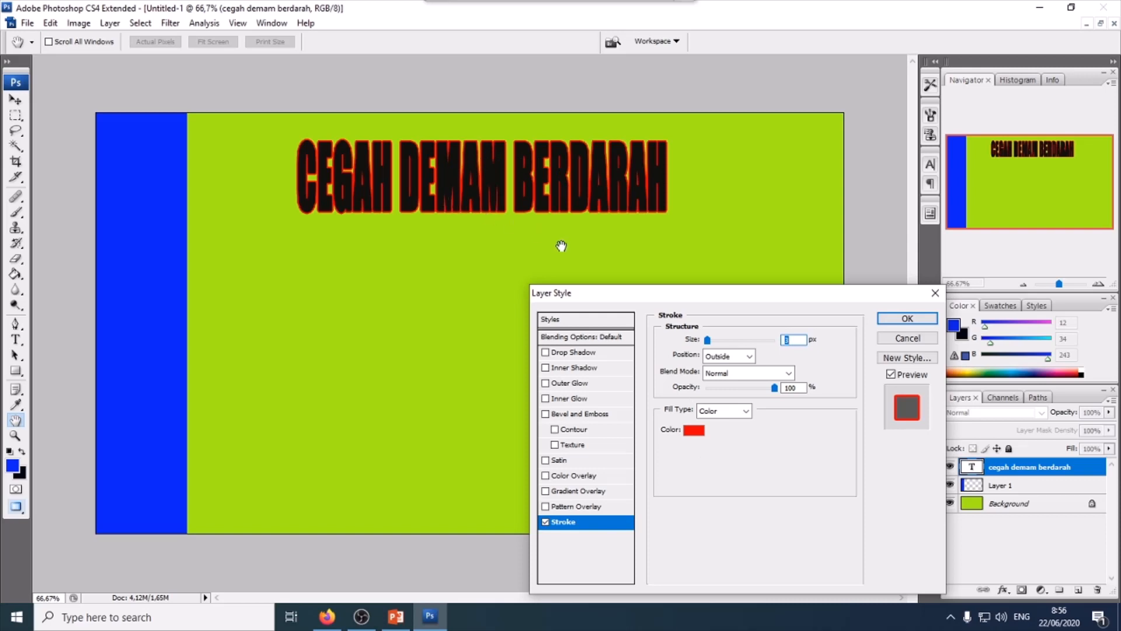
left_click(907, 318)
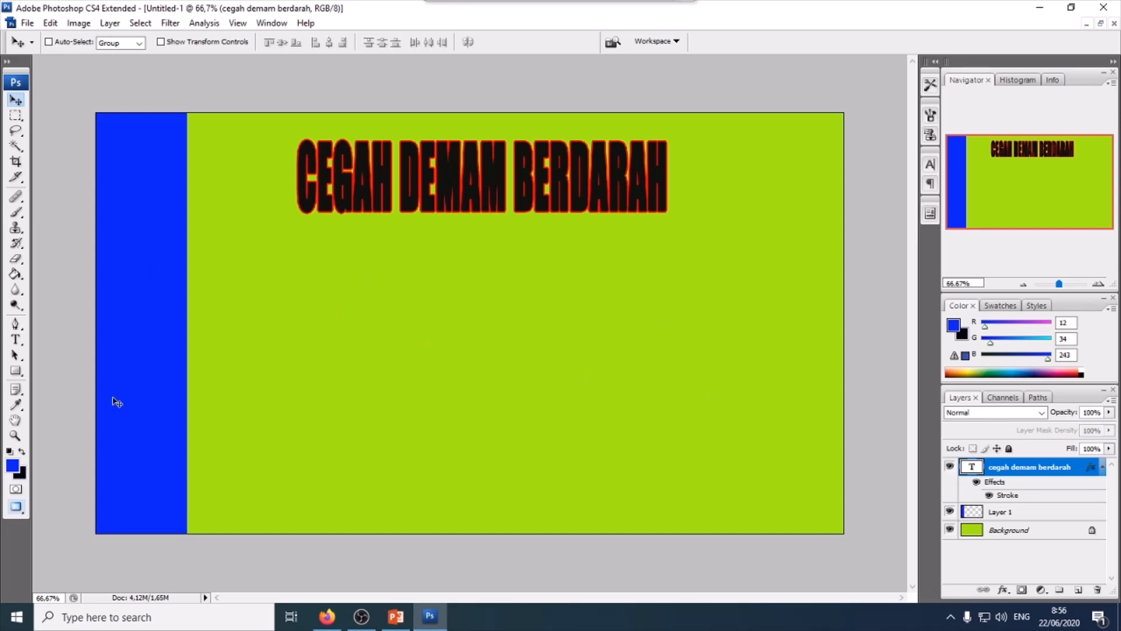
- Select all the headline text and set its colour to dcaf26
left_click(16, 339)
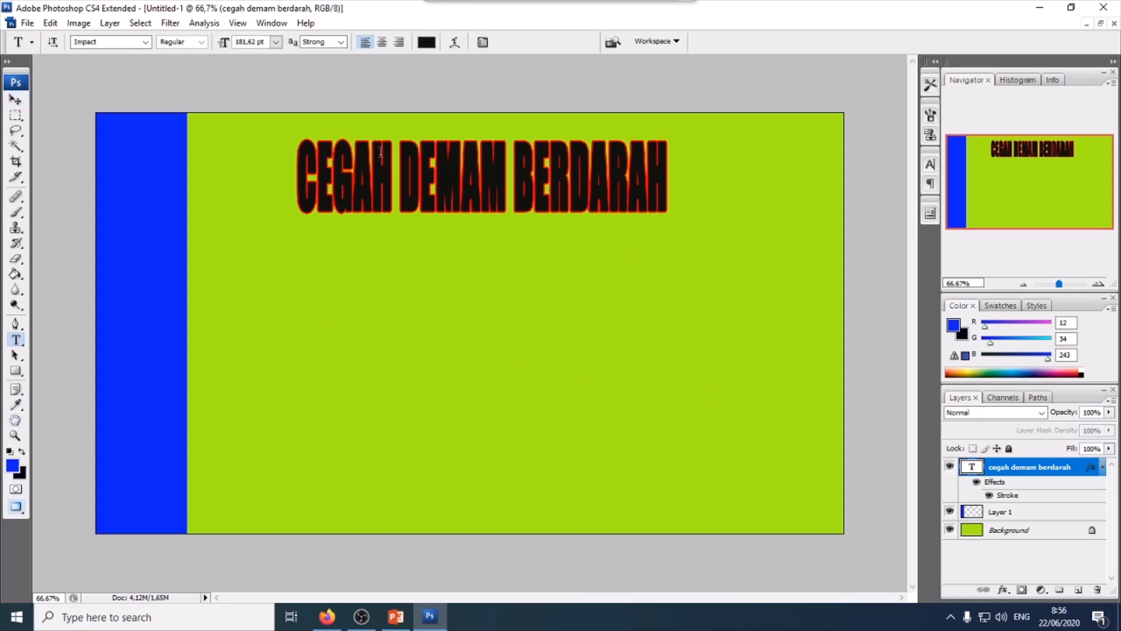
left_click_drag(299, 180, 689, 183)
left_click(427, 42)
left_click_drag(450, 439, 490, 423)
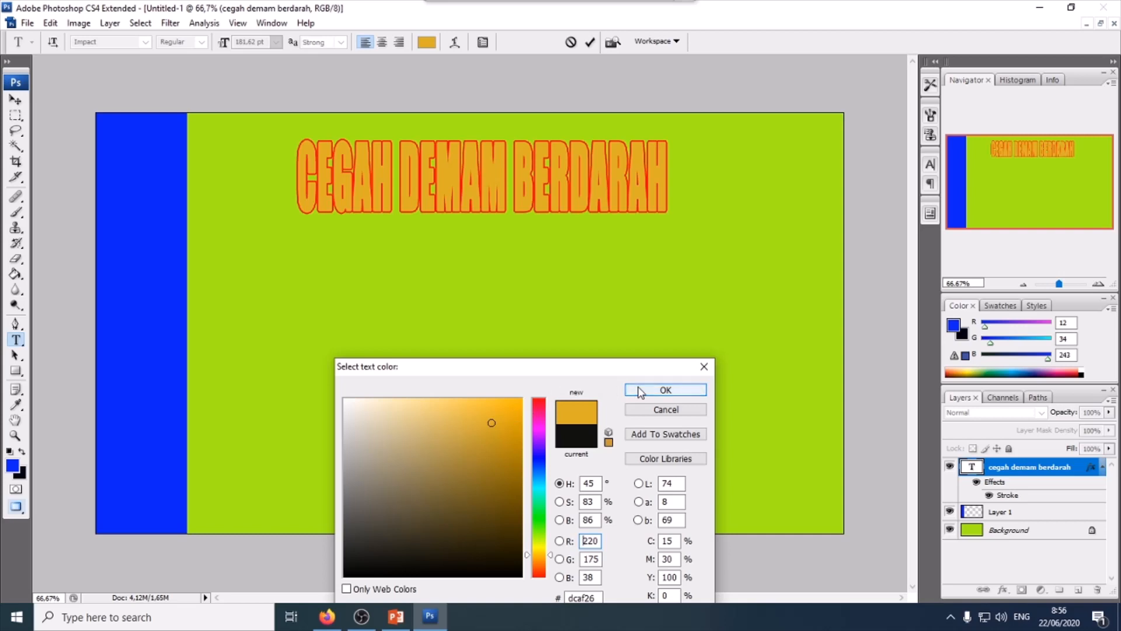
left_click(665, 390)
left_click(17, 101)
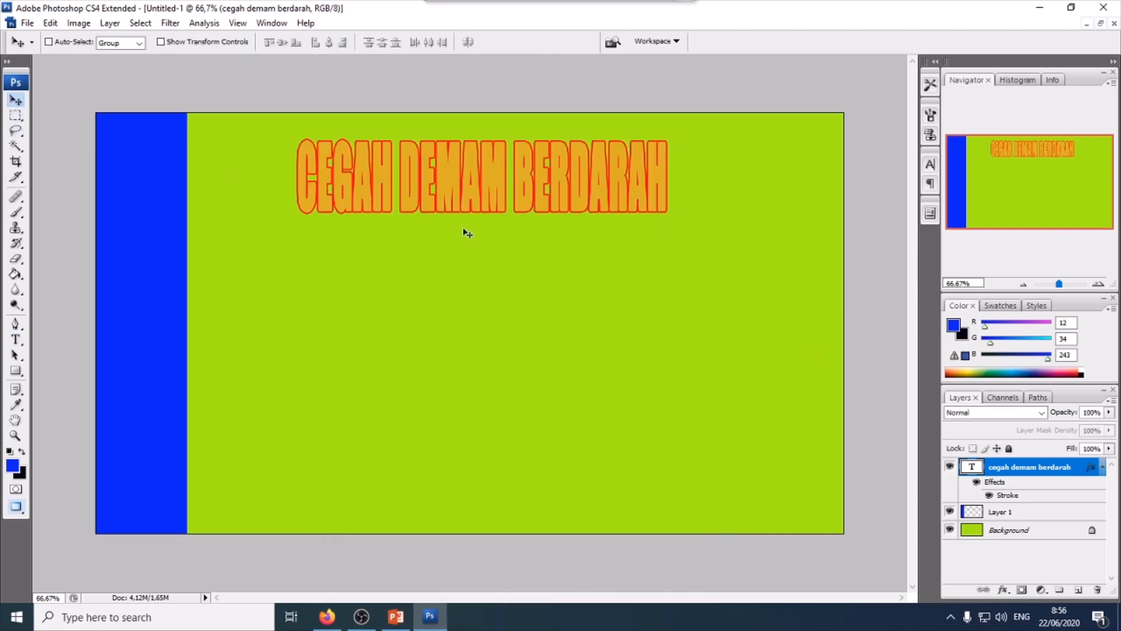
- Set the headline's tracking to 100 and shift the headline slightly left
left_click(16, 340)
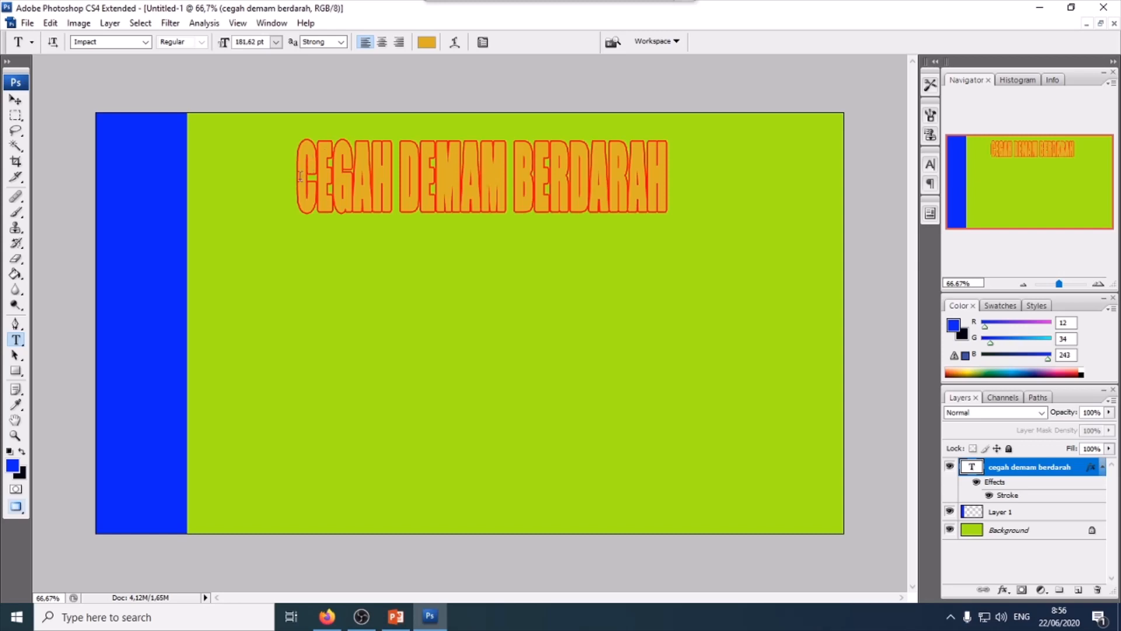
left_click_drag(299, 176, 668, 193)
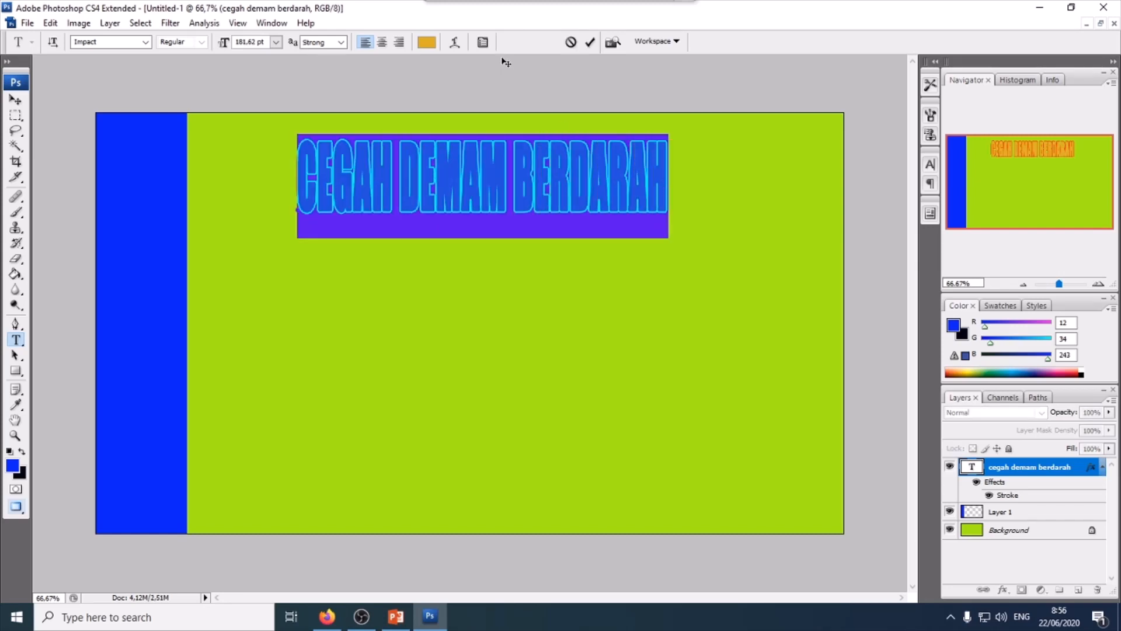
left_click(483, 42)
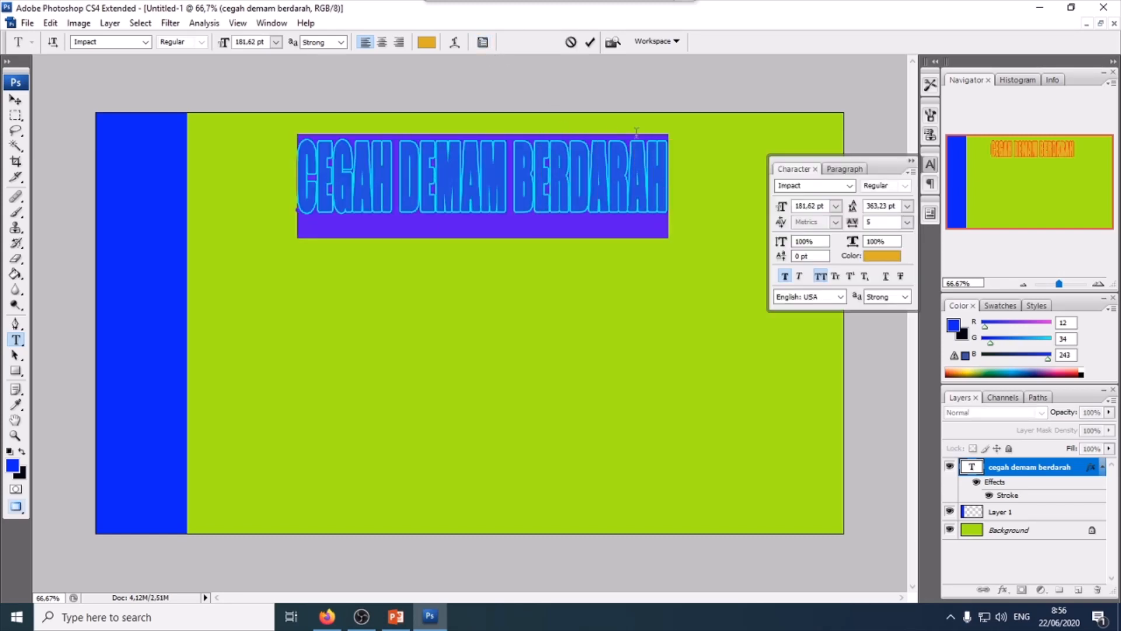
left_click(907, 222)
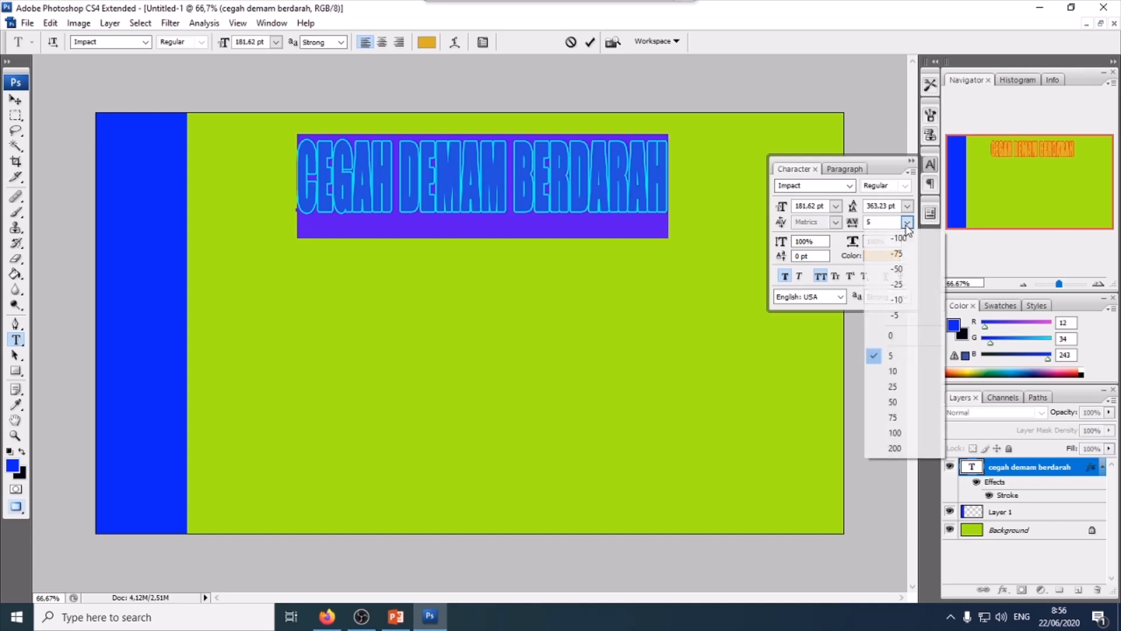
left_click(894, 386)
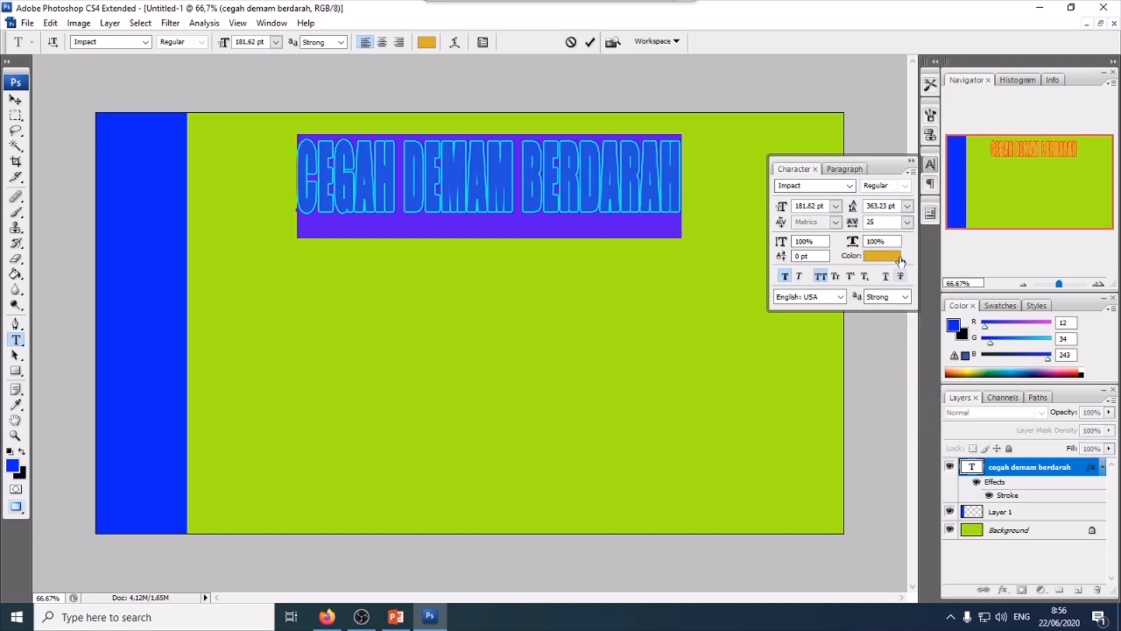
left_click(907, 222)
left_click(902, 424)
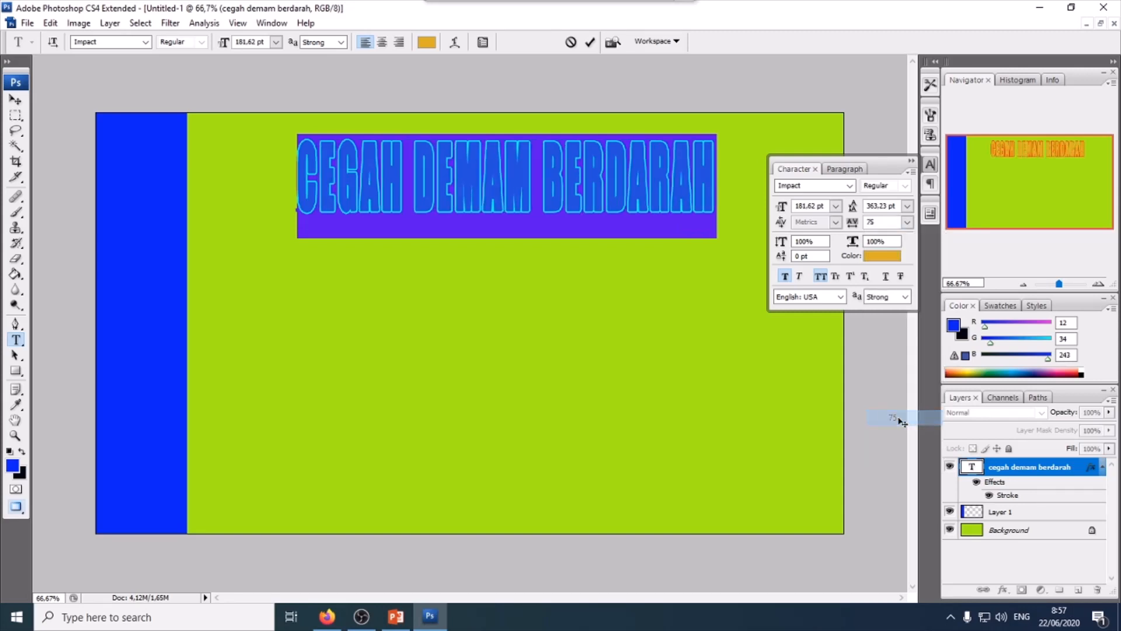
left_click(908, 222)
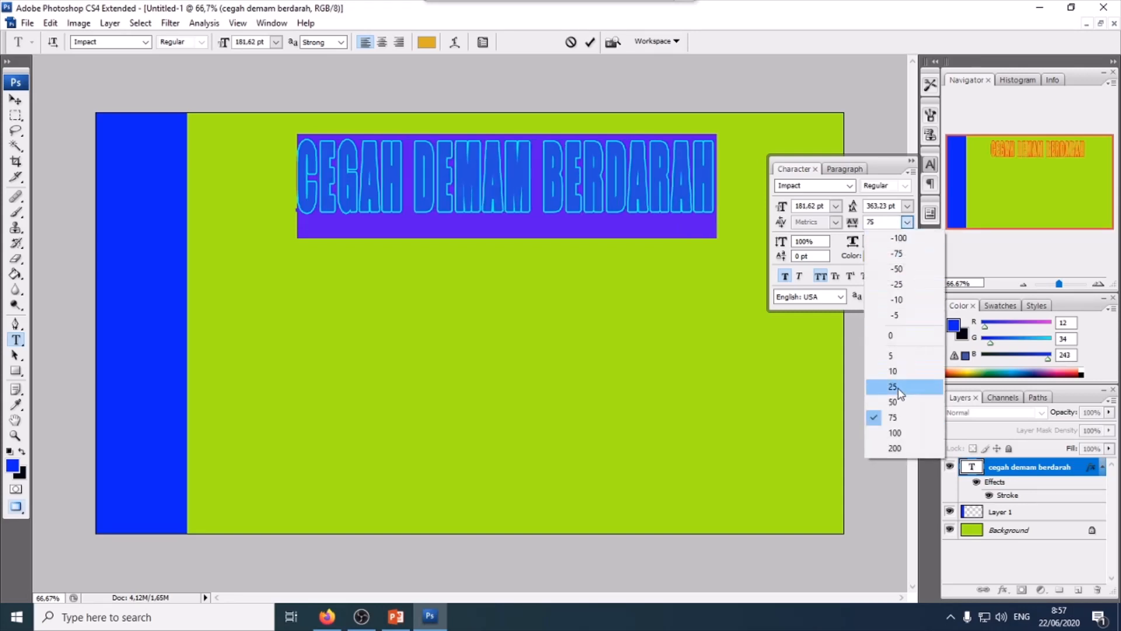
left_click(908, 434)
left_click(15, 100)
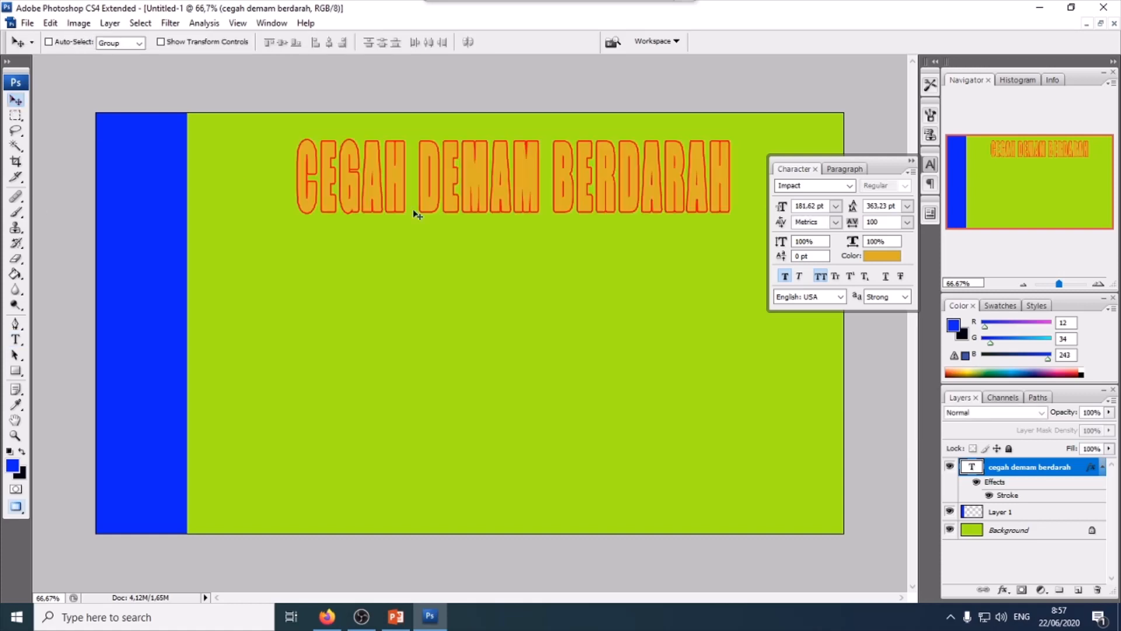
left_click_drag(559, 187, 528, 181)
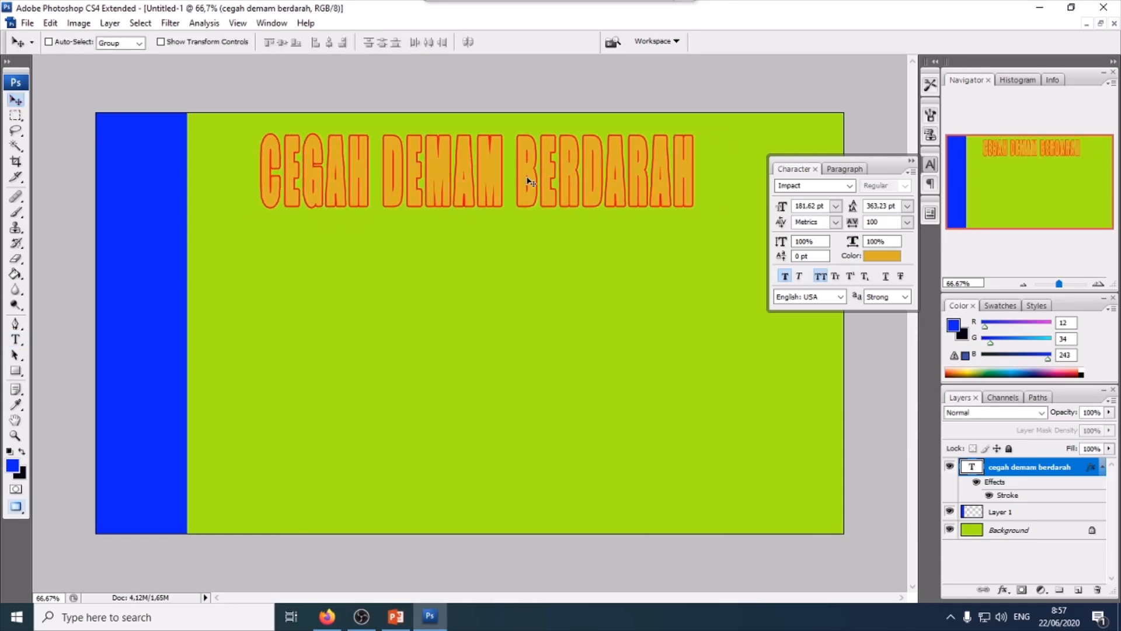
- Change the headline's font to News701 BT Bold
left_click(16, 340)
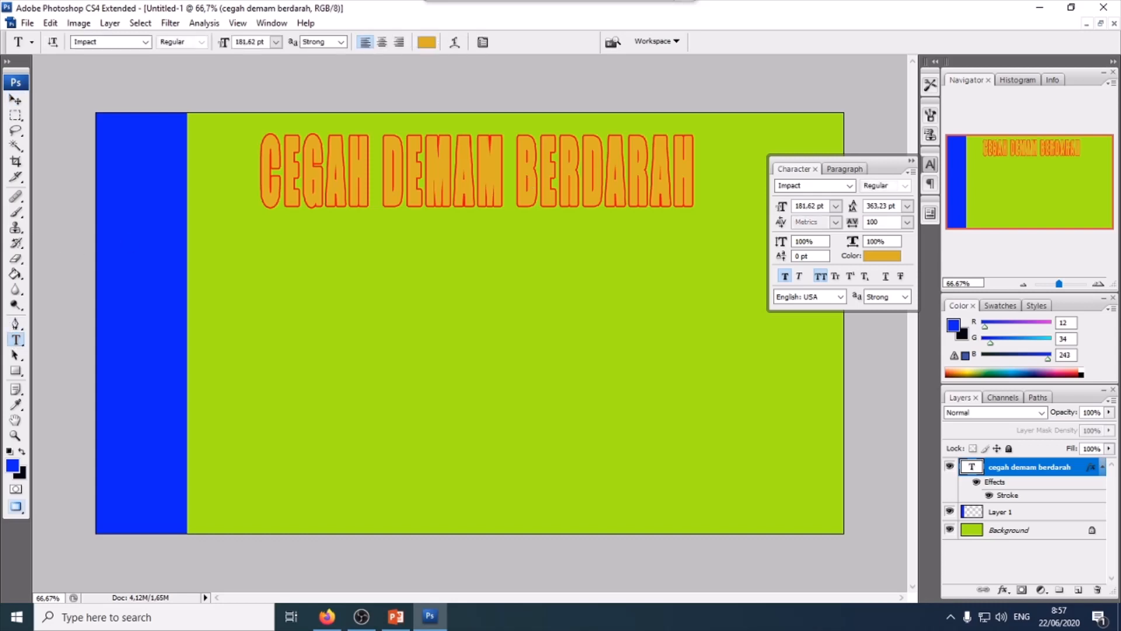
left_click_drag(266, 163, 698, 170)
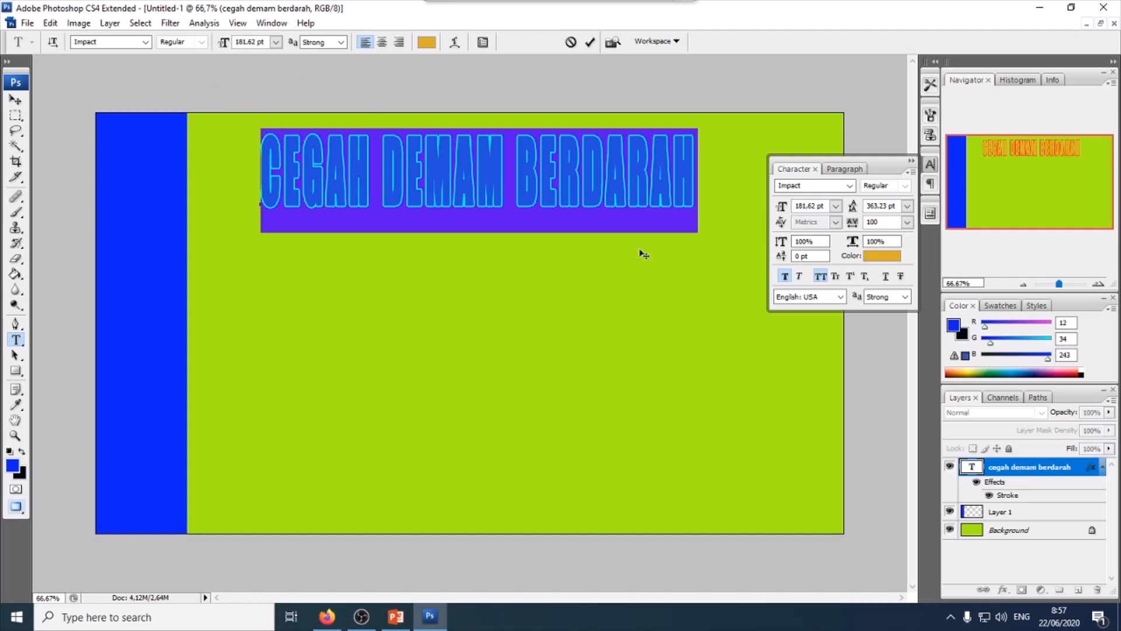
left_click(850, 185)
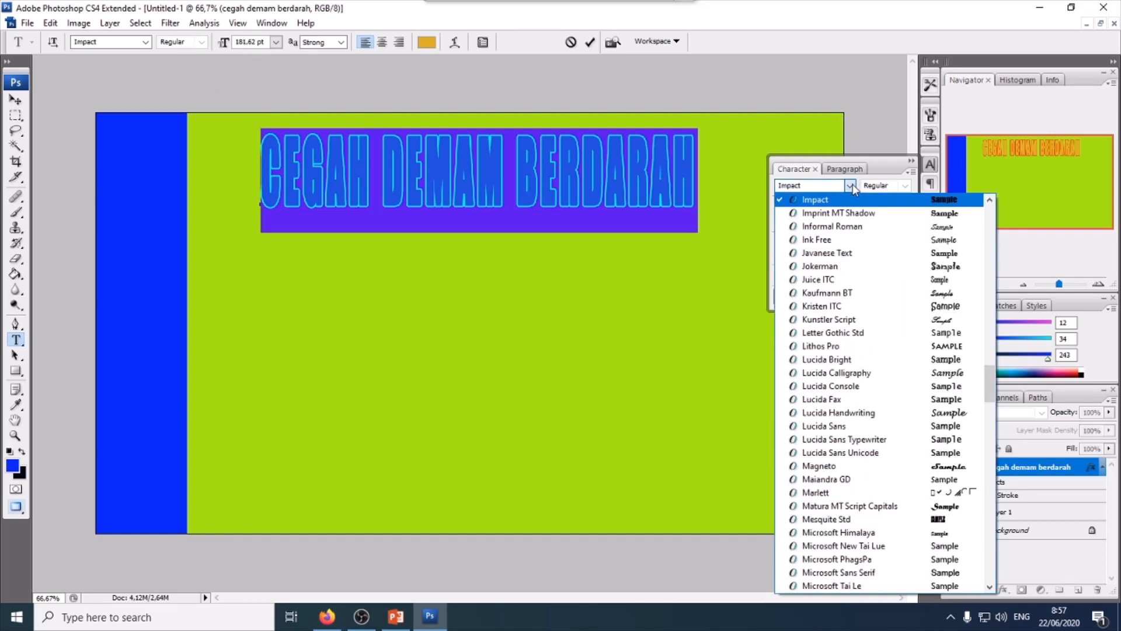
left_click(898, 470)
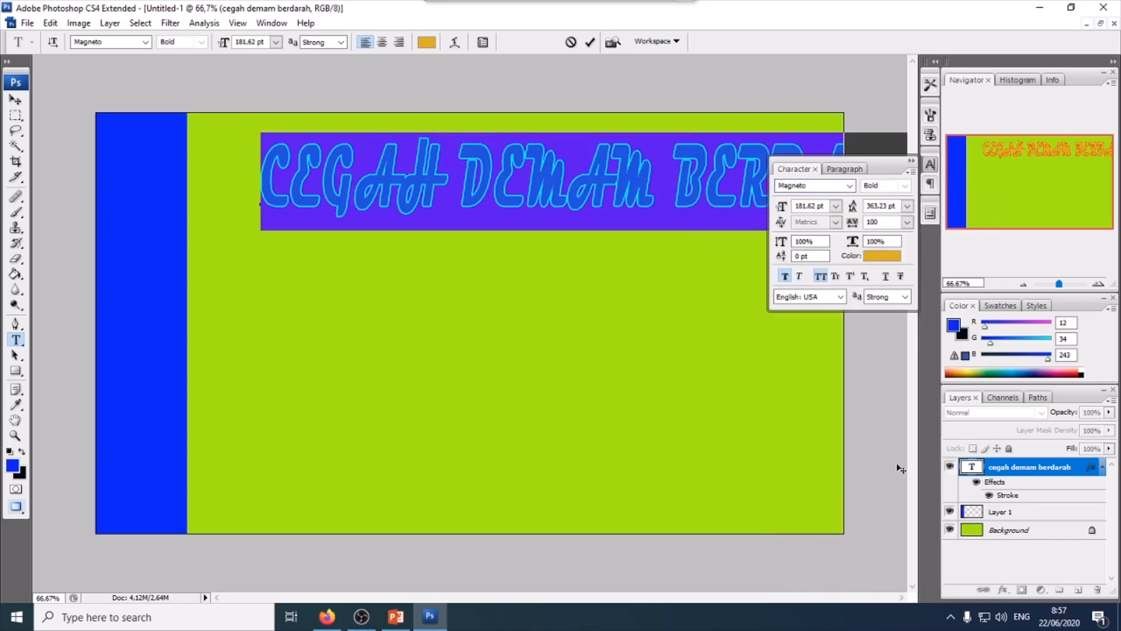
left_click(850, 186)
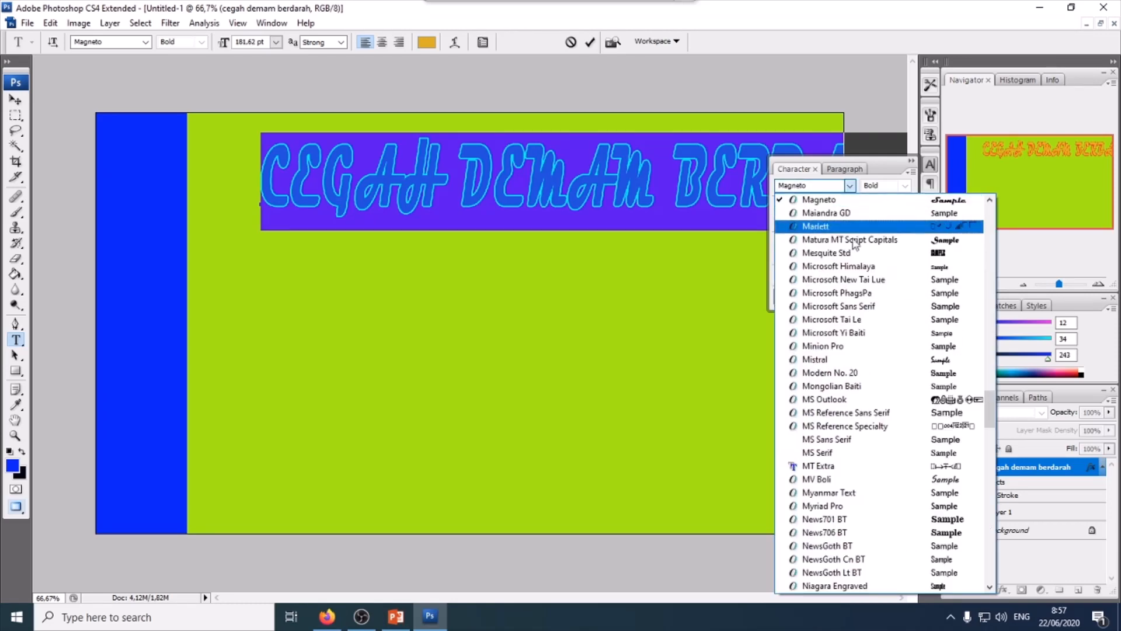
left_click(839, 519)
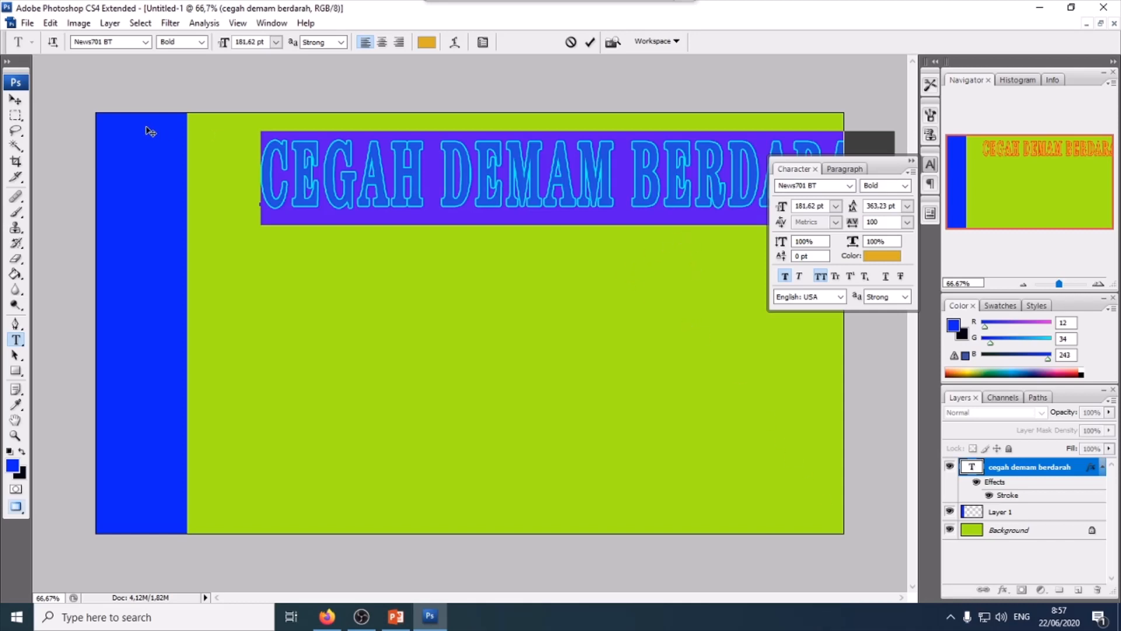
- Set the headline's font size to 150 pt
left_click(837, 205)
left_click(827, 443)
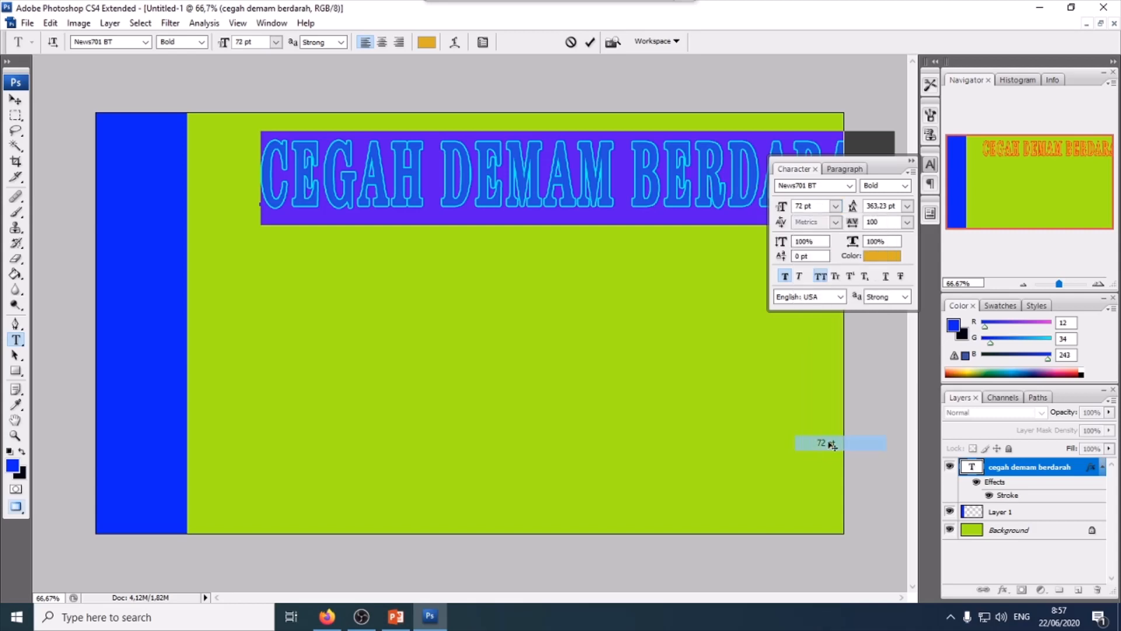
left_click(821, 208)
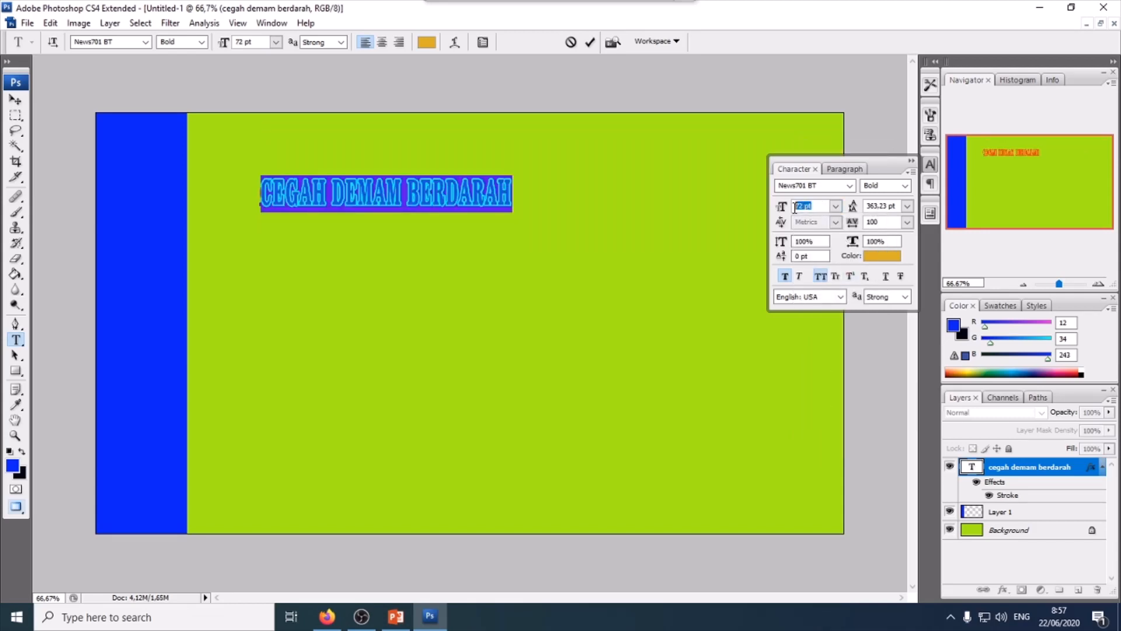
type("1")
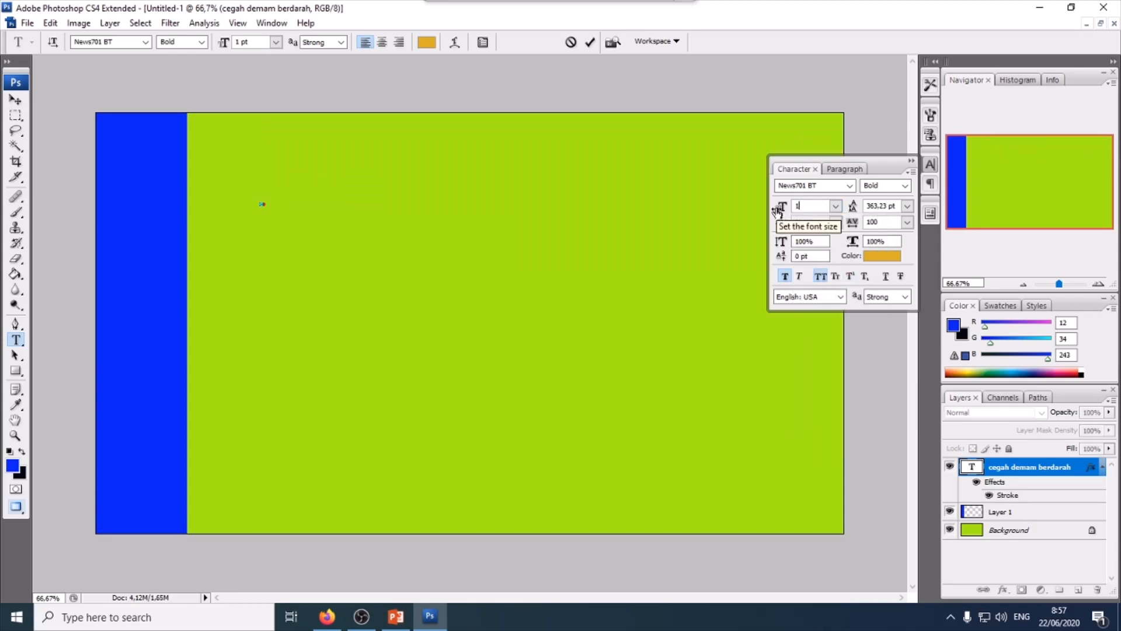
type("20")
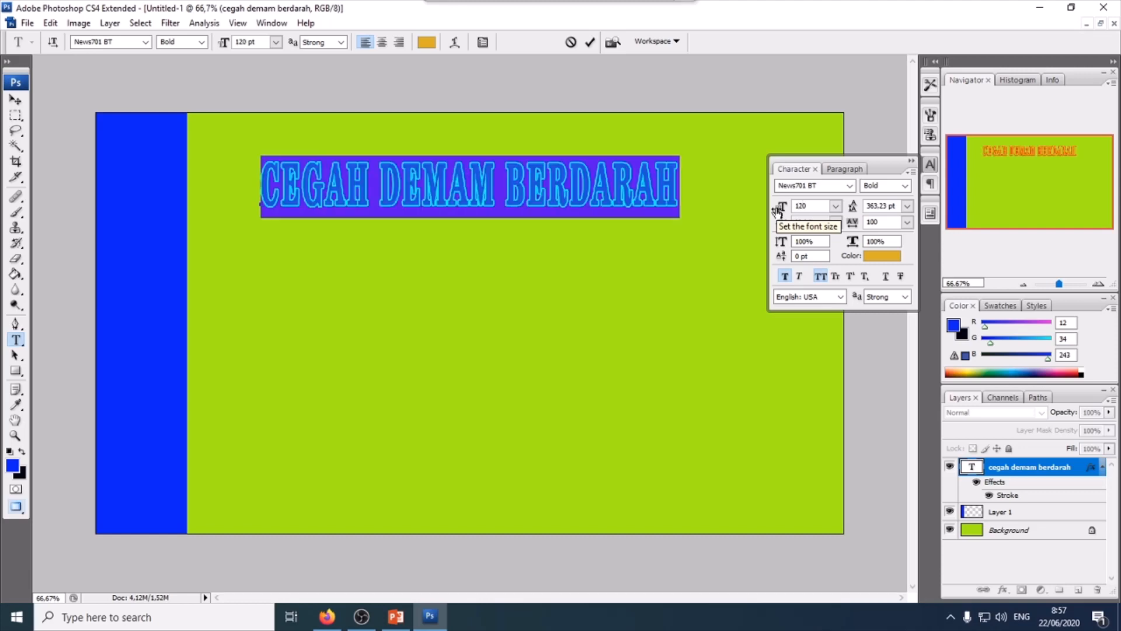
key("BackSpace")
key("BackSpace")
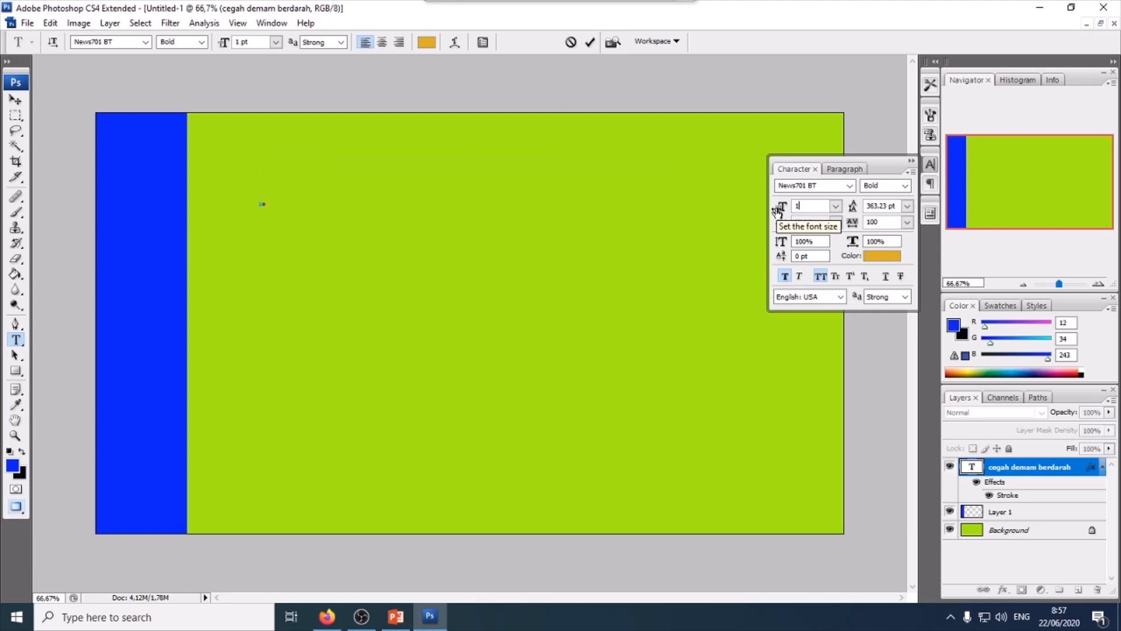
type("50")
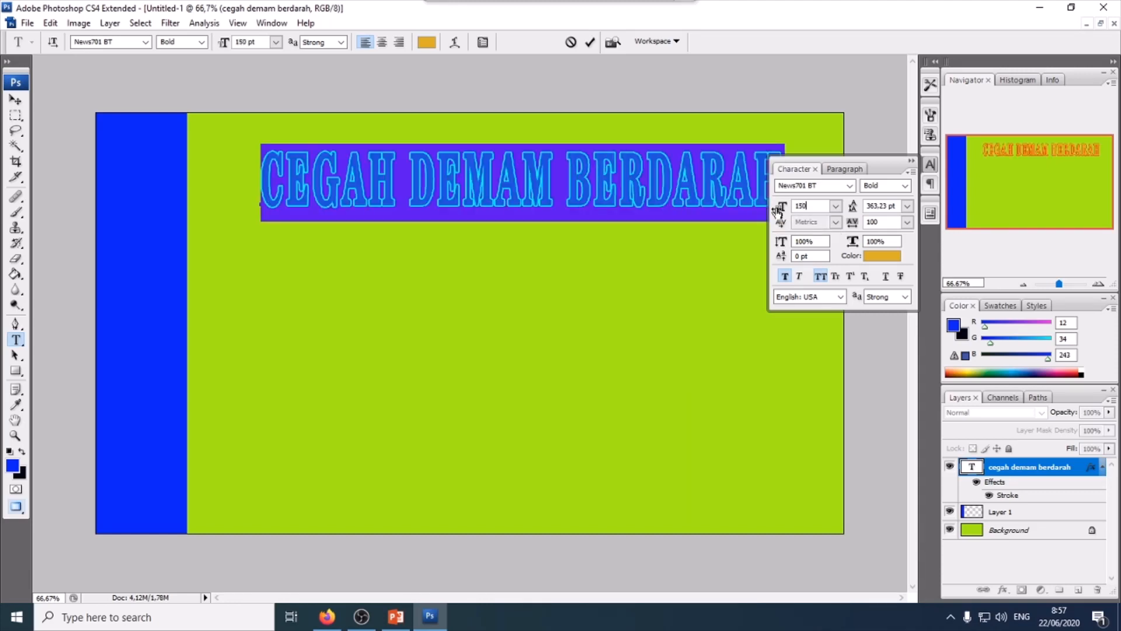
left_click(15, 99)
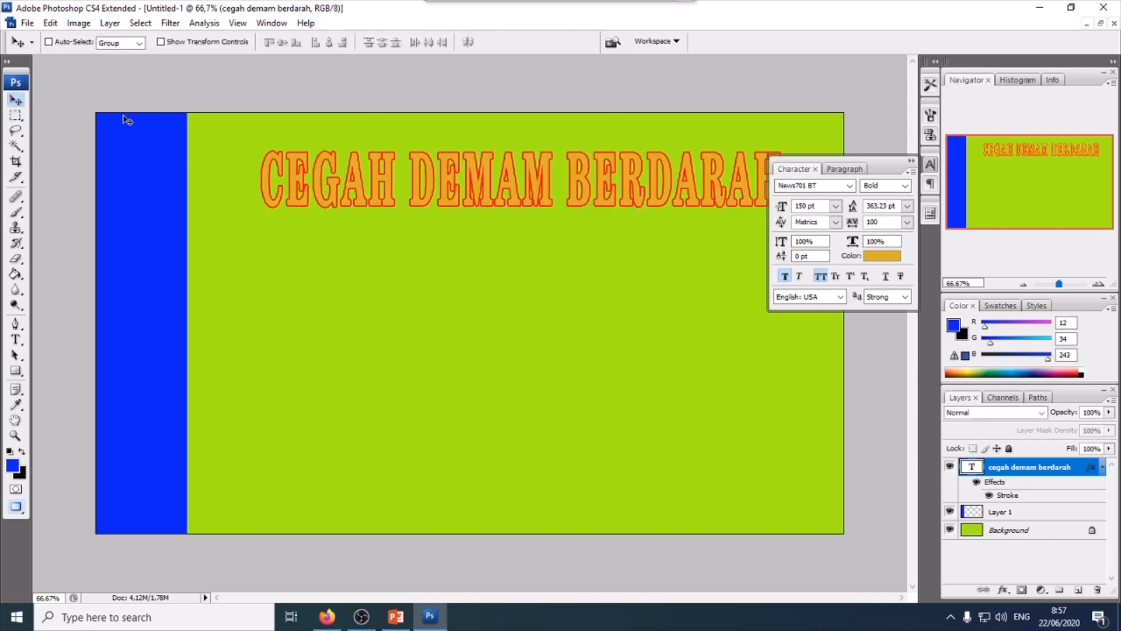
left_click(911, 161)
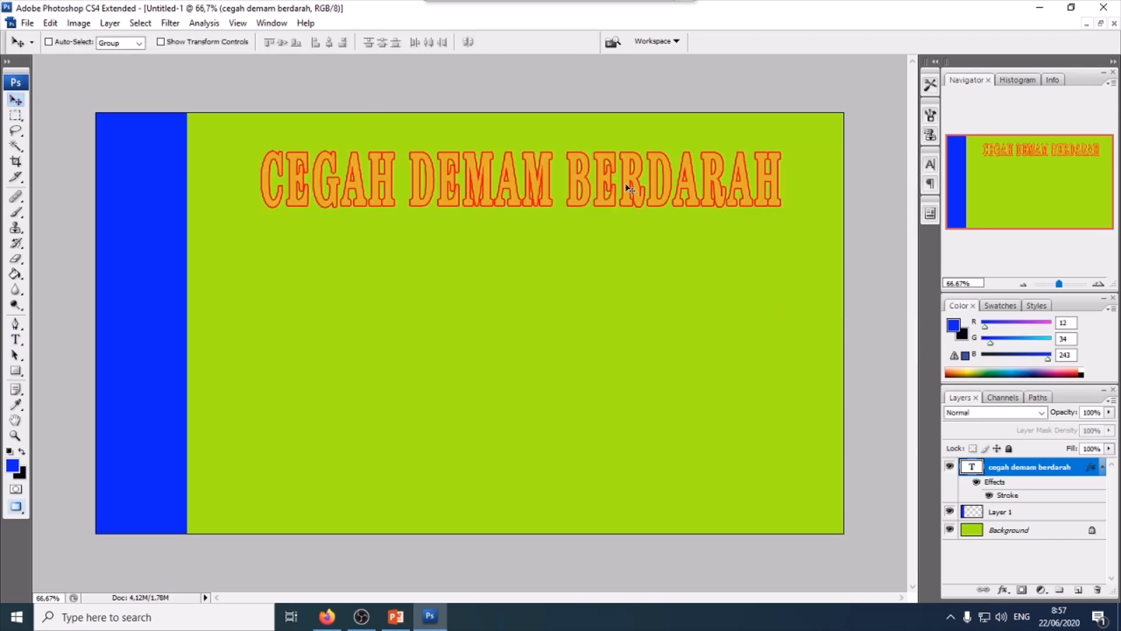
- Move the headline slightly up and to the left
left_click_drag(603, 185, 572, 162)
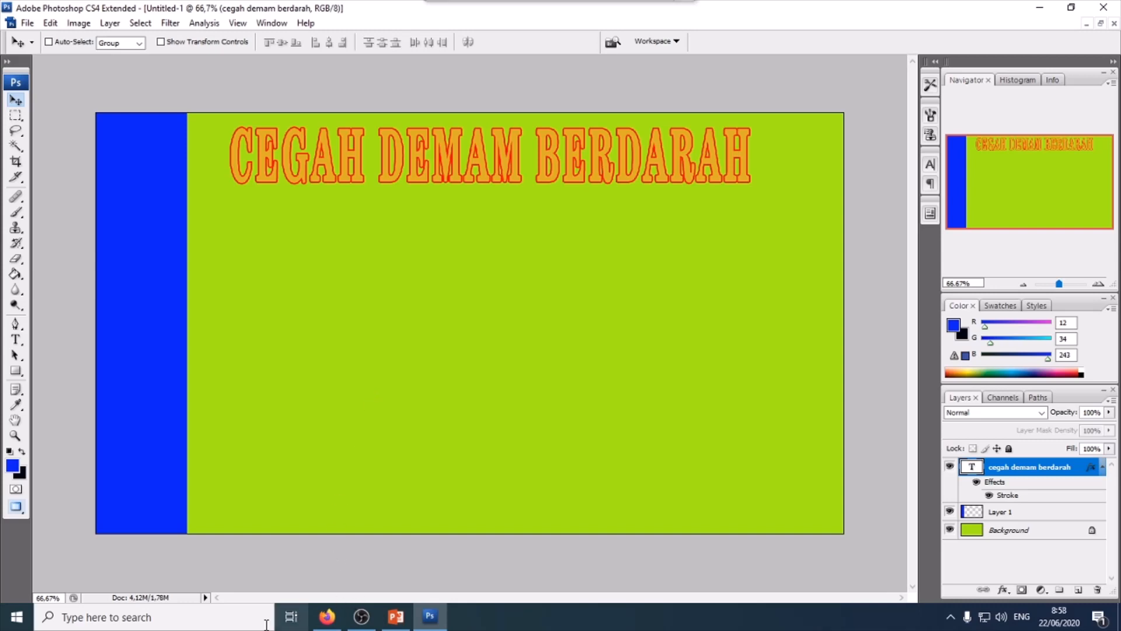
- Open File Explorer and view the example posters contoh3, contoh2 and contoh in the photo viewer
left_click(16, 616)
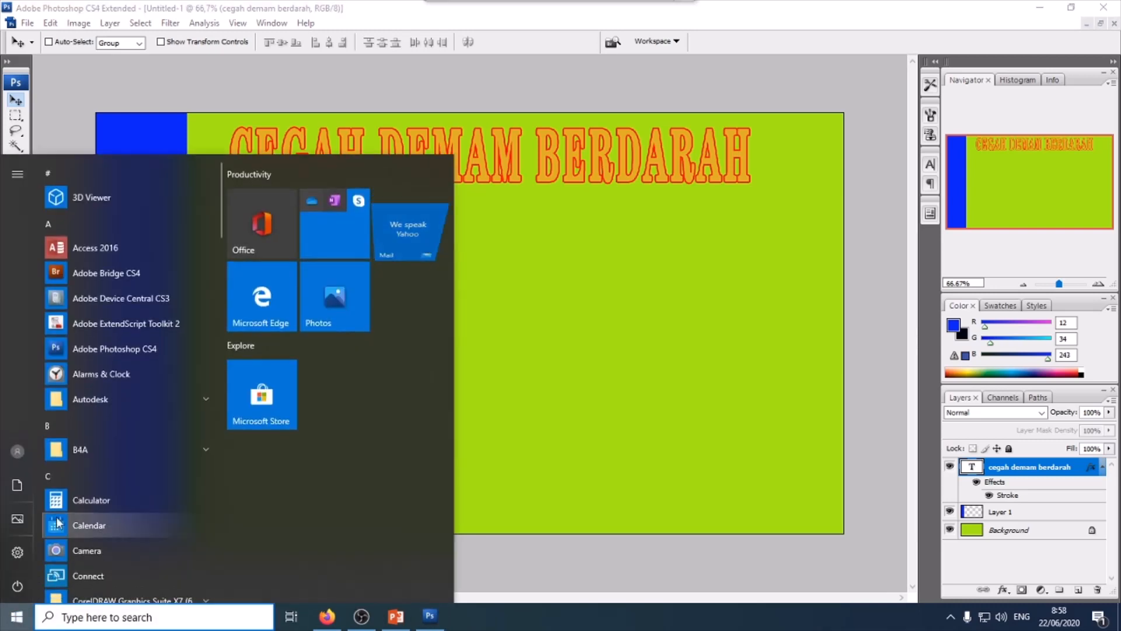
right_click(17, 618)
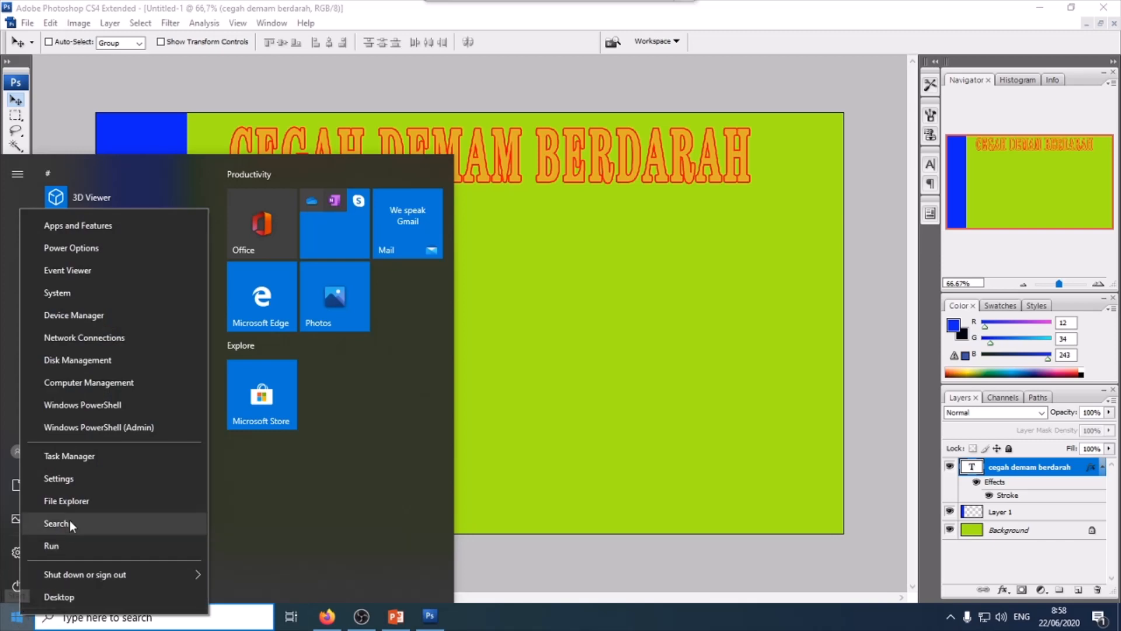
left_click(97, 501)
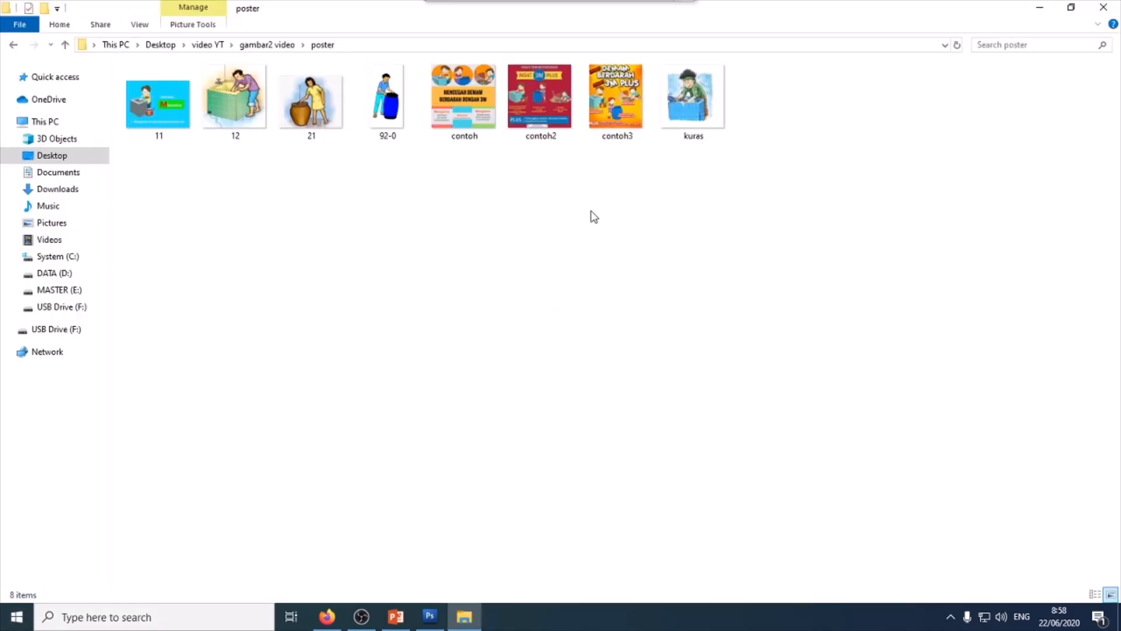
double_click(628, 120)
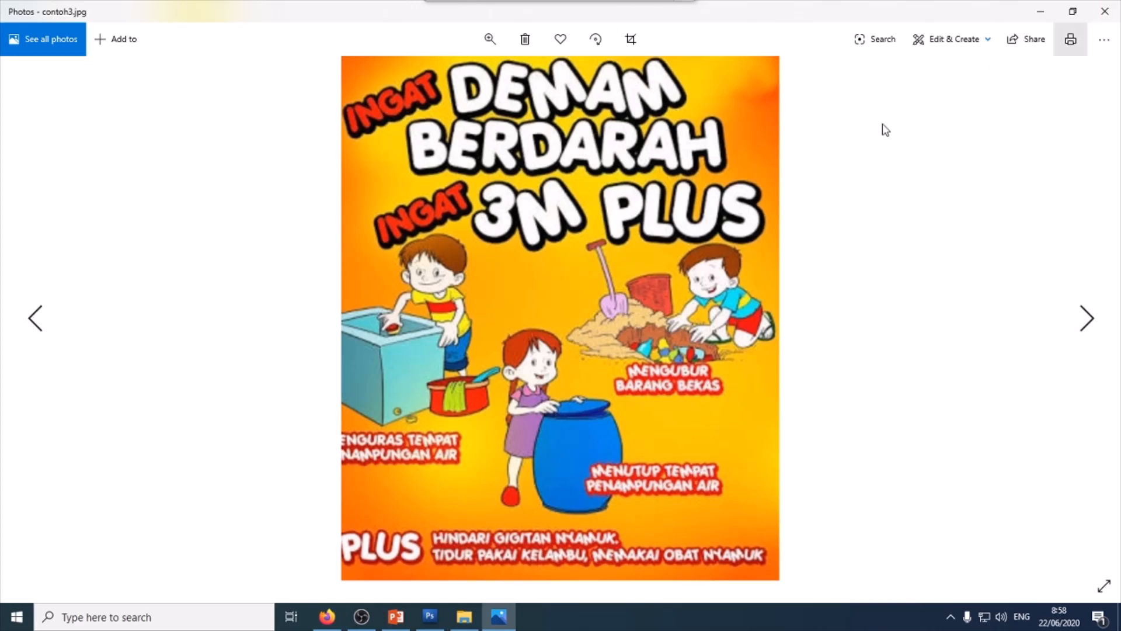
left_click(35, 320)
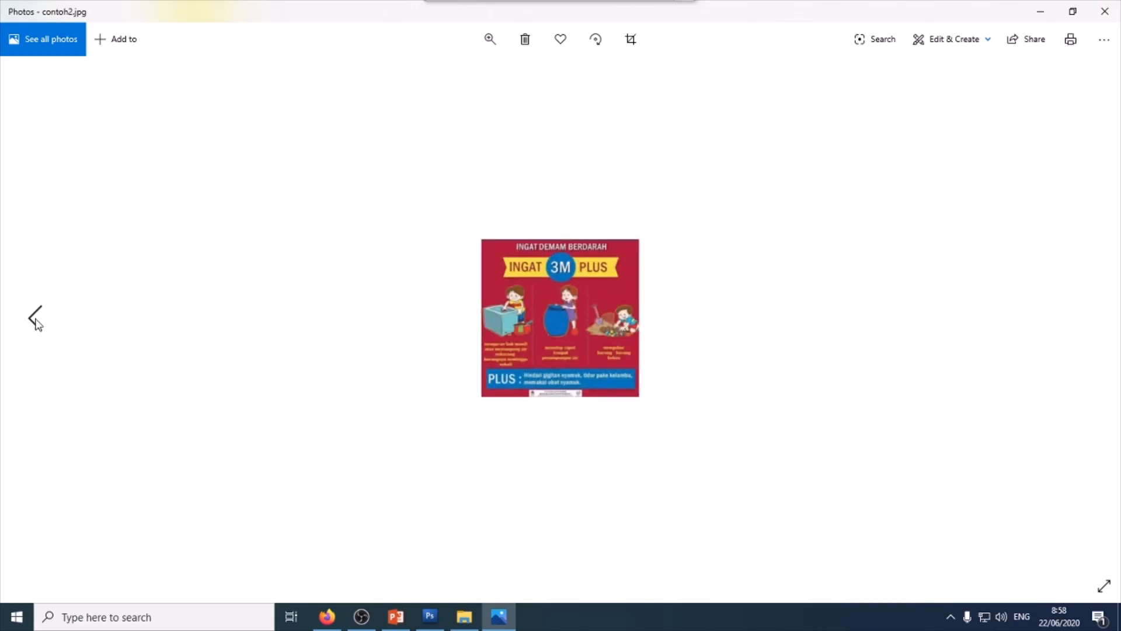
left_click(35, 319)
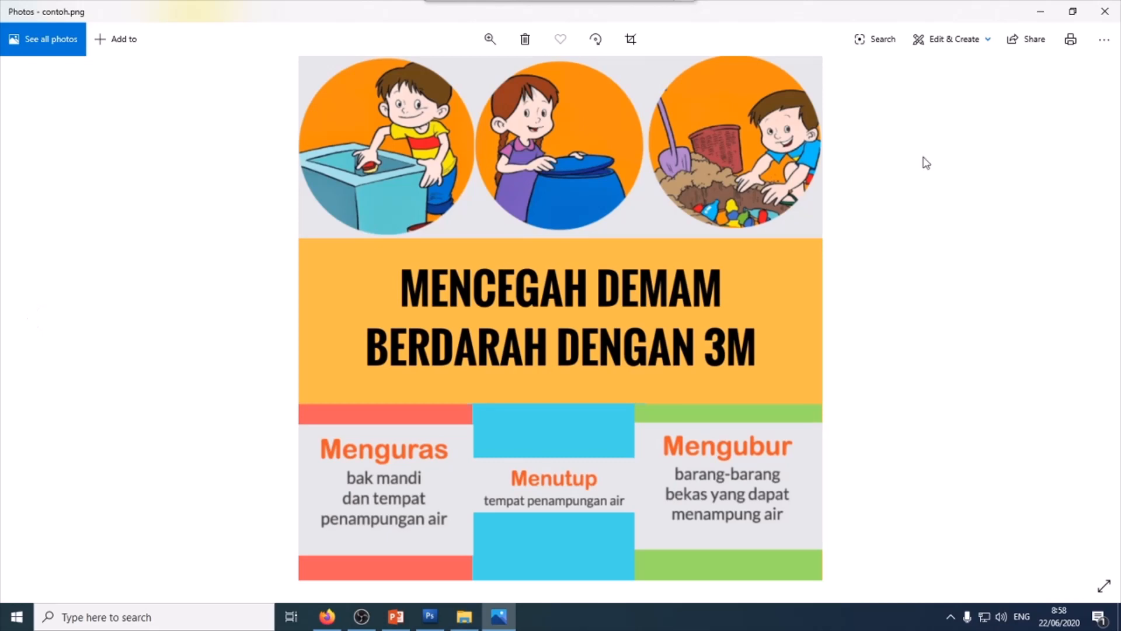
left_click(1105, 11)
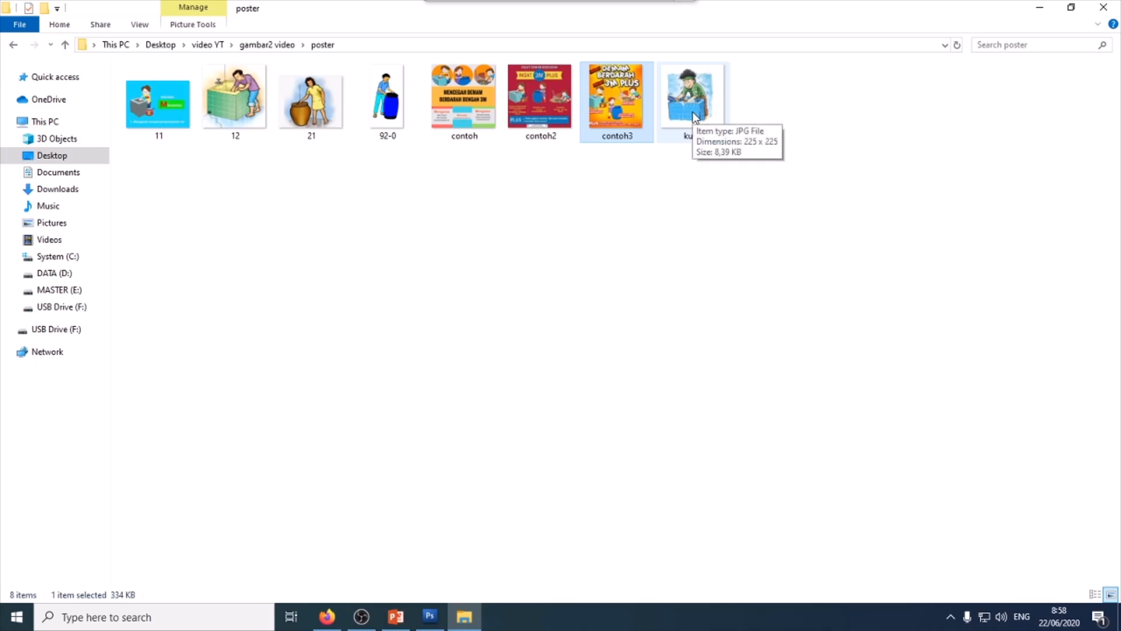
- Open kuras.jpg in Photoshop and drag the illustration into the banner, placing it at the left below the headline
left_click_drag(699, 107, 408, 378)
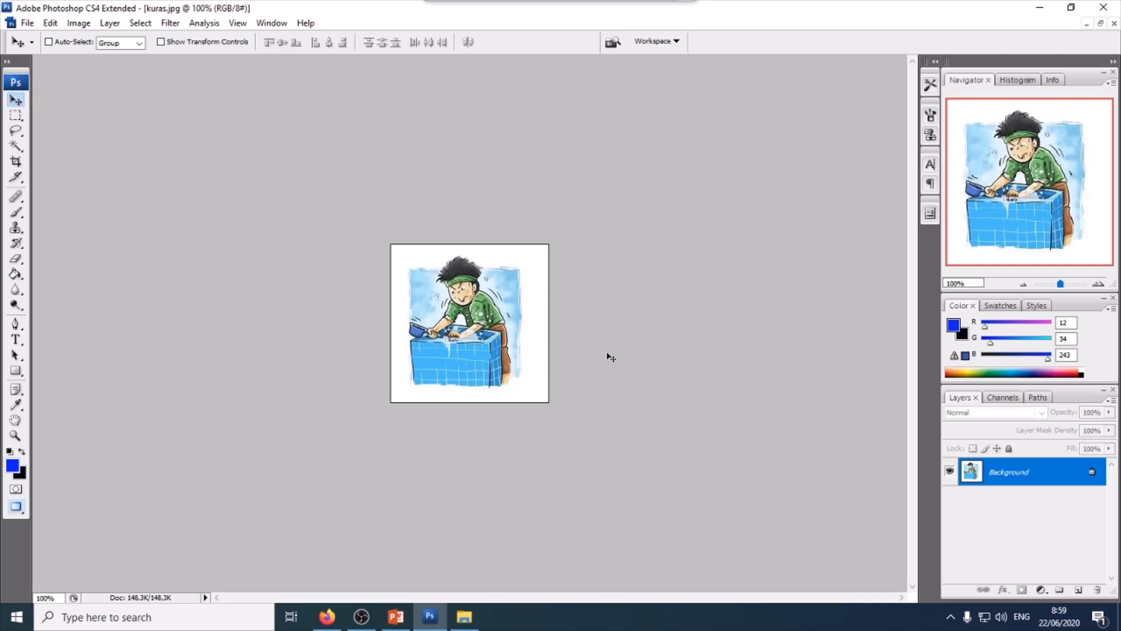
left_click(1100, 23)
left_click_drag(121, 156, 205, 255)
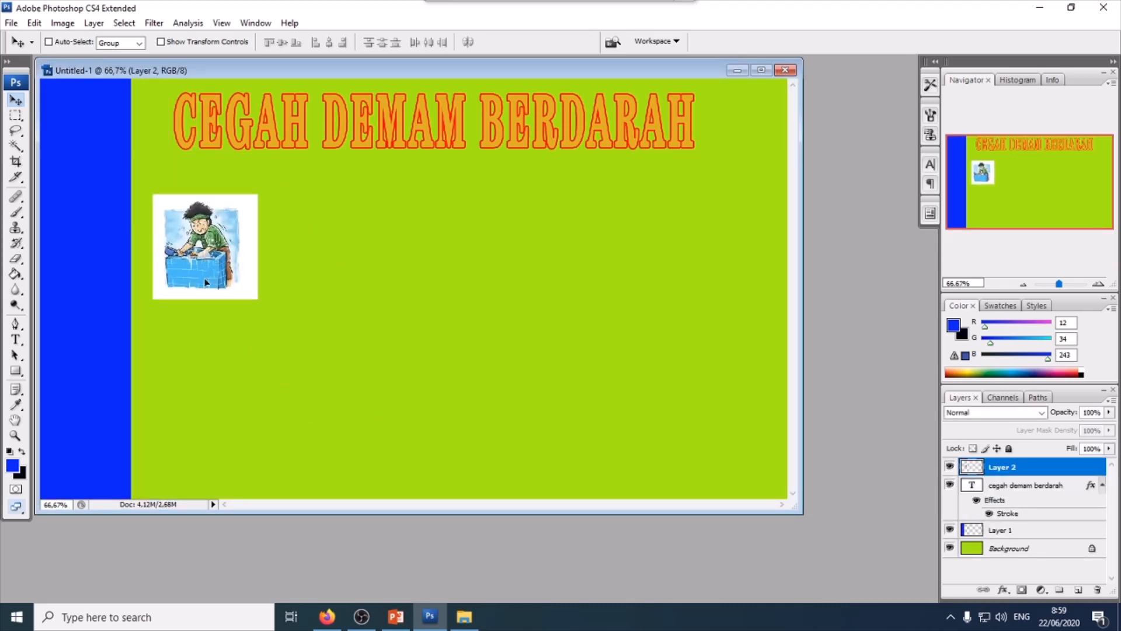
left_click_drag(205, 282, 198, 337)
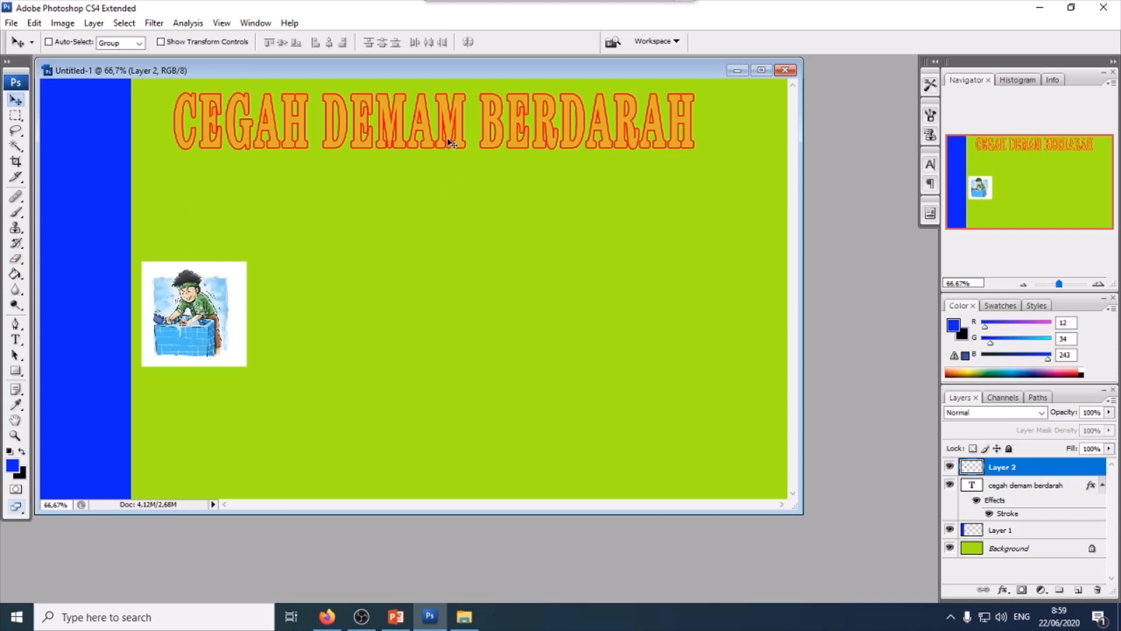
- Duplicate the headline layer and move the copy down just beneath the original
left_click(1026, 489)
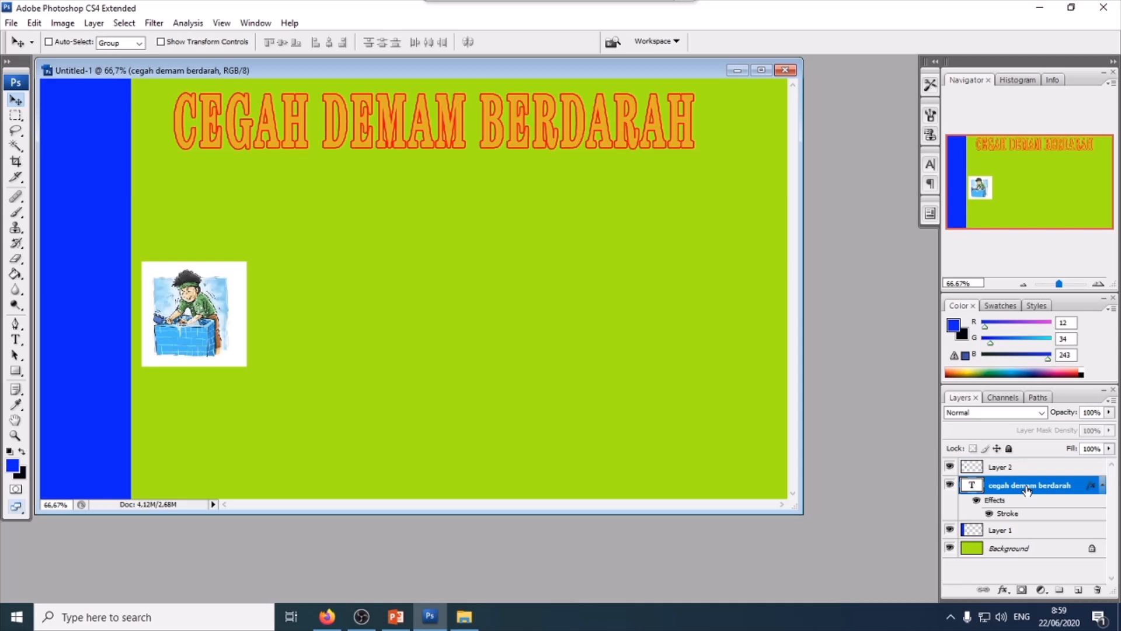
key("ctrl+j")
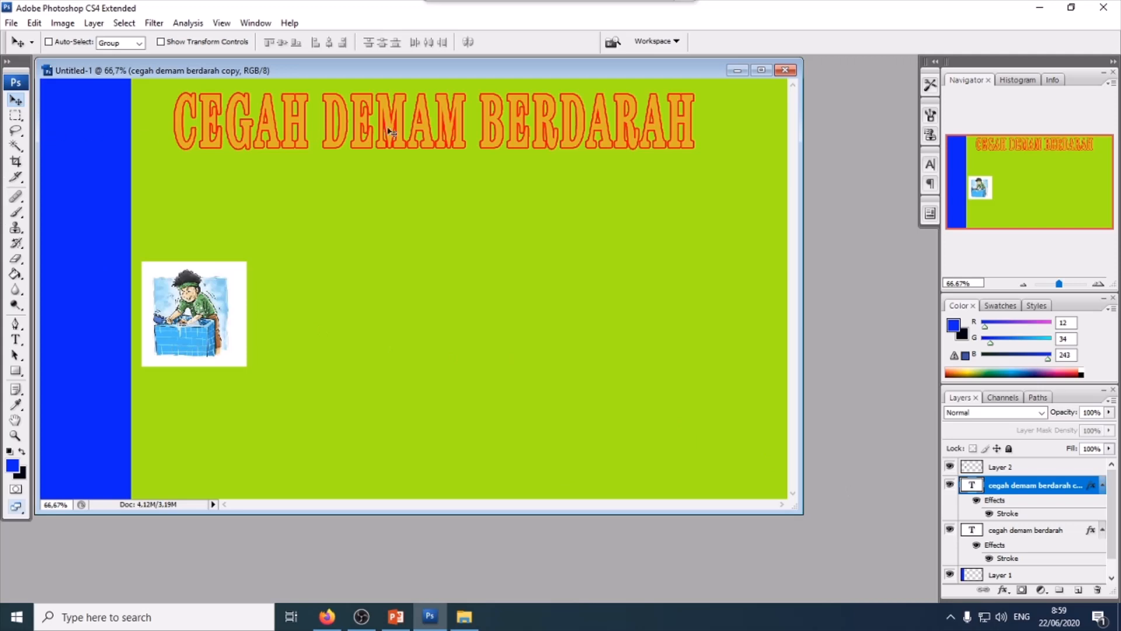
left_click_drag(412, 130, 407, 205)
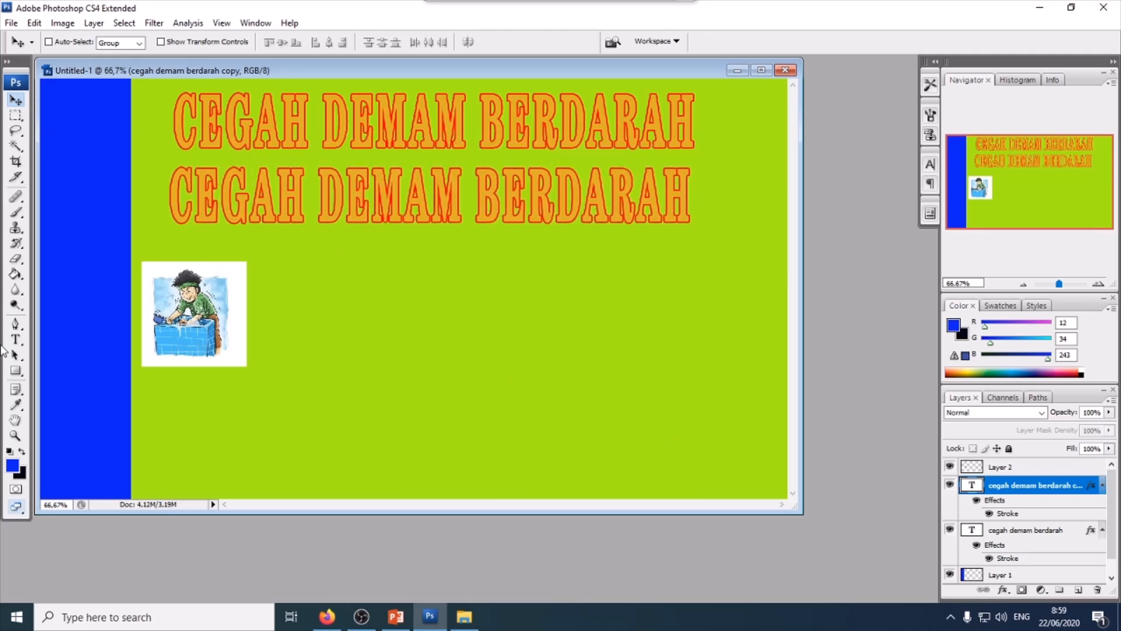
- Replace the copy's text with "DENGAN 3 M" and centre that line under the headline
left_click(15, 340)
left_click_drag(180, 189, 692, 205)
type("DENGAN ")
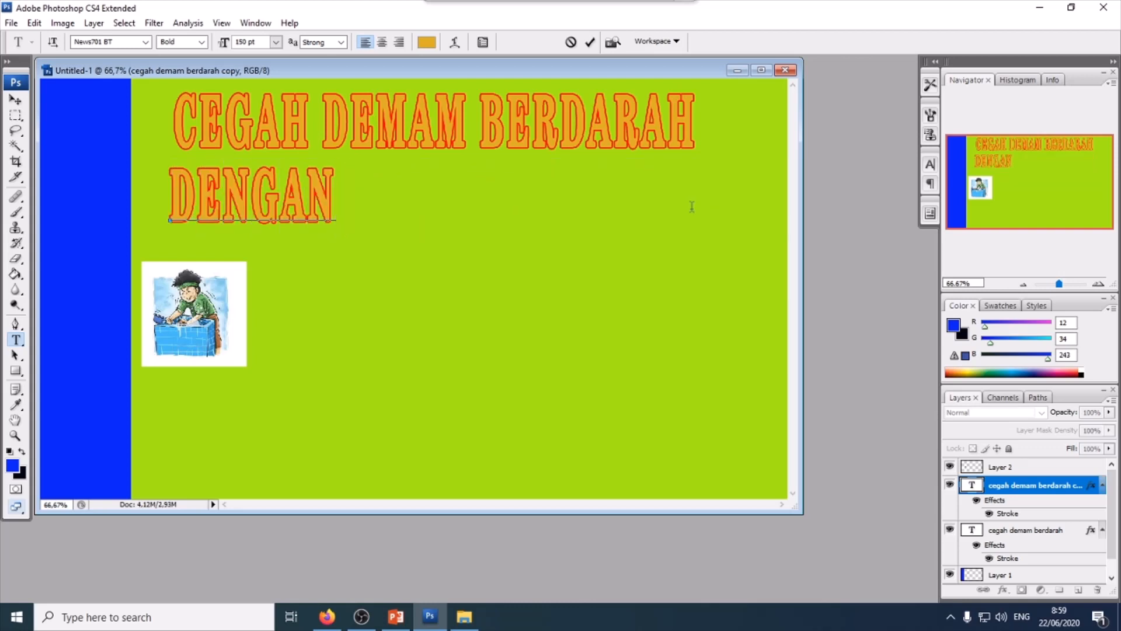
type("3 M")
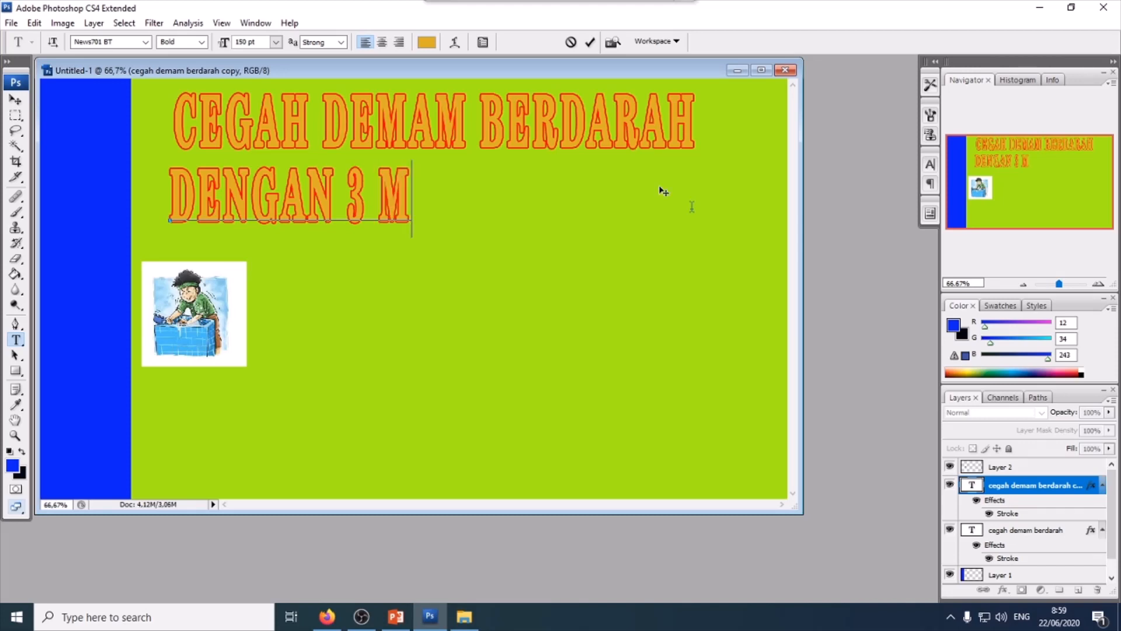
left_click(16, 99)
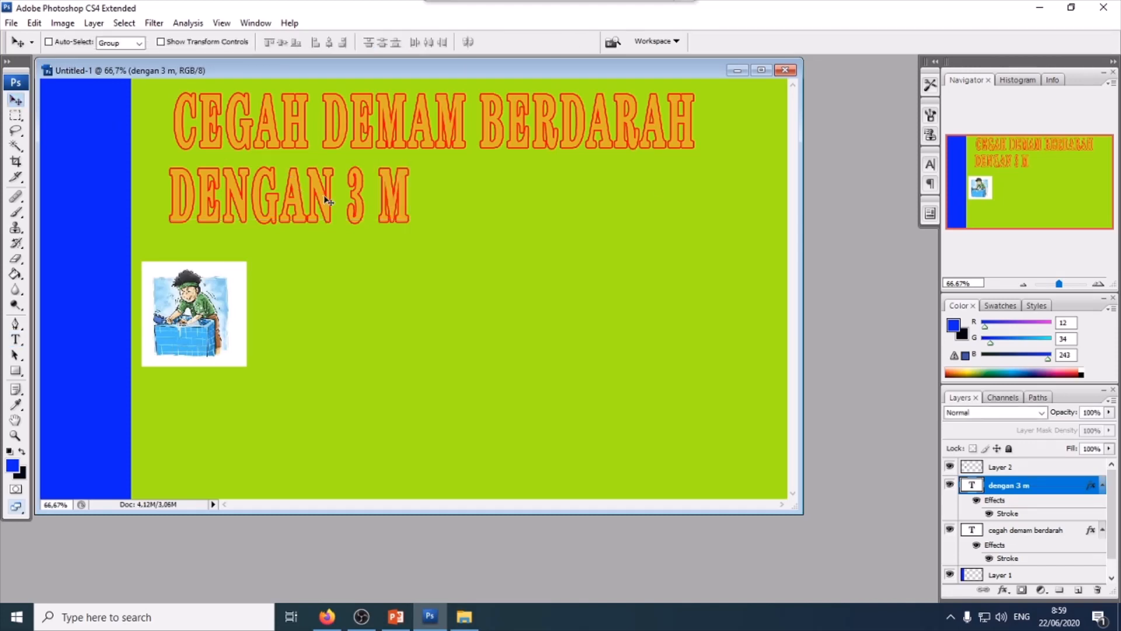
left_click_drag(325, 194, 456, 196)
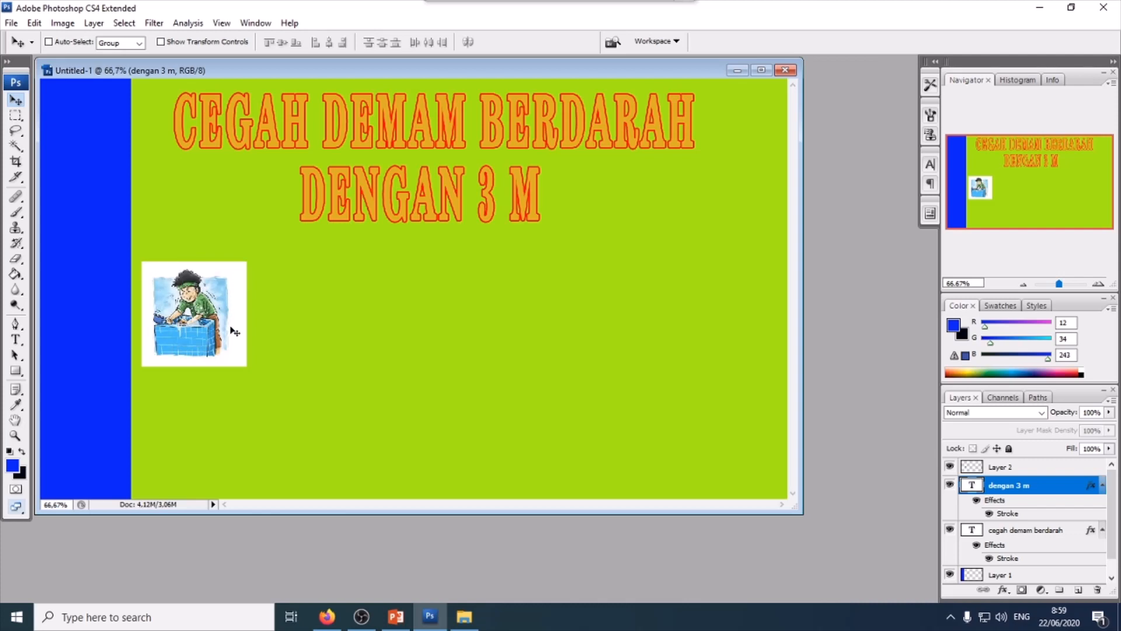
- Remove the white background around the kuras illustration with the Magic Wand
left_click(15, 145)
left_click(425, 401)
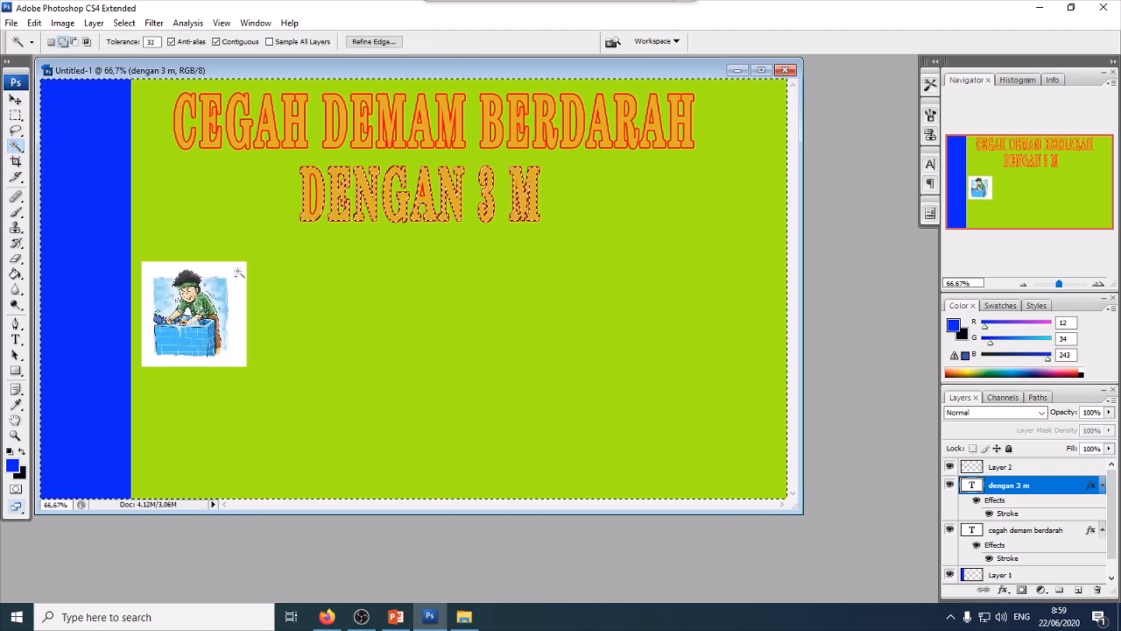
key("ctrl+d")
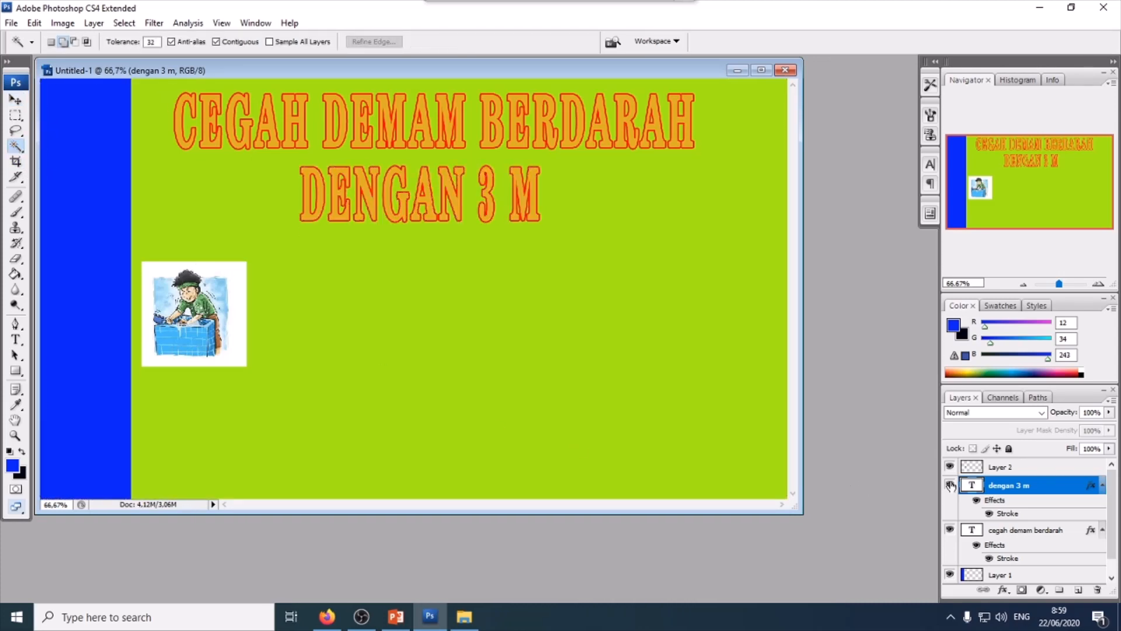
left_click(1002, 468)
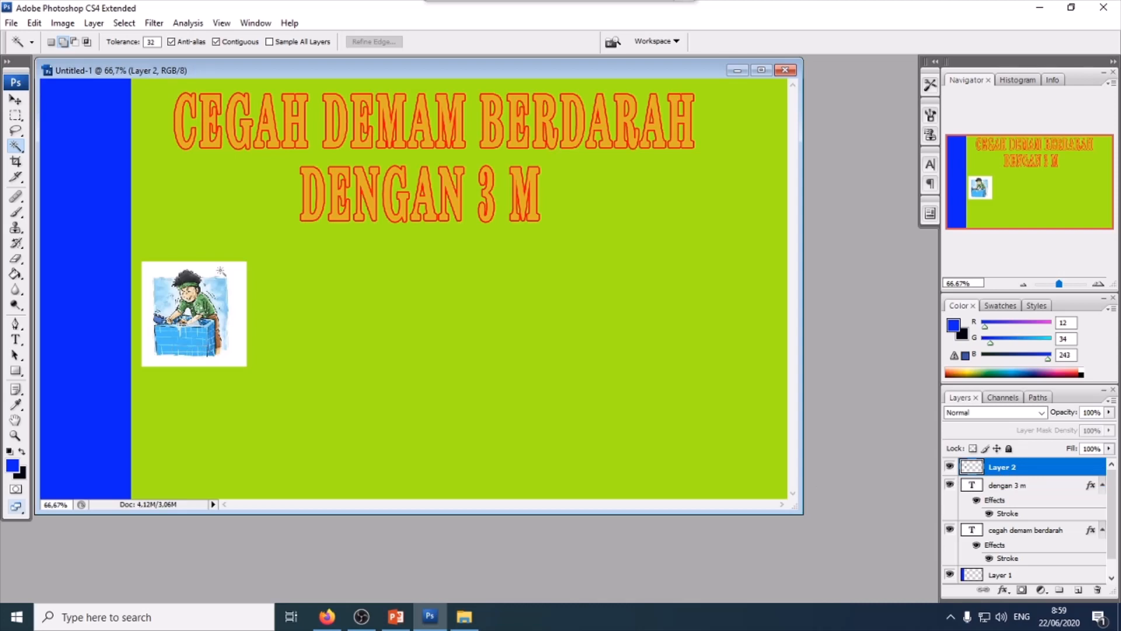
left_click(236, 275)
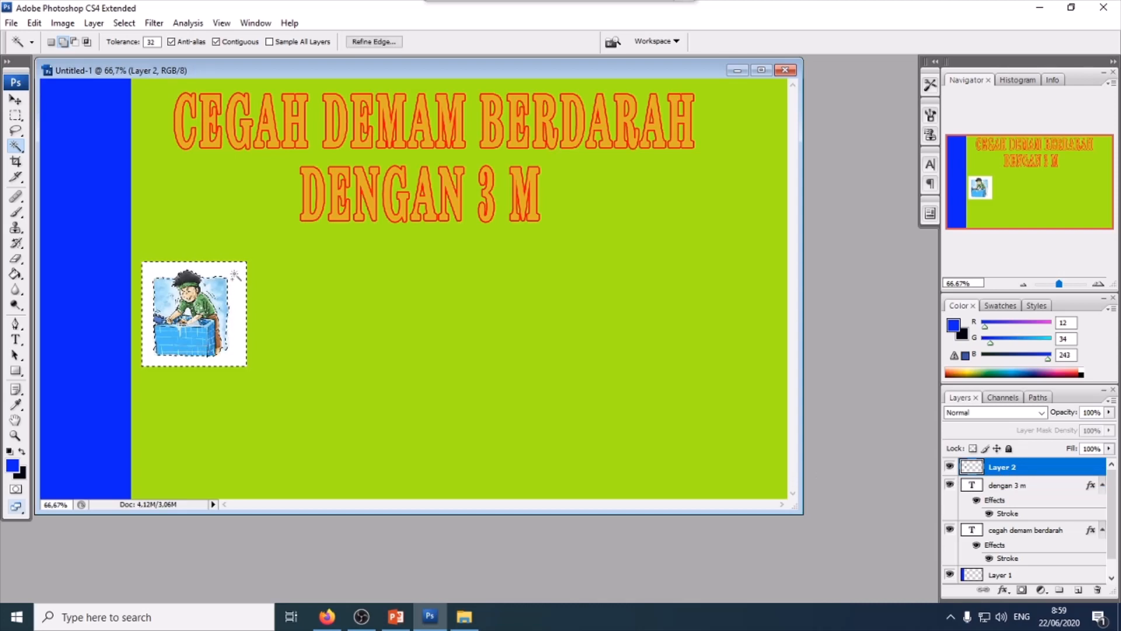
key("Delete")
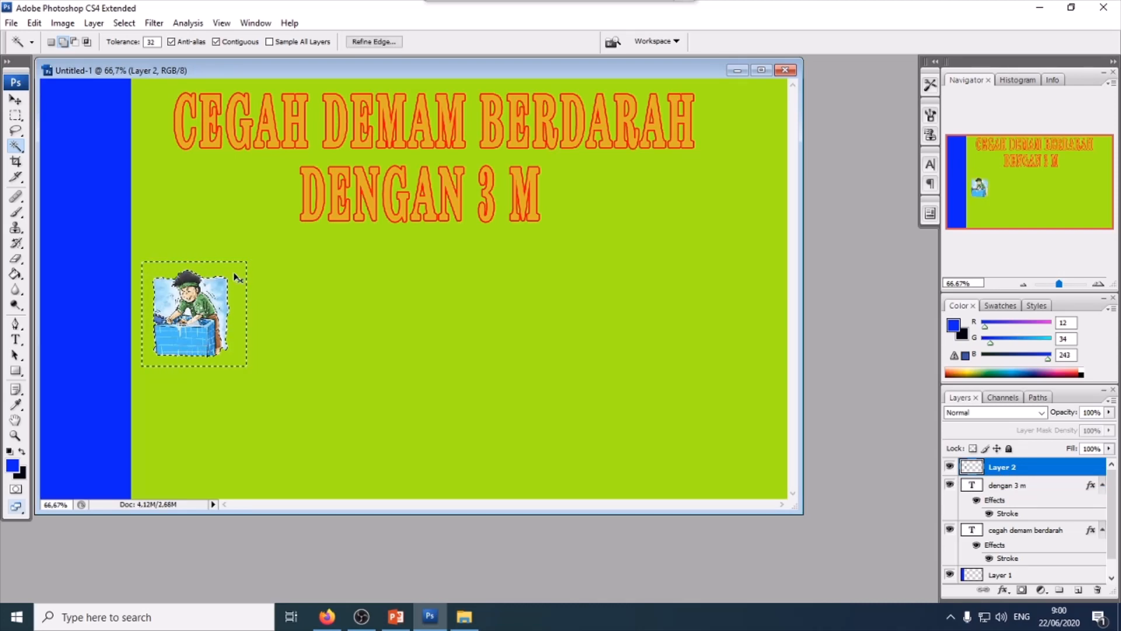
key("ctrl+d")
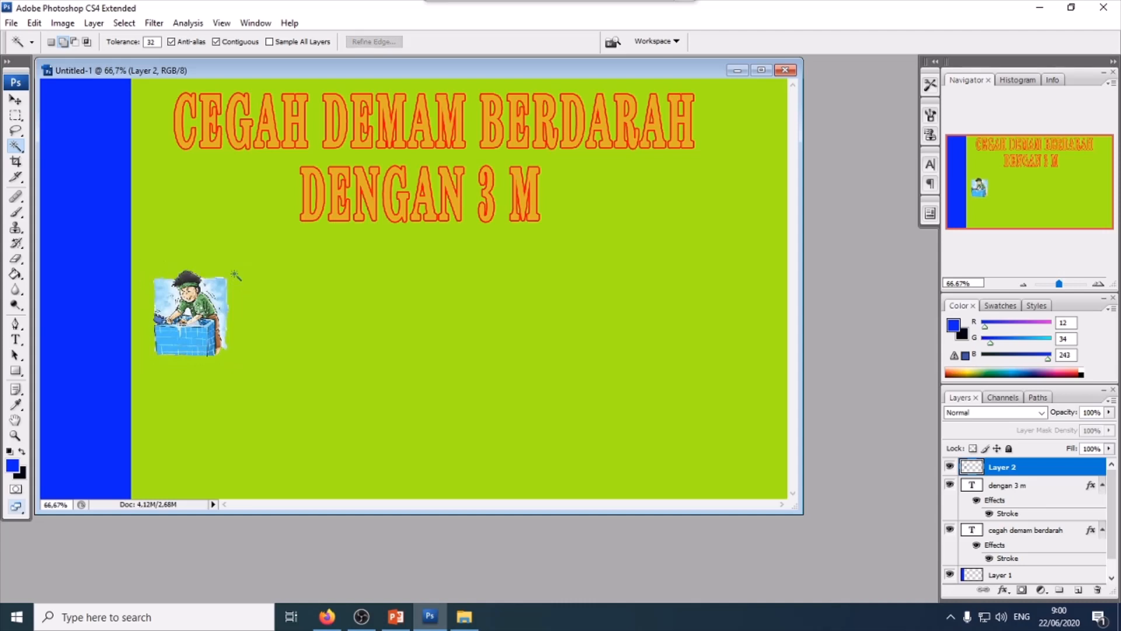
- On a new layer, fill a blue circle around the illustration and place it beneath the illustration layer
left_click(16, 115)
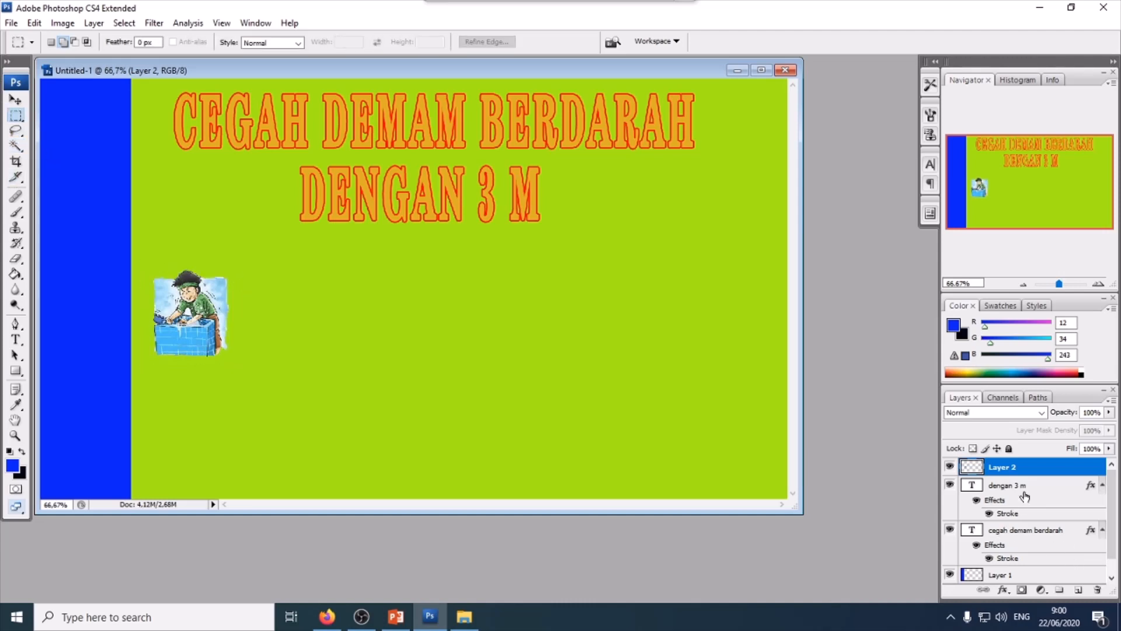
left_click(1078, 590)
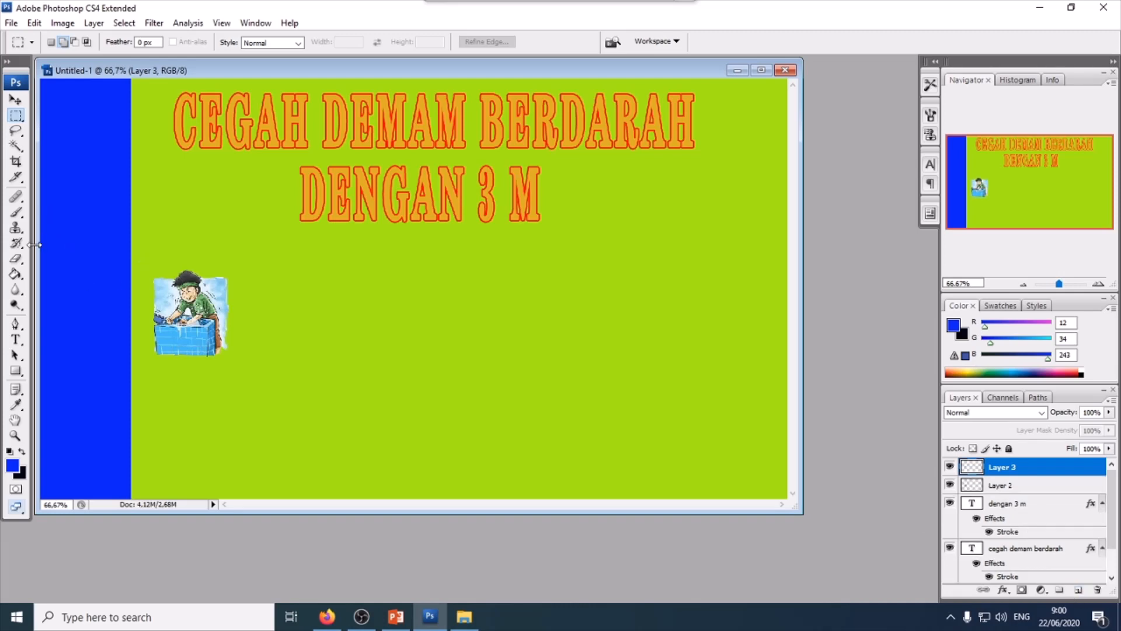
left_click(17, 119)
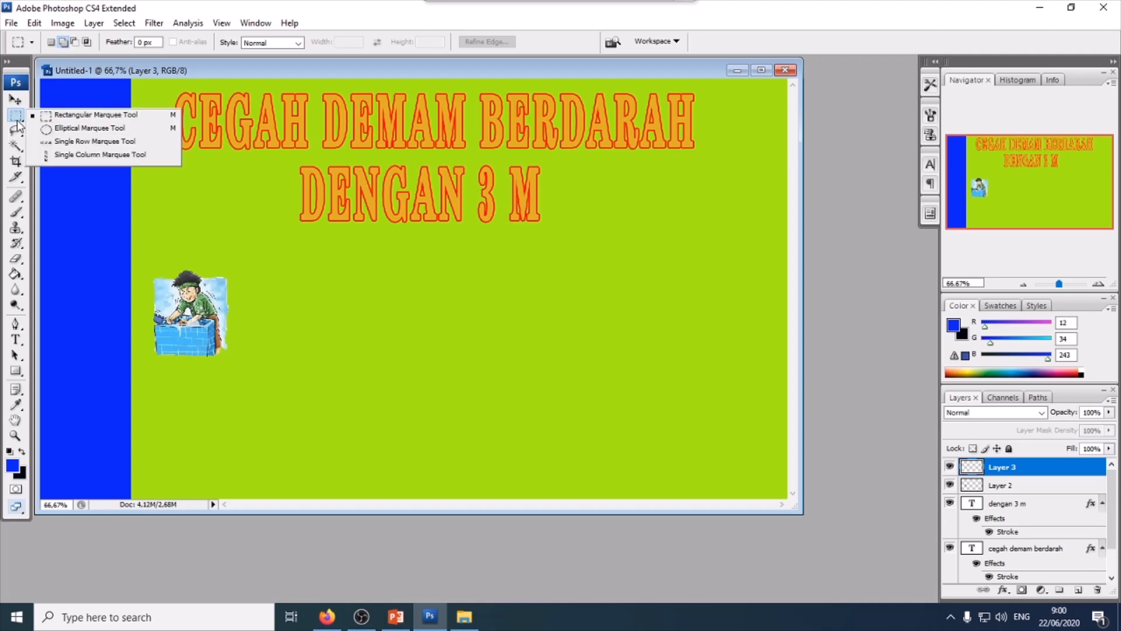
left_click(47, 130)
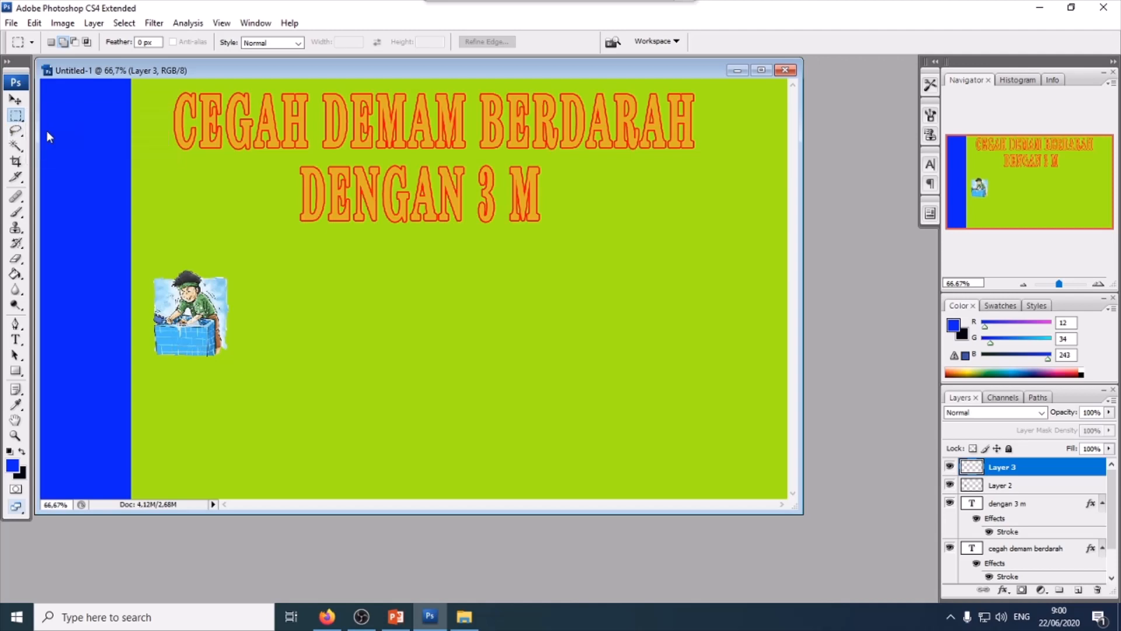
left_click_drag(135, 251, 256, 372)
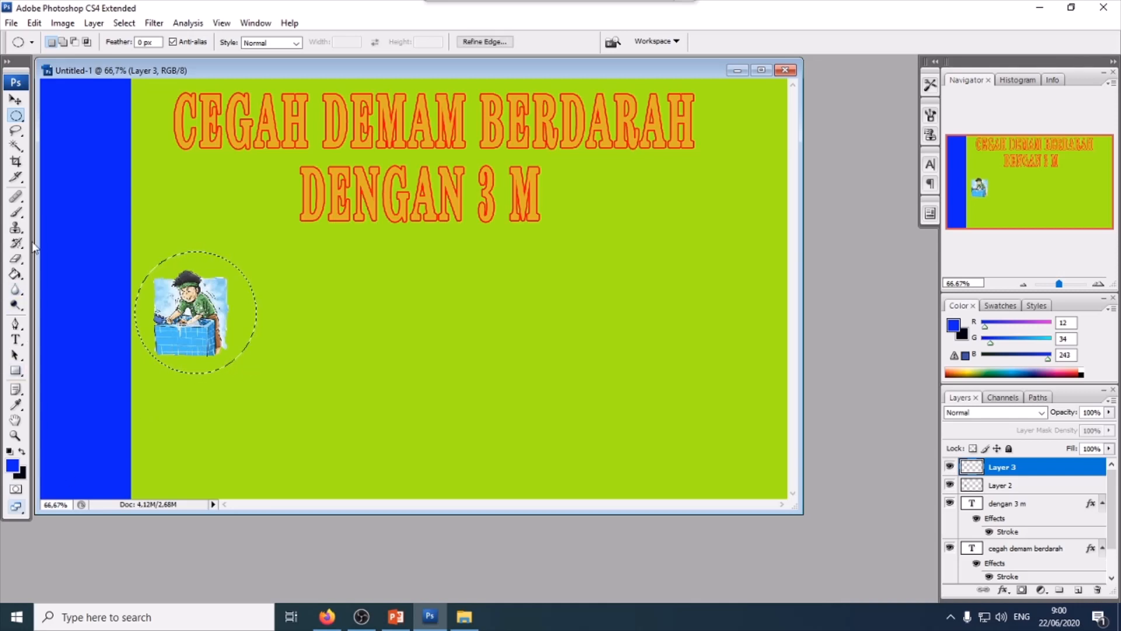
left_click(16, 273)
left_click(238, 305)
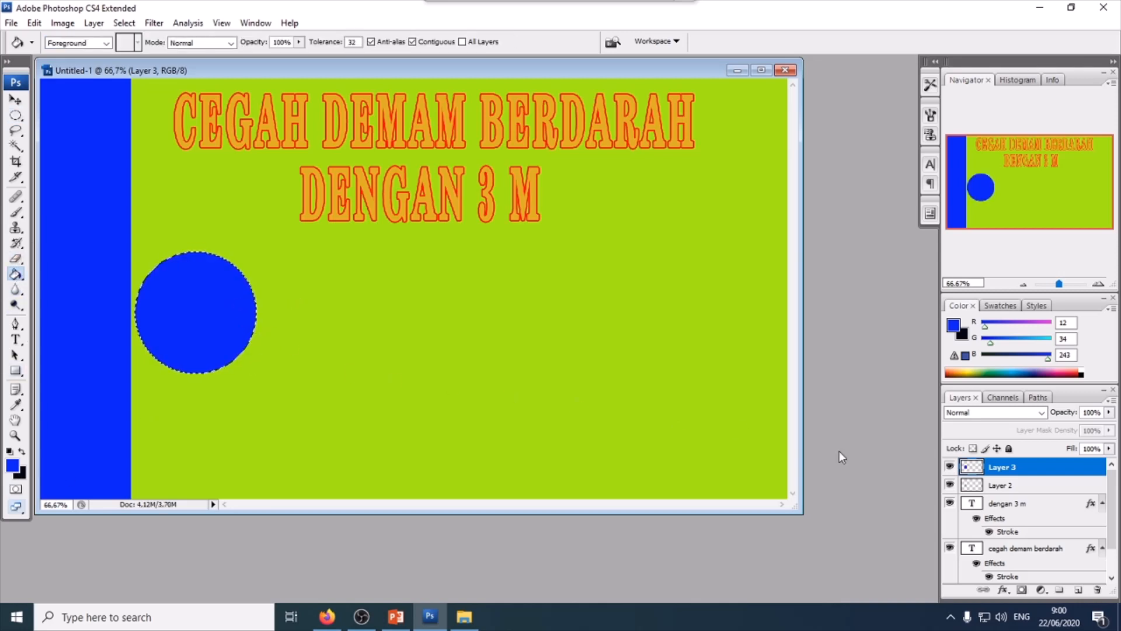
left_click_drag(1036, 472, 1037, 492)
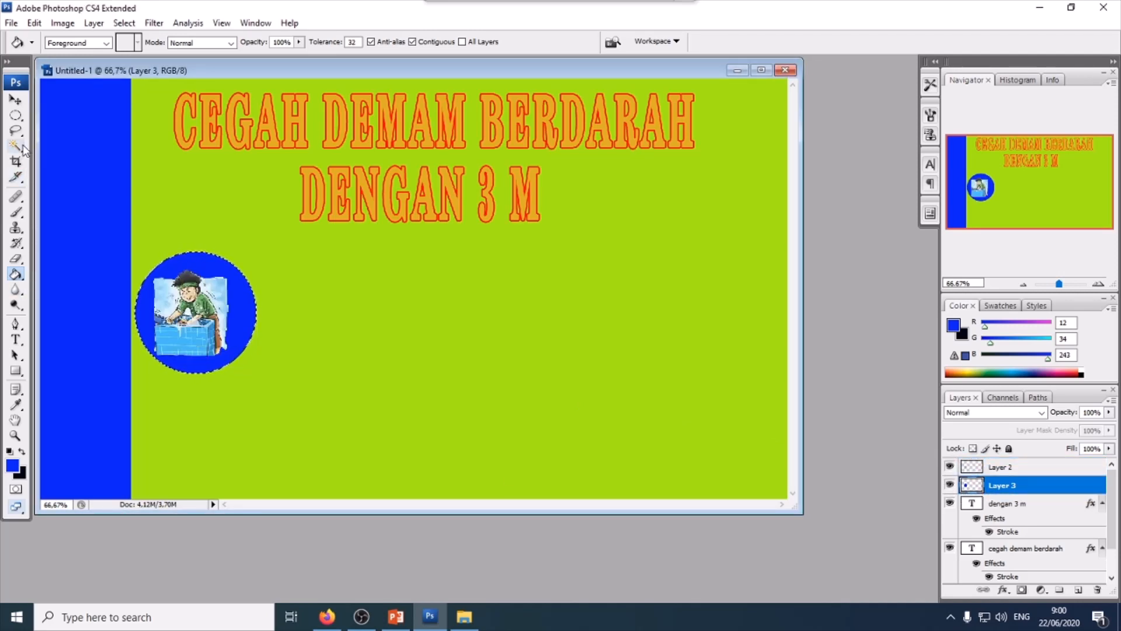
key("ctrl+d")
- Add the caption "MENGURAS PENAMPUNGAN AIR" in black below the circled illustration
left_click(16, 339)
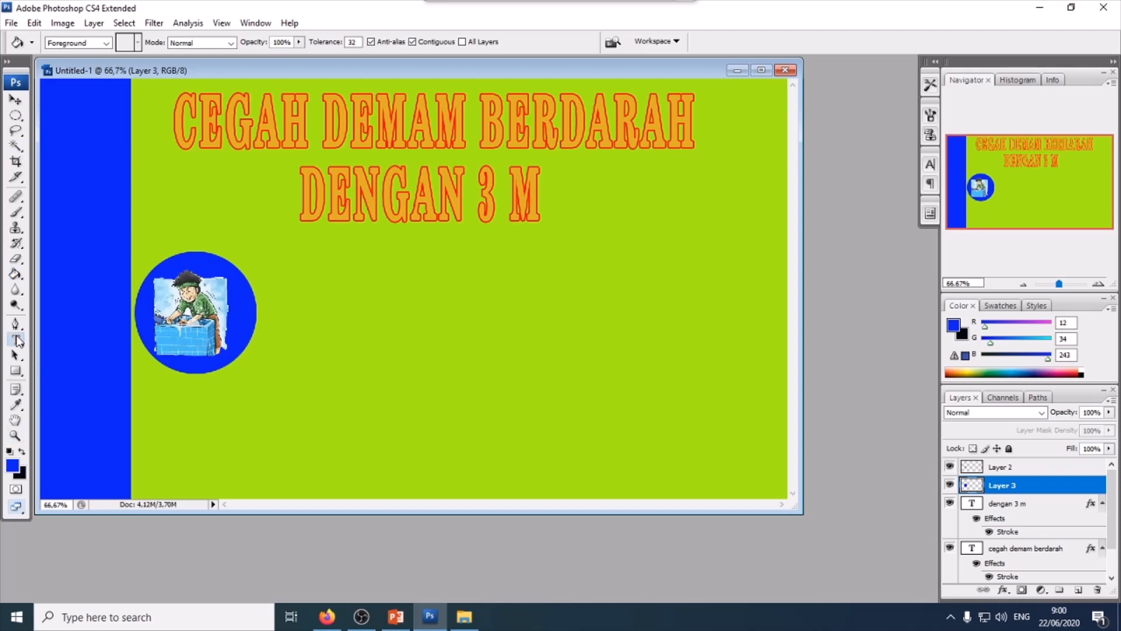
left_click(151, 416)
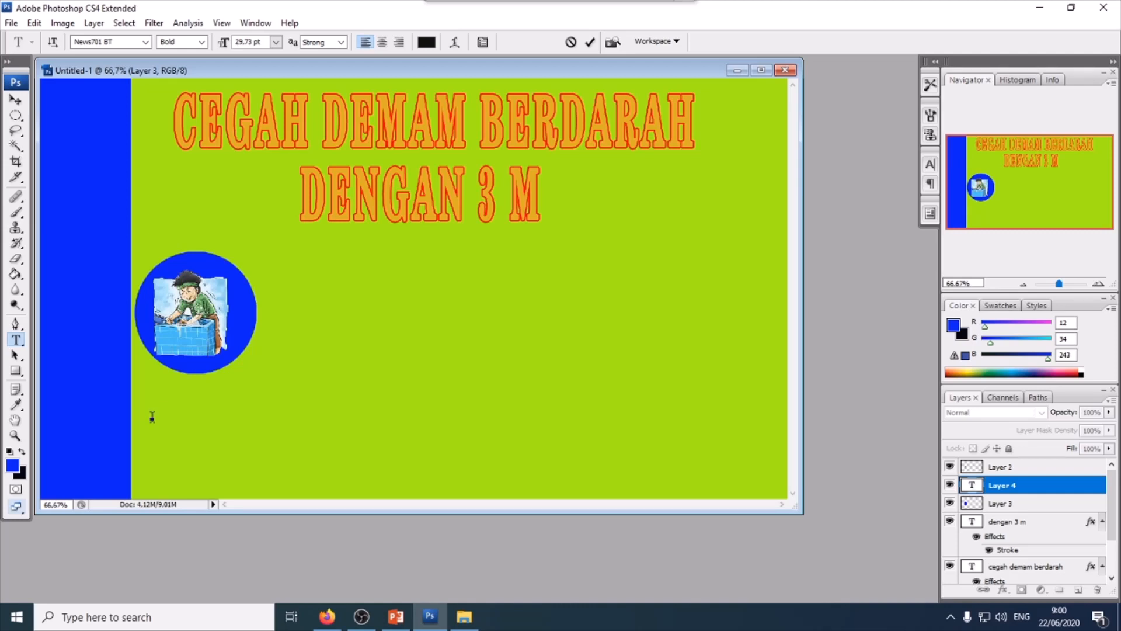
type("MENGURAS")
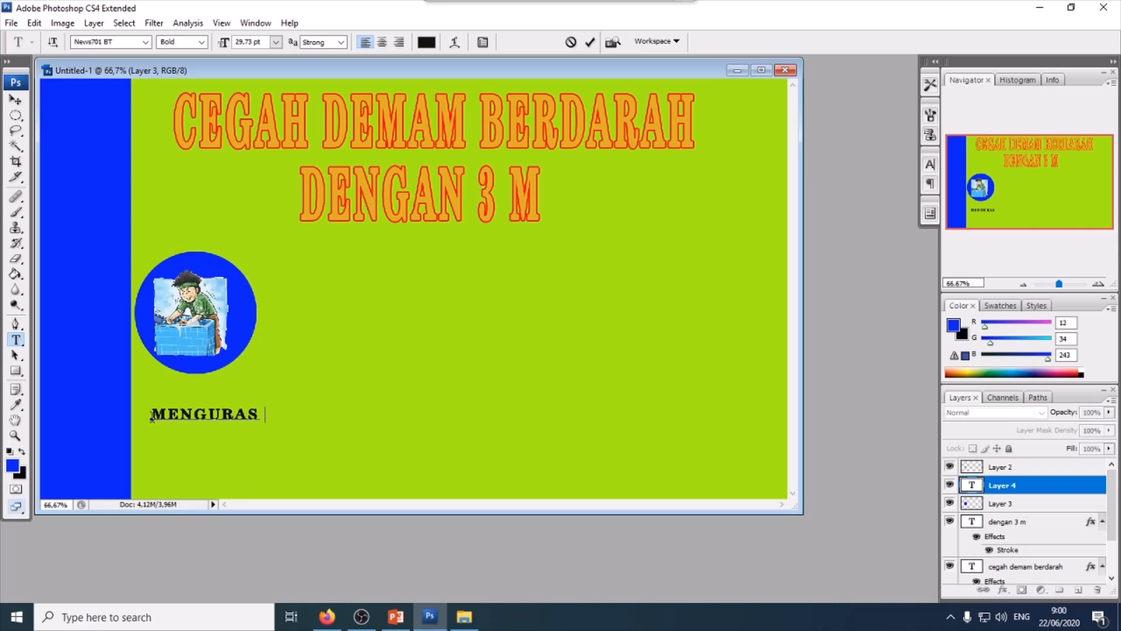
type("AIR")
left_click(16, 99)
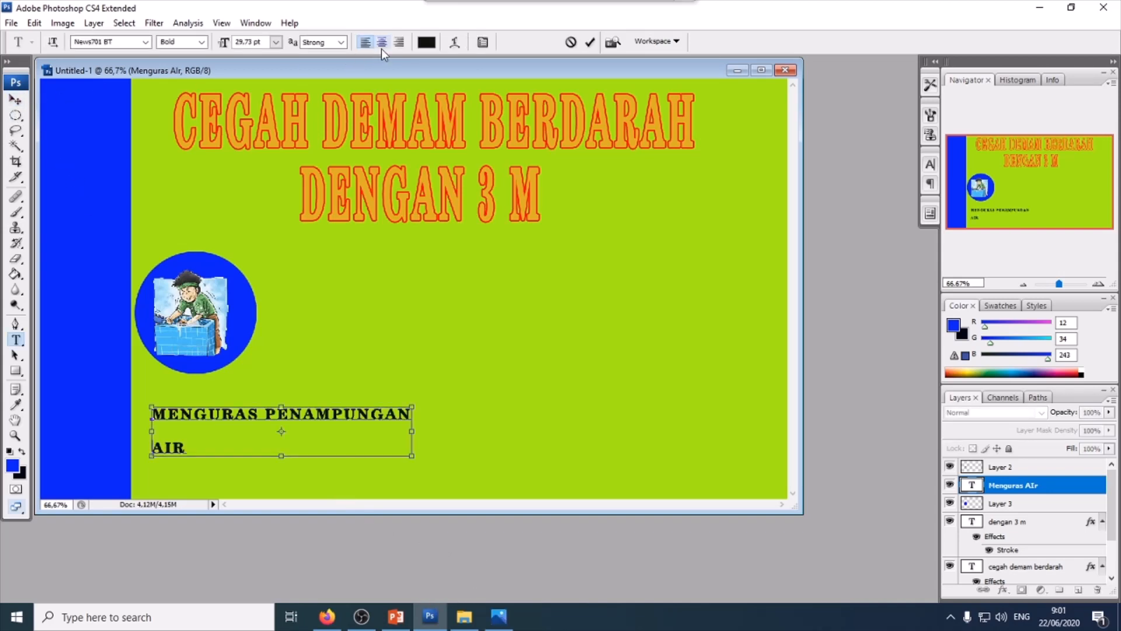
- Centre-align the lines of the "MENGURAS PENAMPUNGAN AIR" caption
key("ctrl+a")
left_click(383, 42)
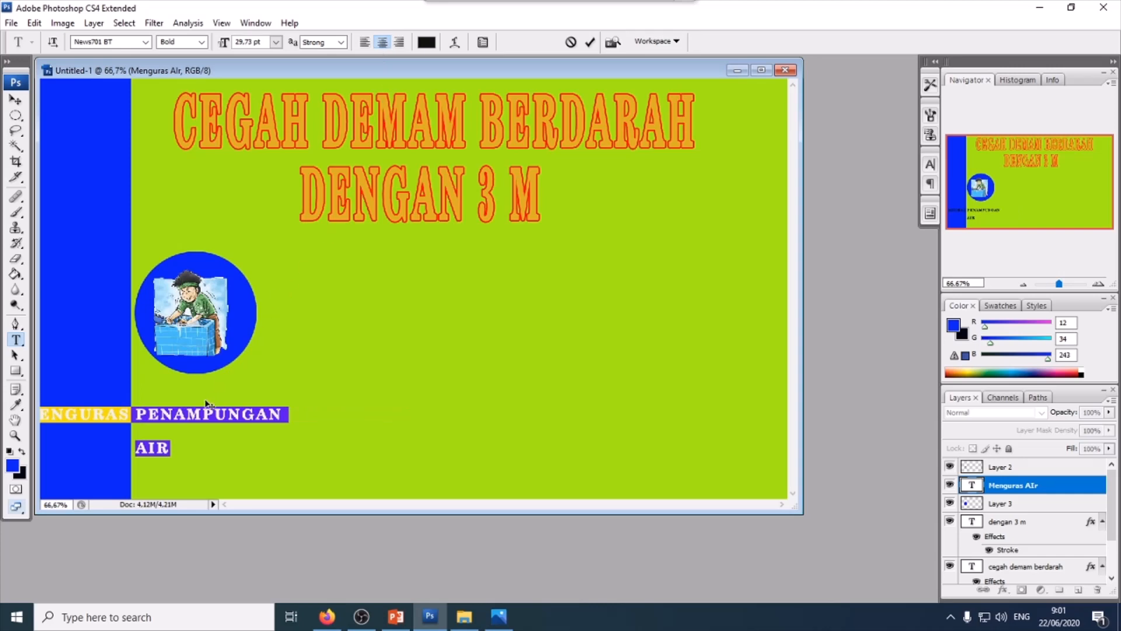
left_click(16, 100)
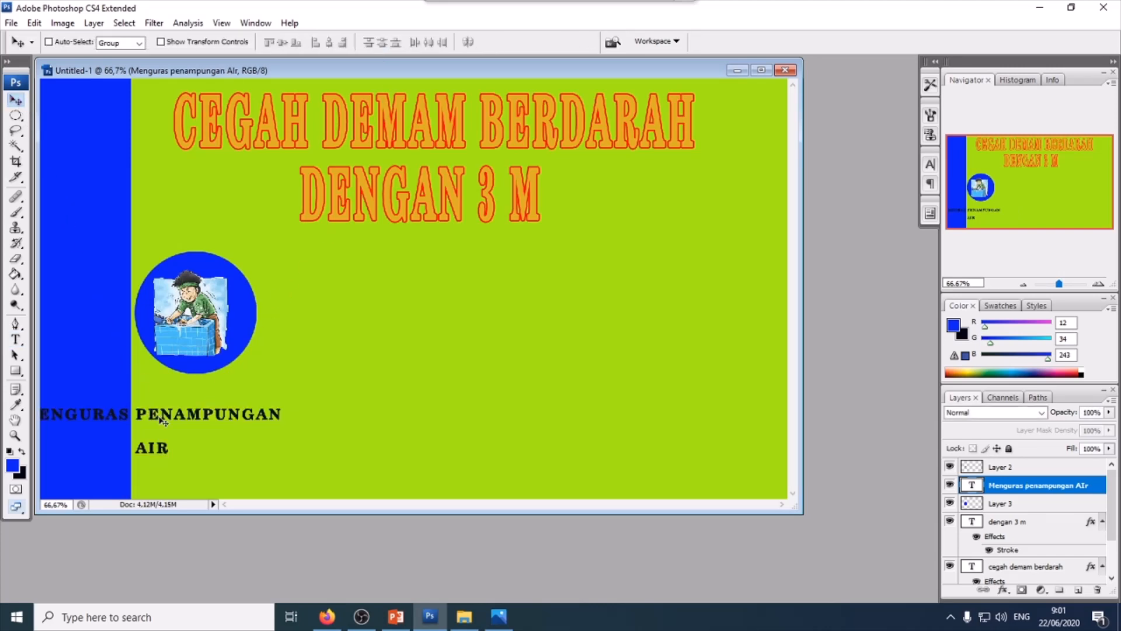
left_click_drag(175, 418, 233, 399)
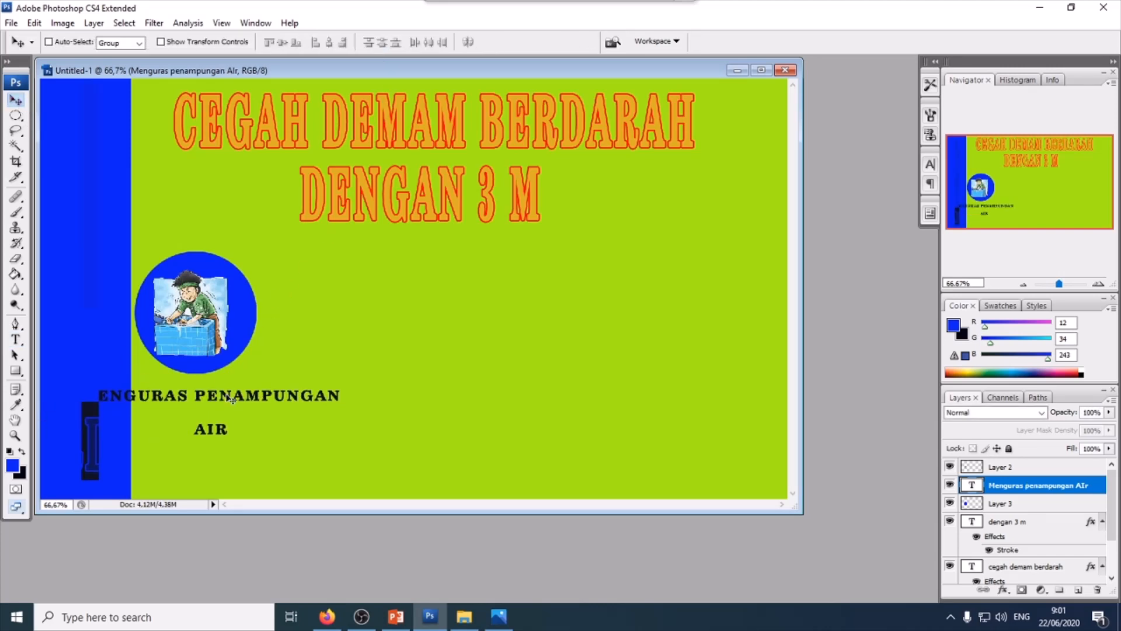
key("ctrl+z")
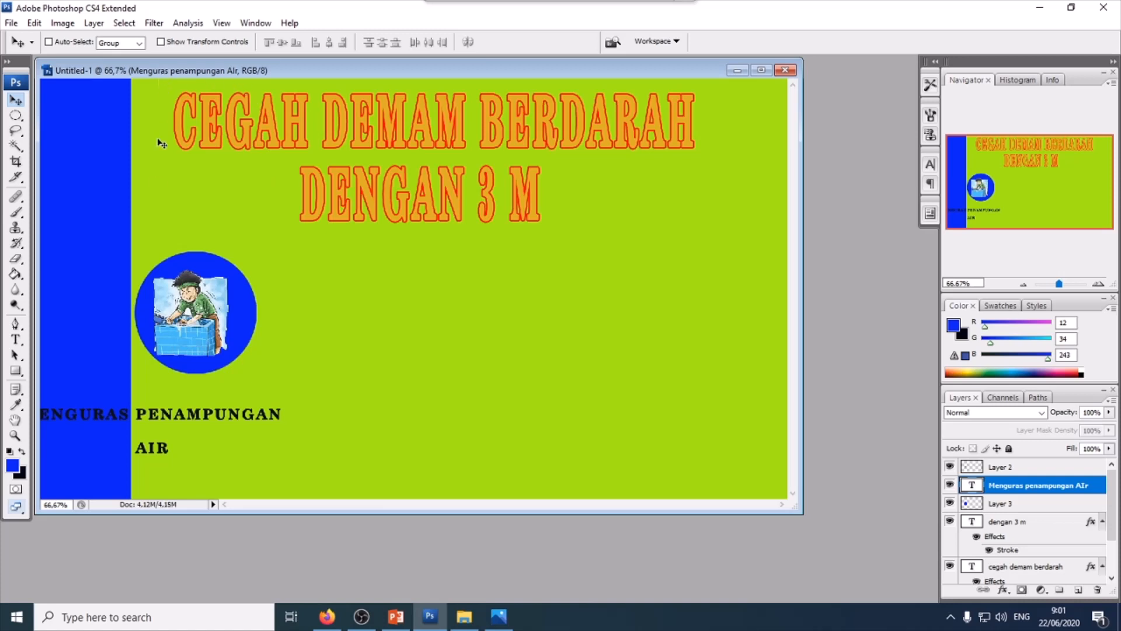
- Set the caption's font size to 14 pt and move it beneath the circled illustration
left_click(16, 339)
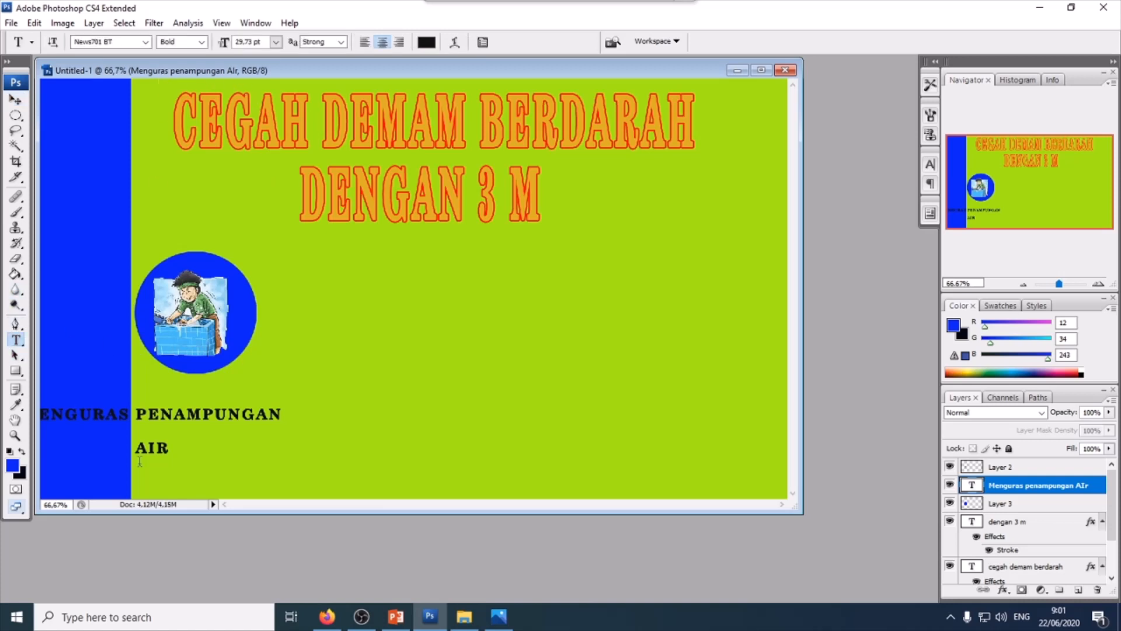
left_click(168, 449)
key("ctrl+a")
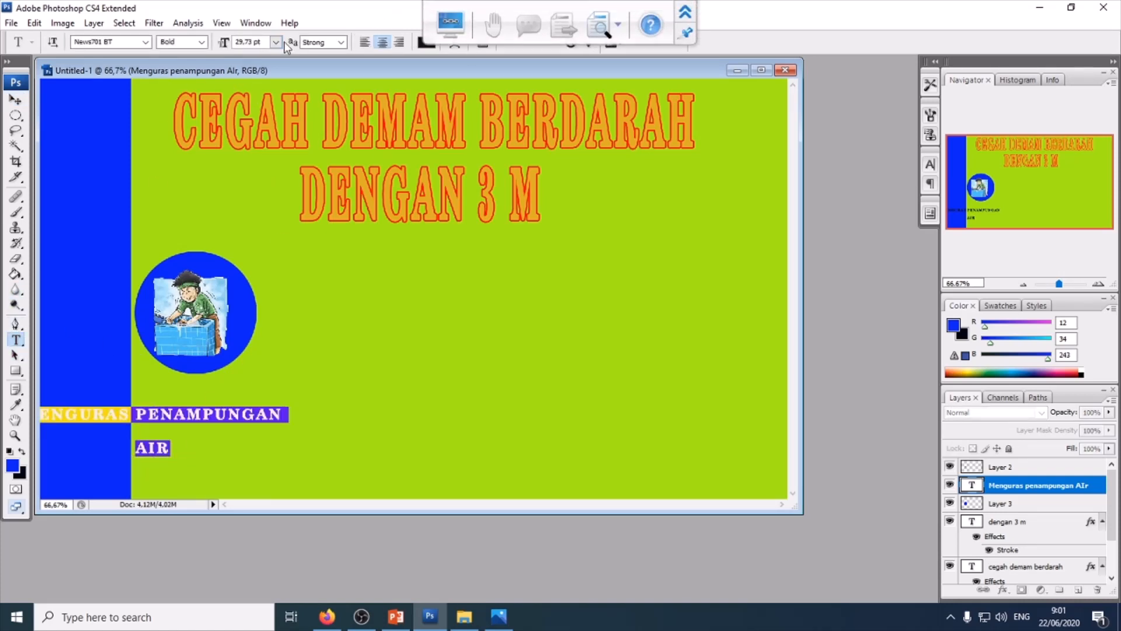
left_click(277, 42)
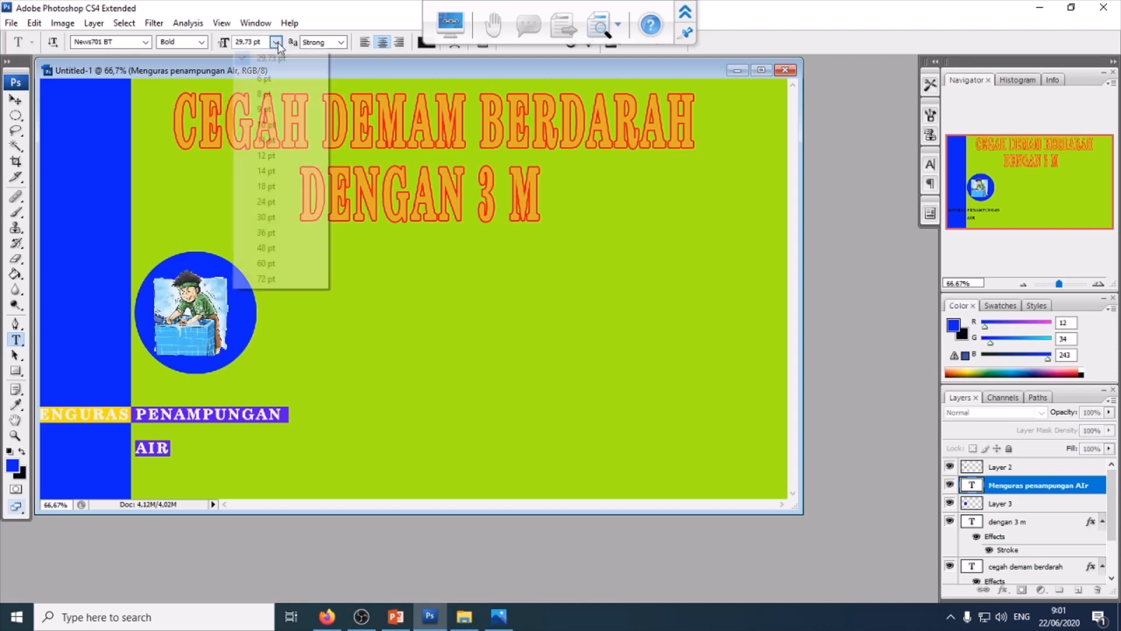
left_click(277, 165)
left_click(16, 99)
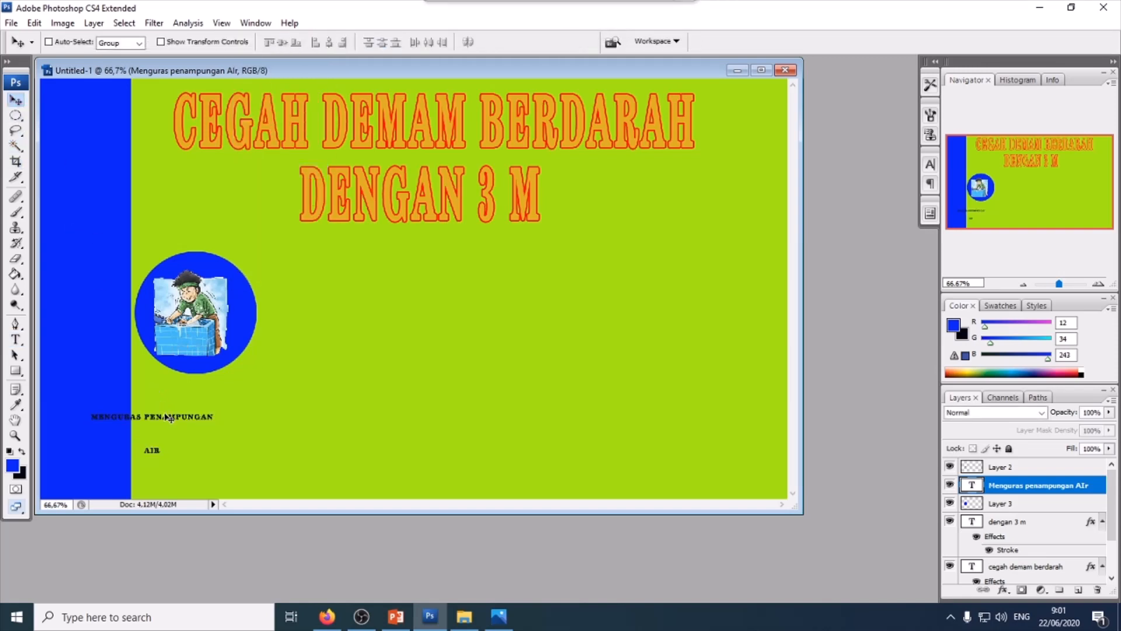
left_click_drag(171, 418, 212, 393)
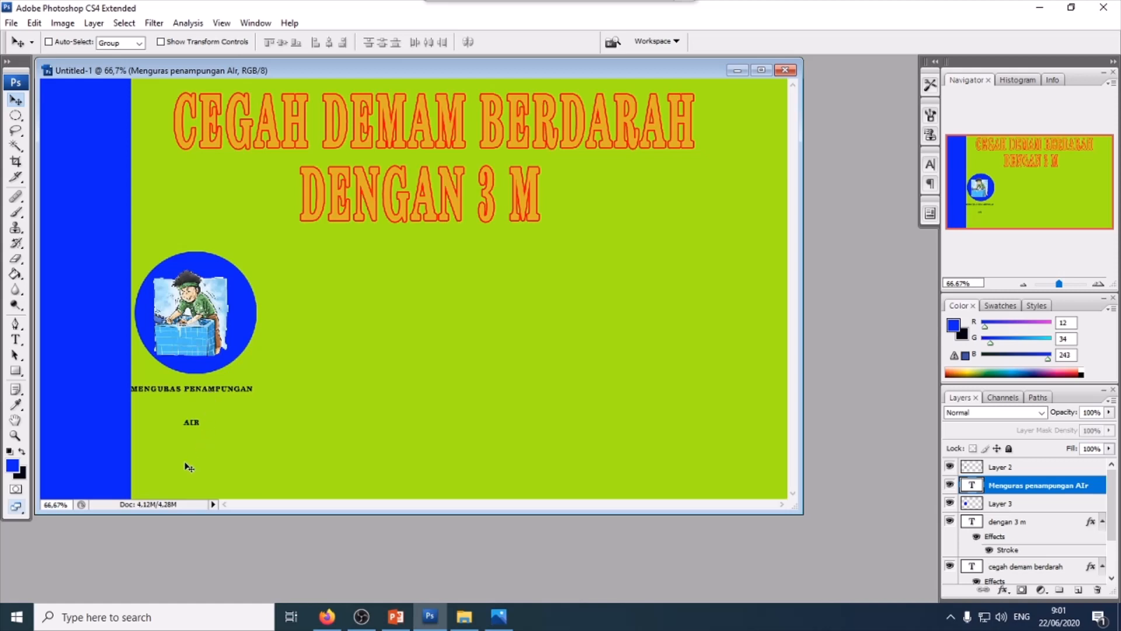
- Set the caption's font size to 30 pt and its leading to 36 pt
left_click(16, 339)
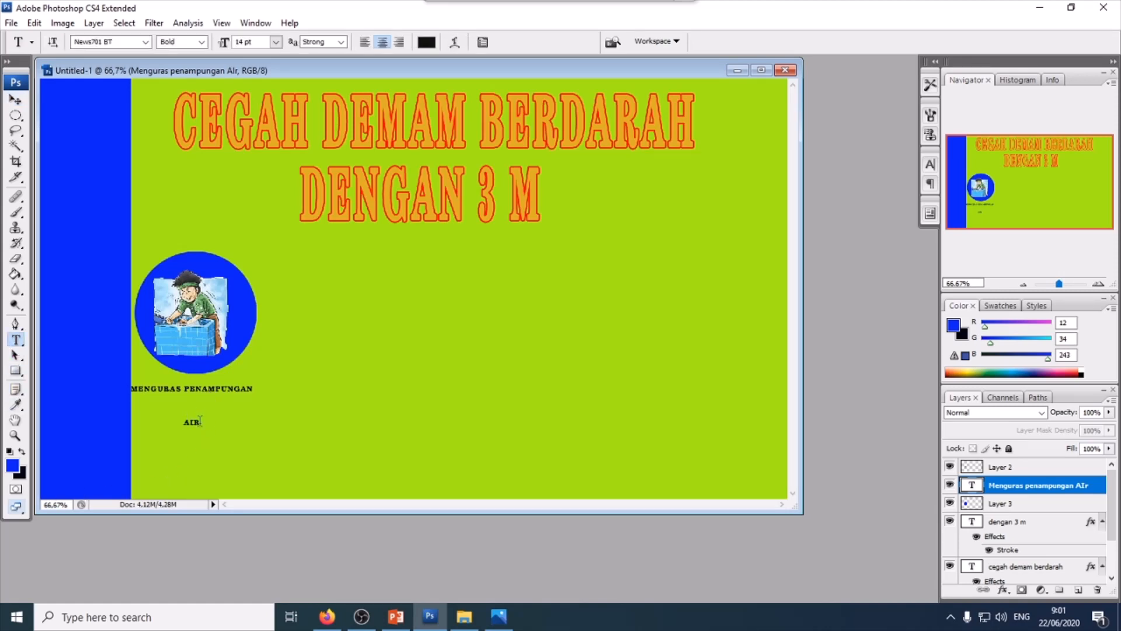
left_click_drag(200, 420, 126, 383)
left_click(275, 42)
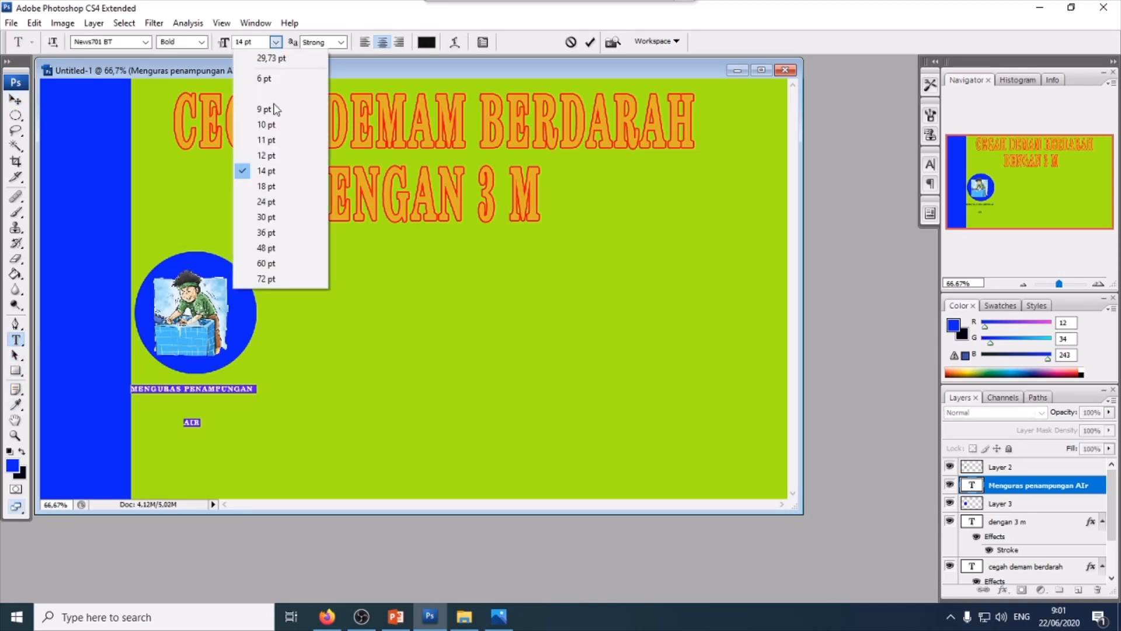
left_click(272, 221)
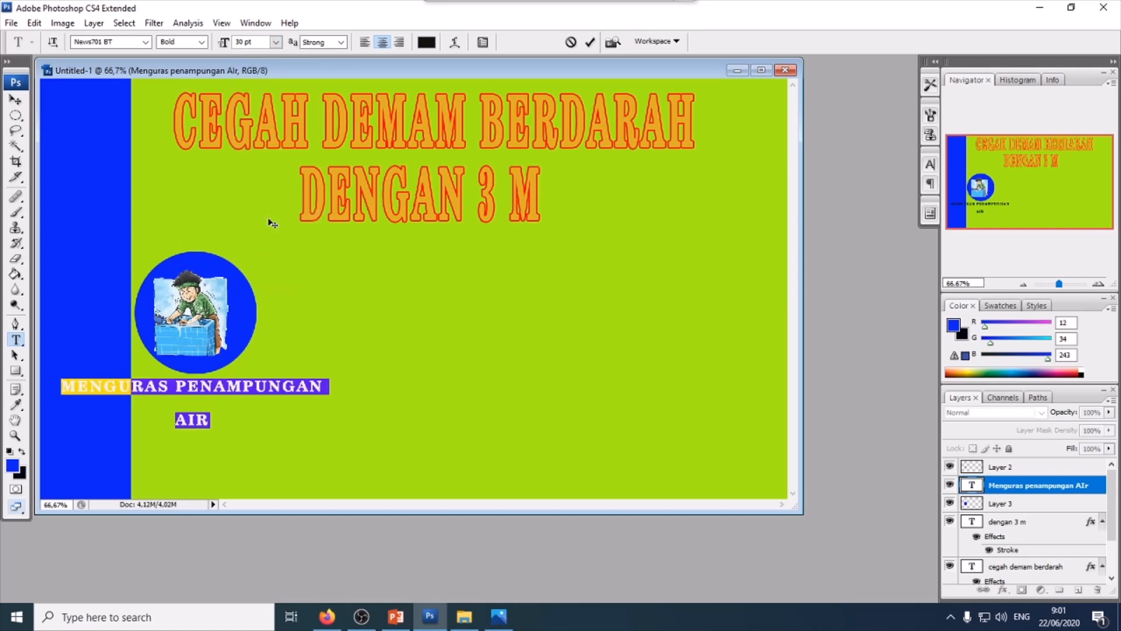
left_click(485, 46)
left_click(907, 206)
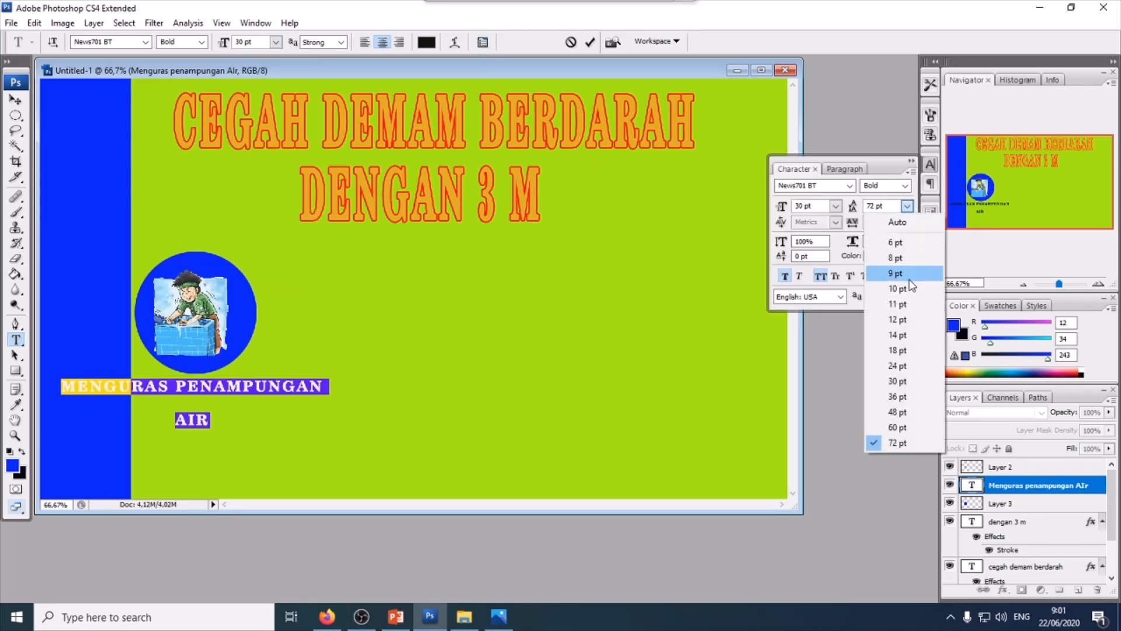
left_click(912, 326)
left_click(907, 206)
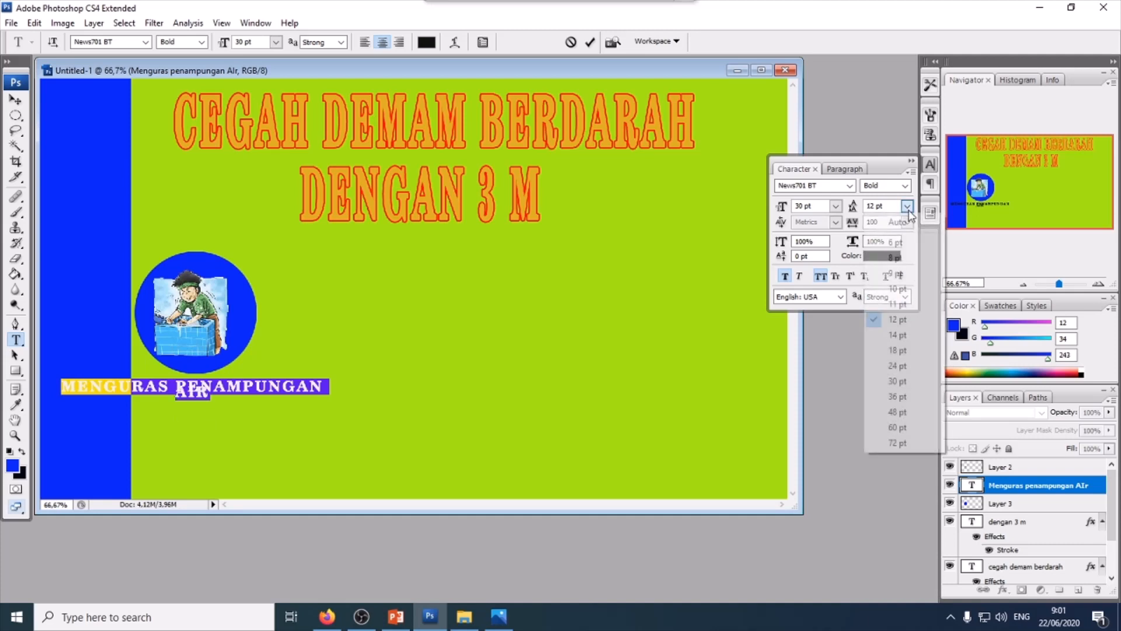
left_click(899, 392)
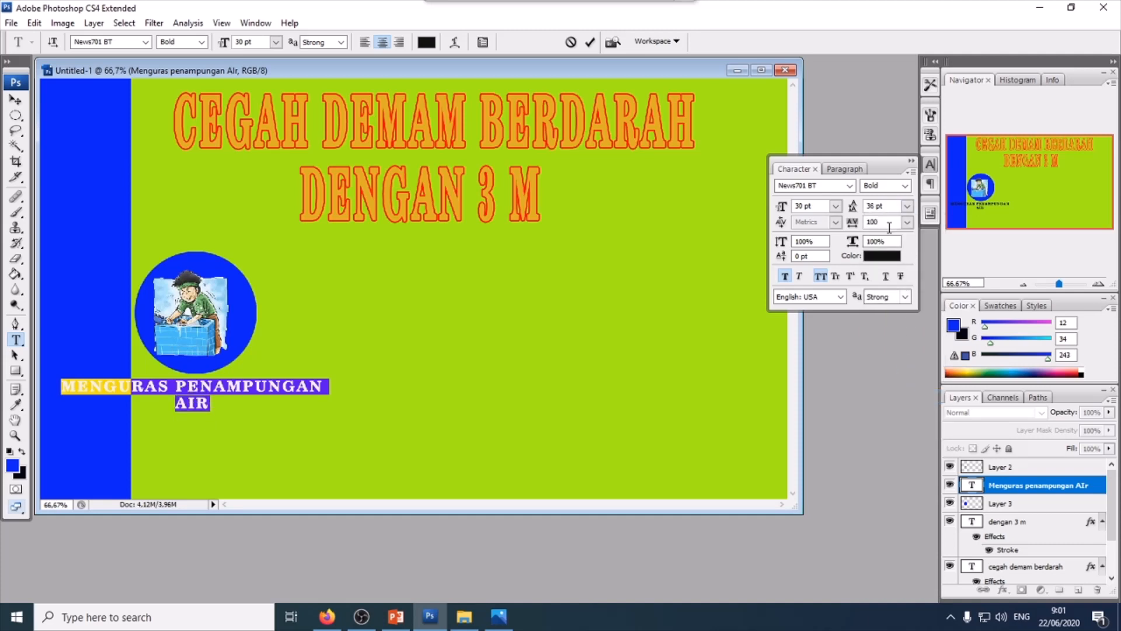
left_click(16, 100)
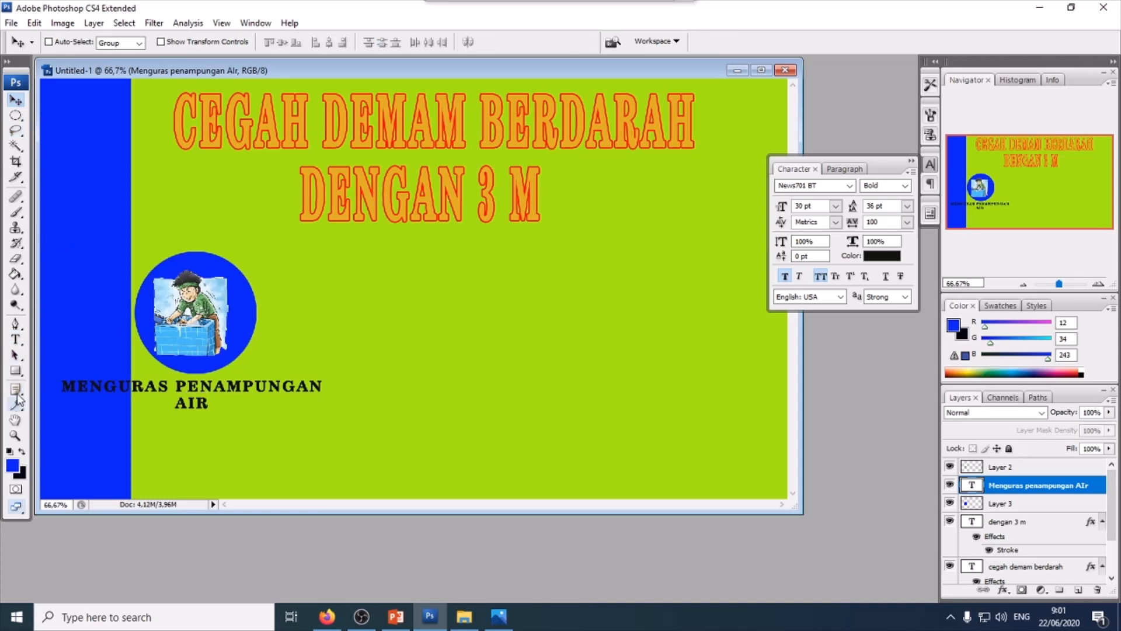
- Change the caption's text colour to red (f22d28)
left_click(16, 340)
left_click_drag(63, 387, 209, 408)
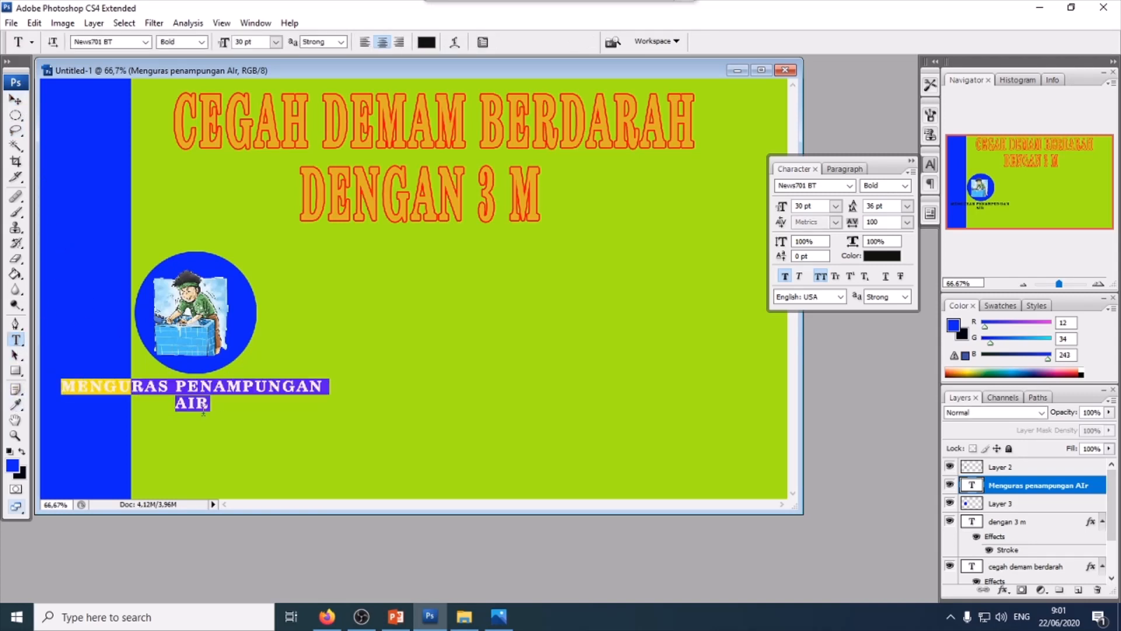
left_click(426, 42)
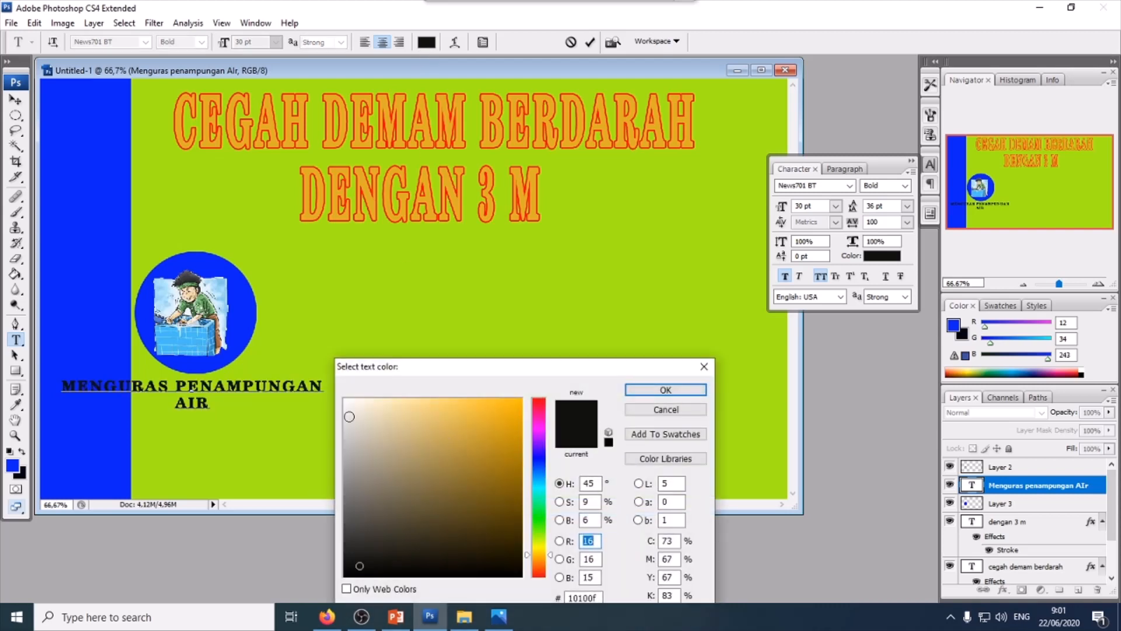
left_click(351, 402)
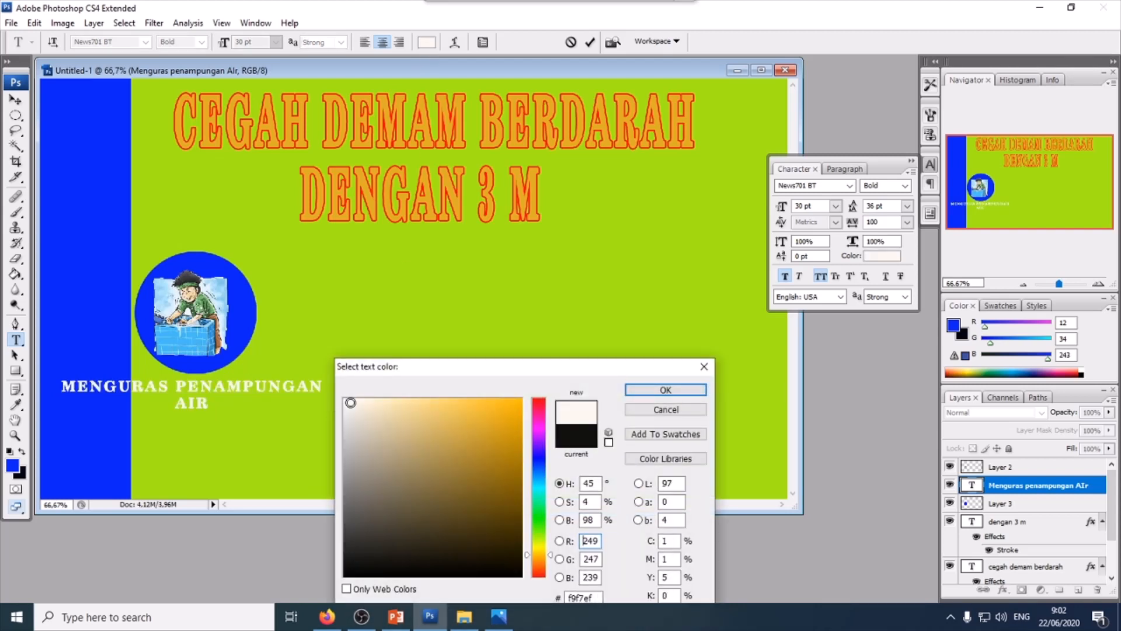
left_click(493, 407)
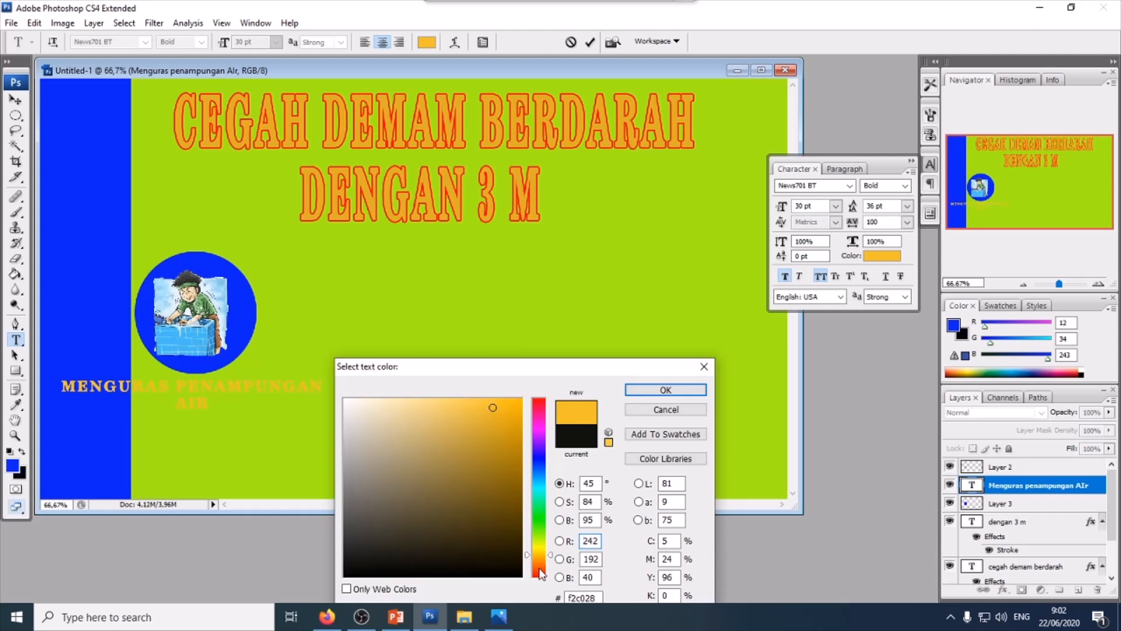
left_click(540, 576)
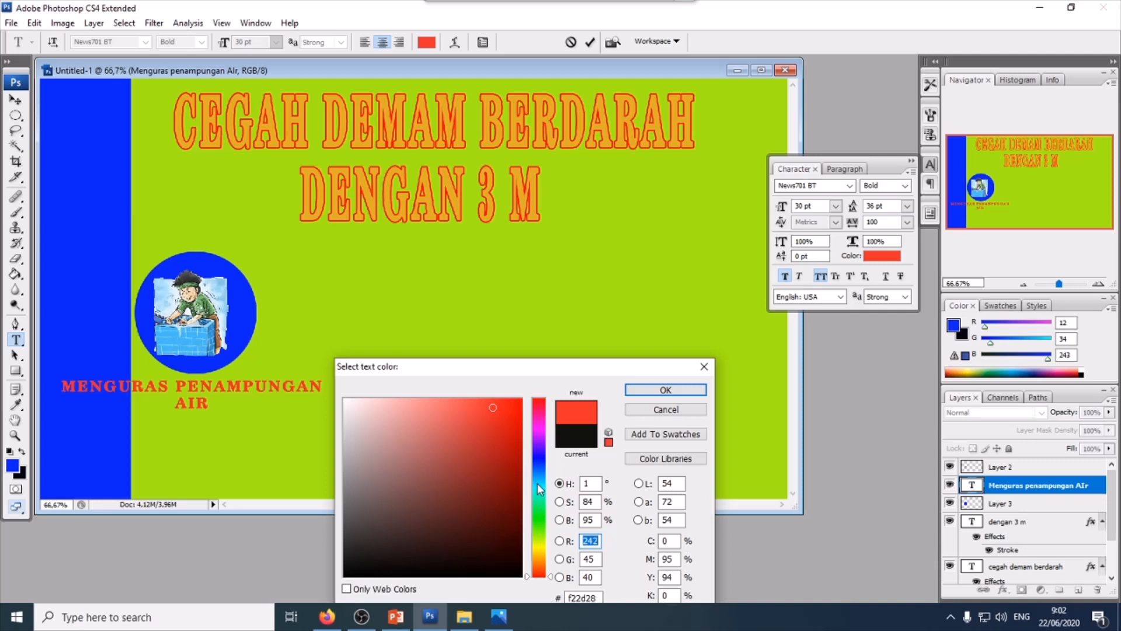
left_click(661, 391)
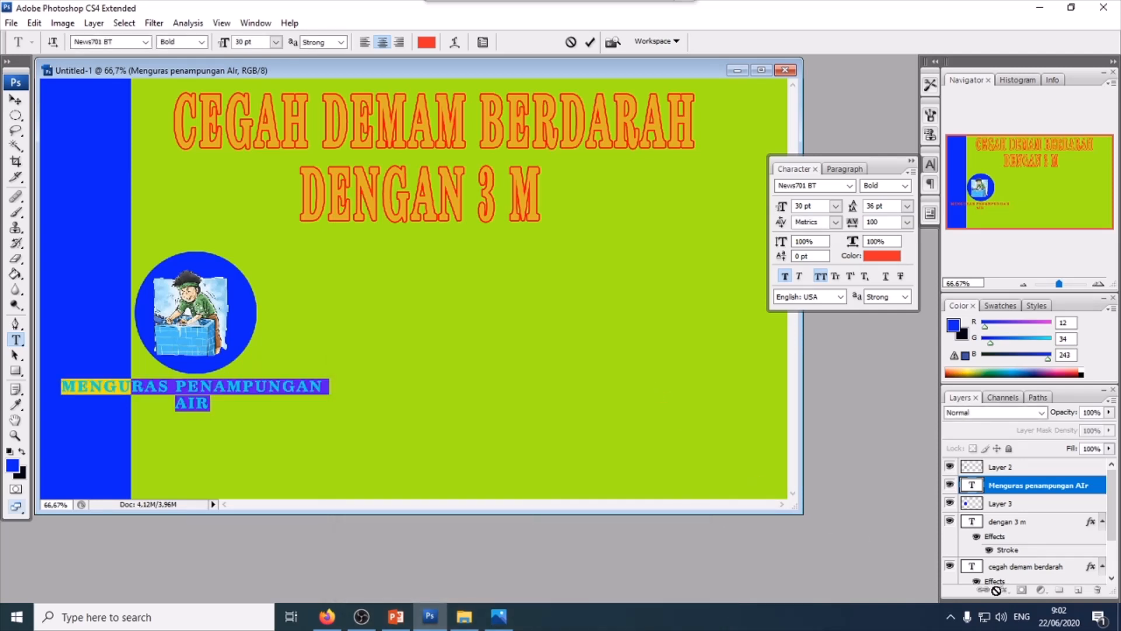
left_click(15, 100)
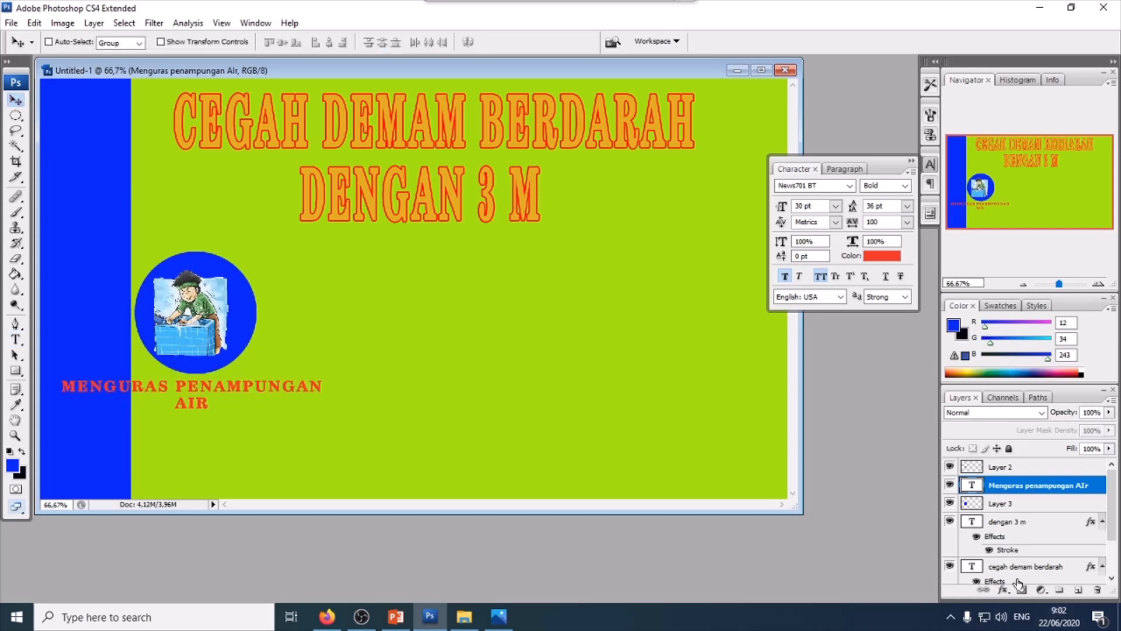
- Add an Outer Glow to the caption: Normal blend, near-white colour, opacity 100%, spread about 11%, size 10 px
left_click(1002, 591)
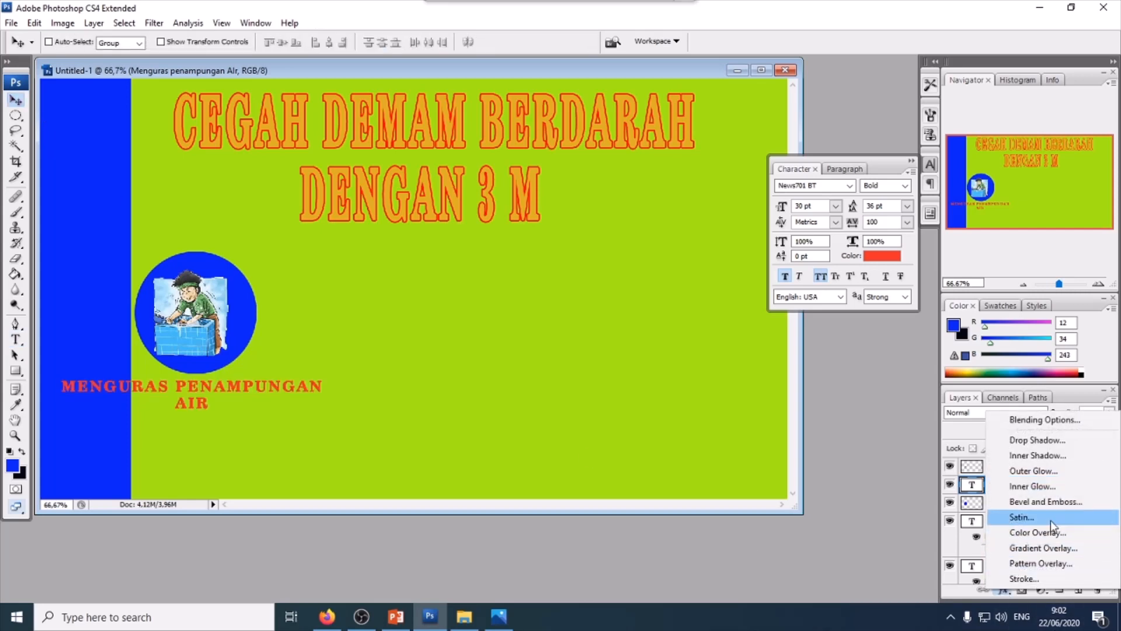
left_click(1033, 471)
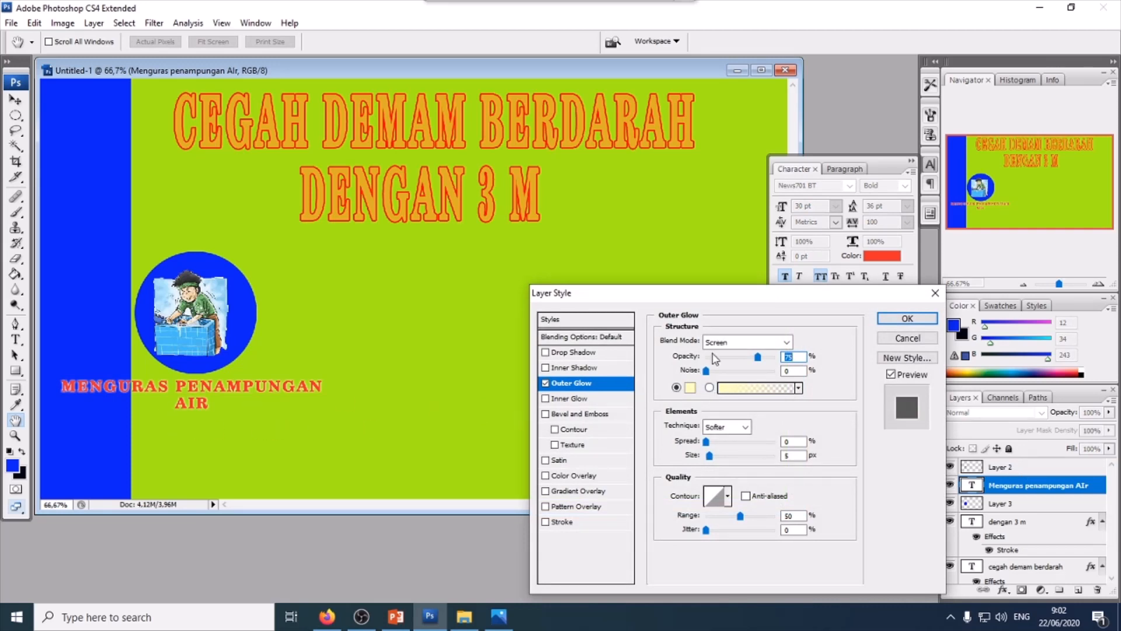
left_click(745, 342)
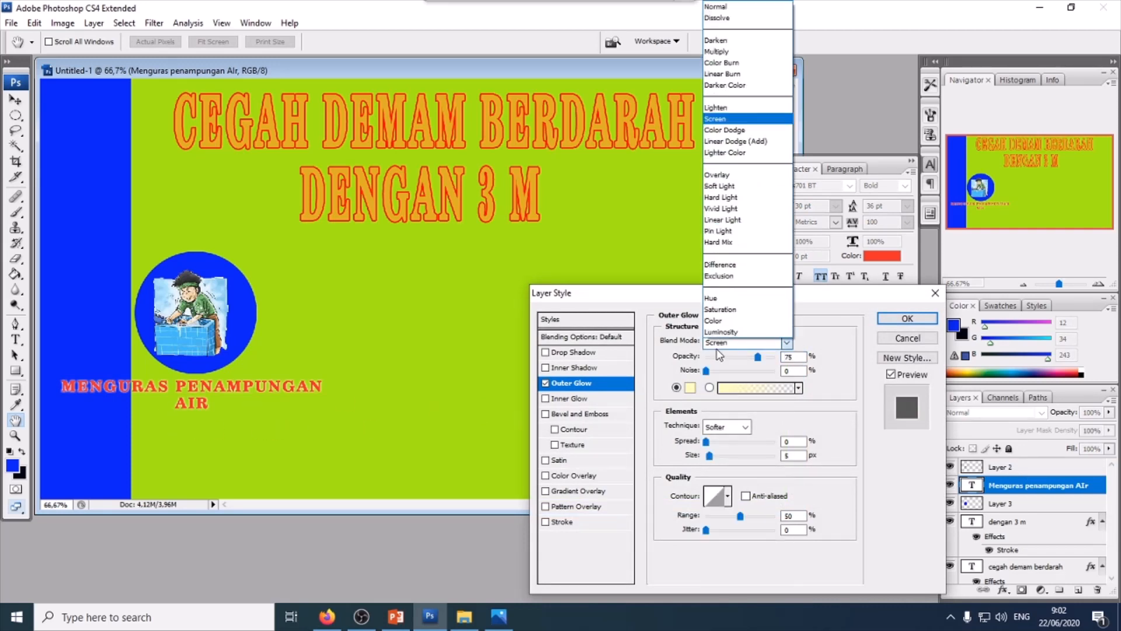
left_click(734, 18)
left_click(690, 389)
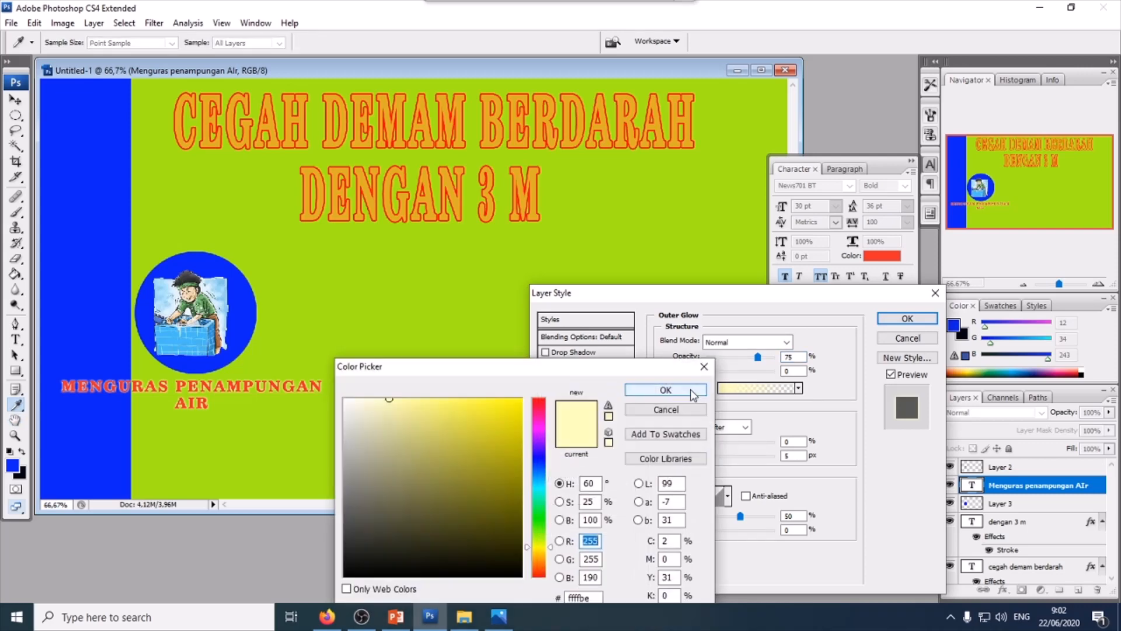
left_click(347, 403)
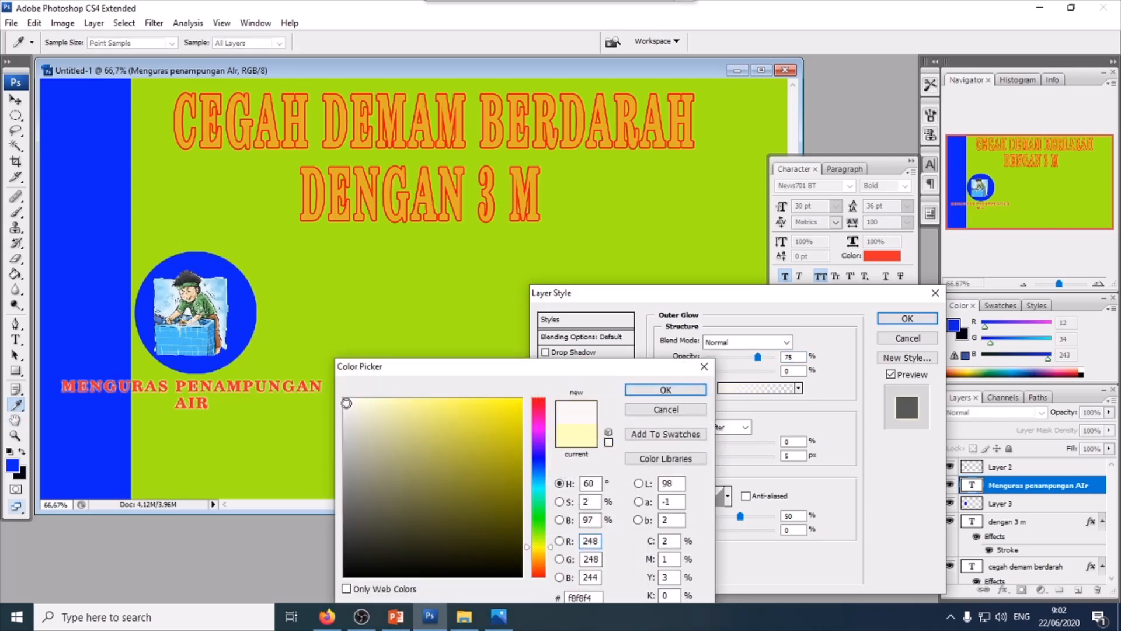
left_click(654, 390)
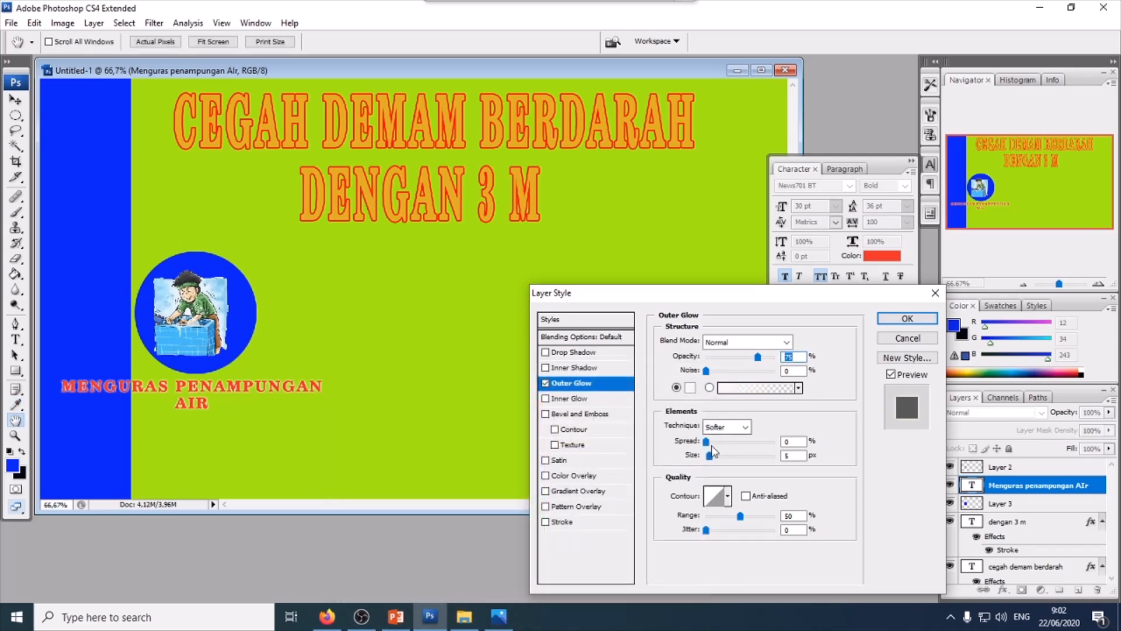
left_click_drag(758, 357, 777, 359)
left_click_drag(712, 456, 715, 447)
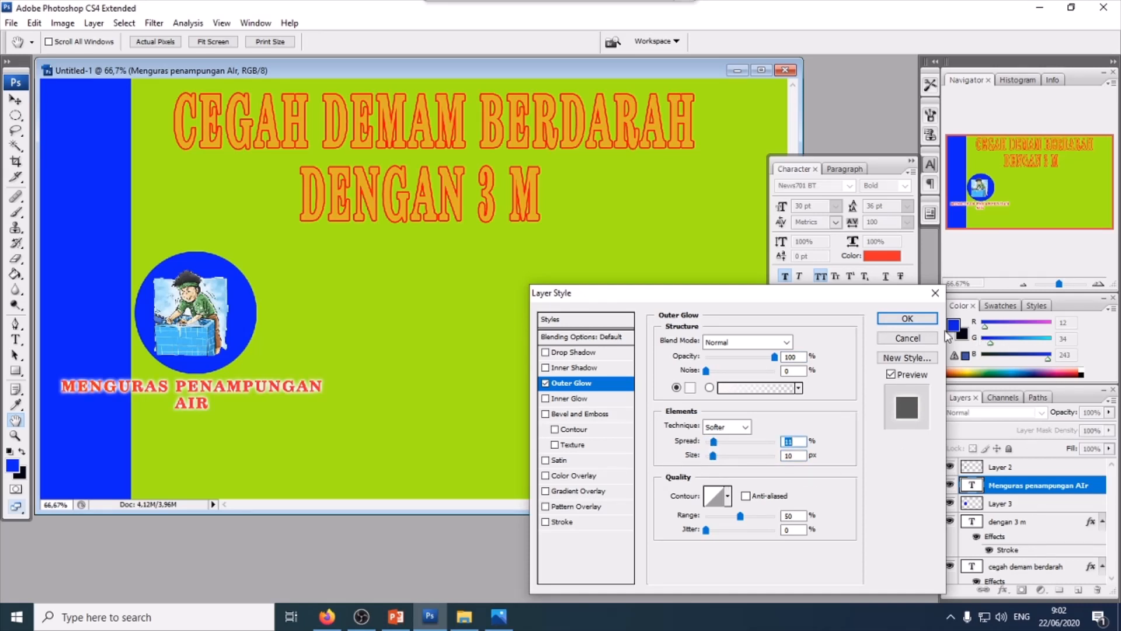
left_click(907, 318)
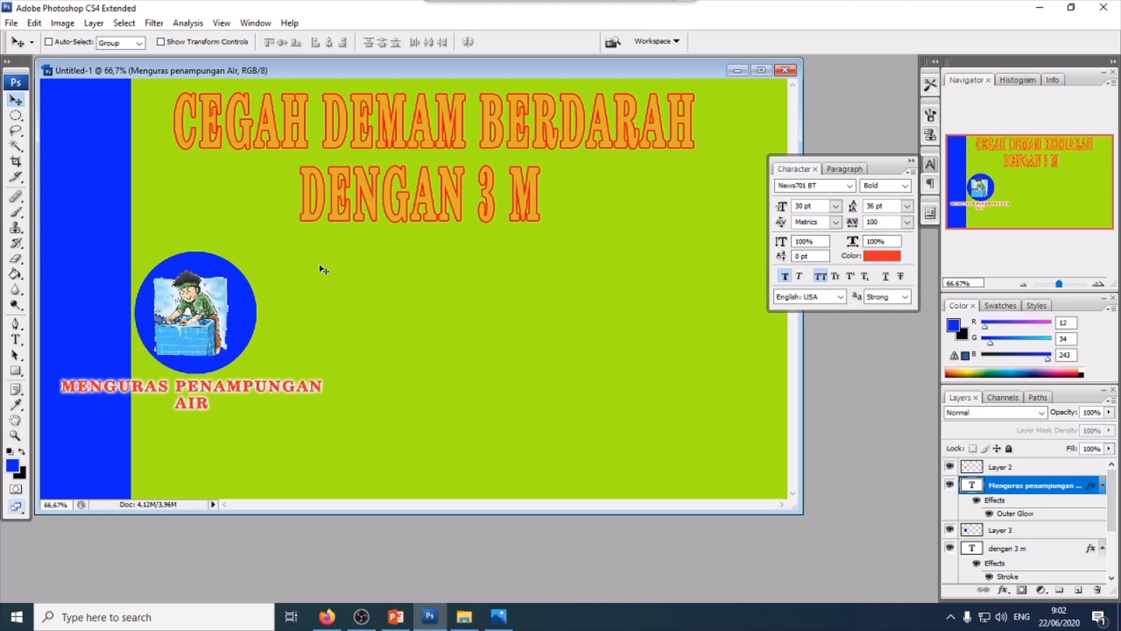
- Open the 92-0 image of the boy with a barrel from the poster folder in Photoshop
left_click(463, 617)
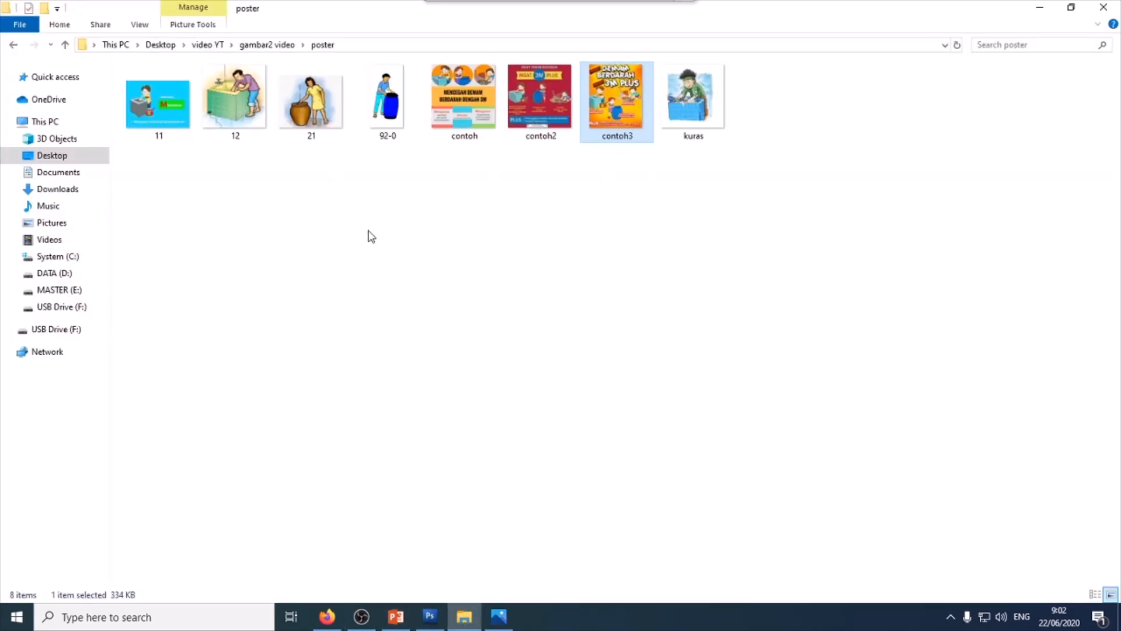
left_click_drag(387, 96, 453, 447)
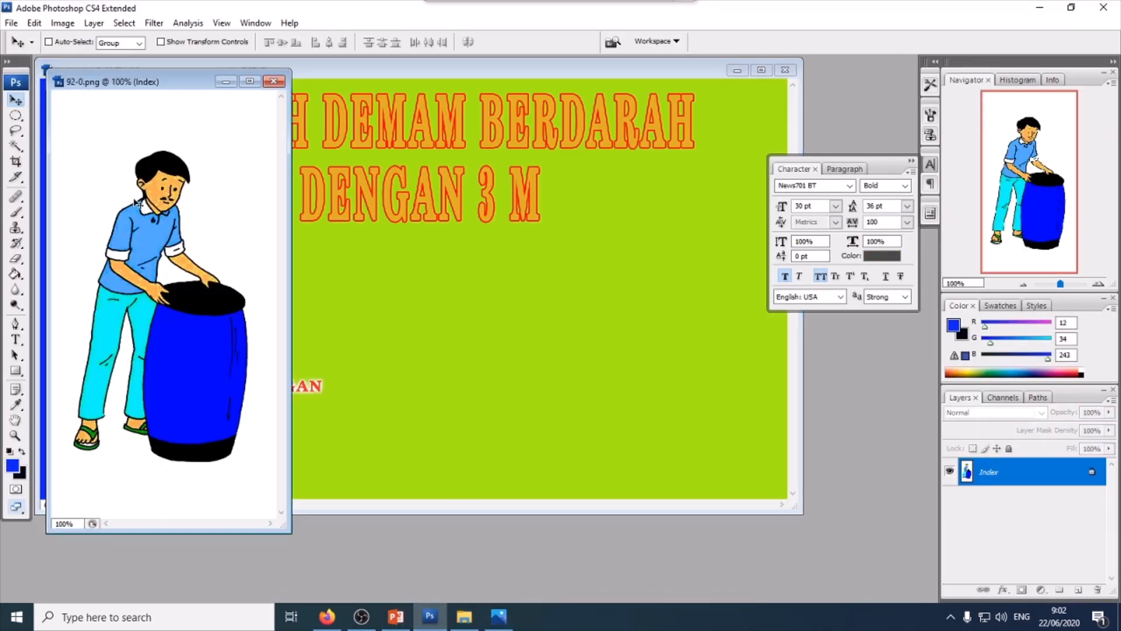
left_click_drag(180, 202, 387, 327)
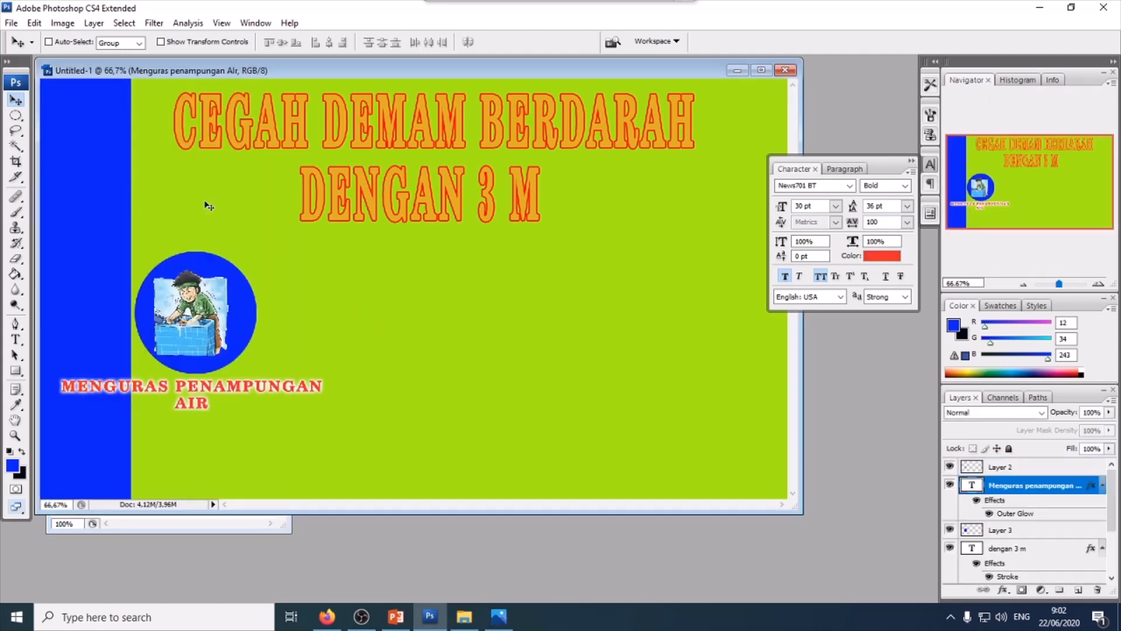
left_click(187, 523)
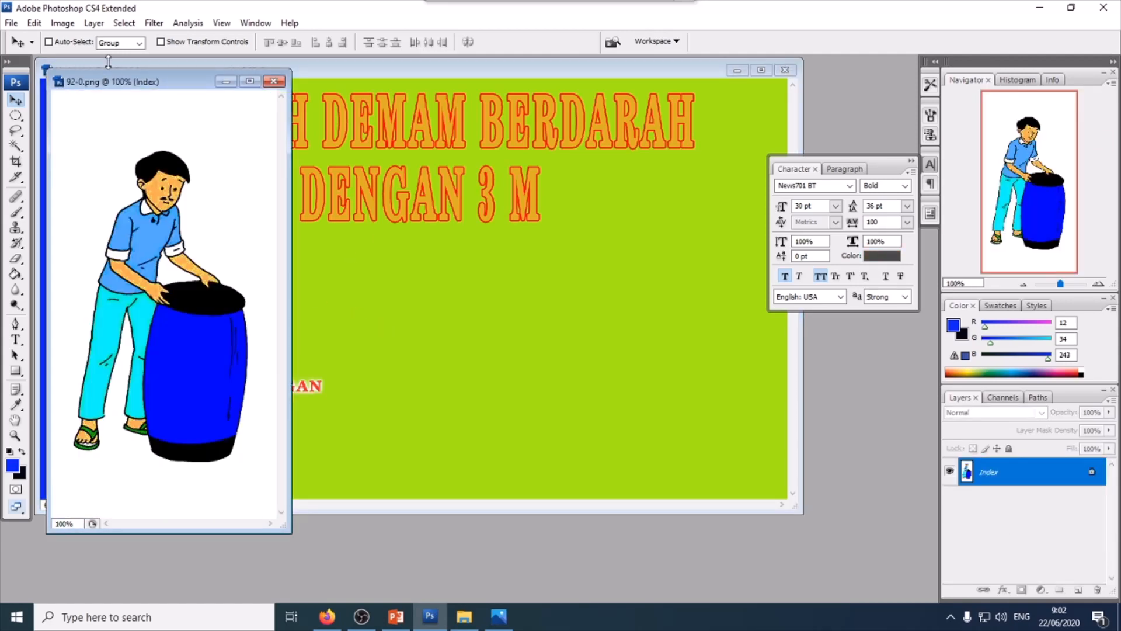
- Convert the 92-0 image to RGB Color mode
left_click(62, 23)
mouse_move(78, 47)
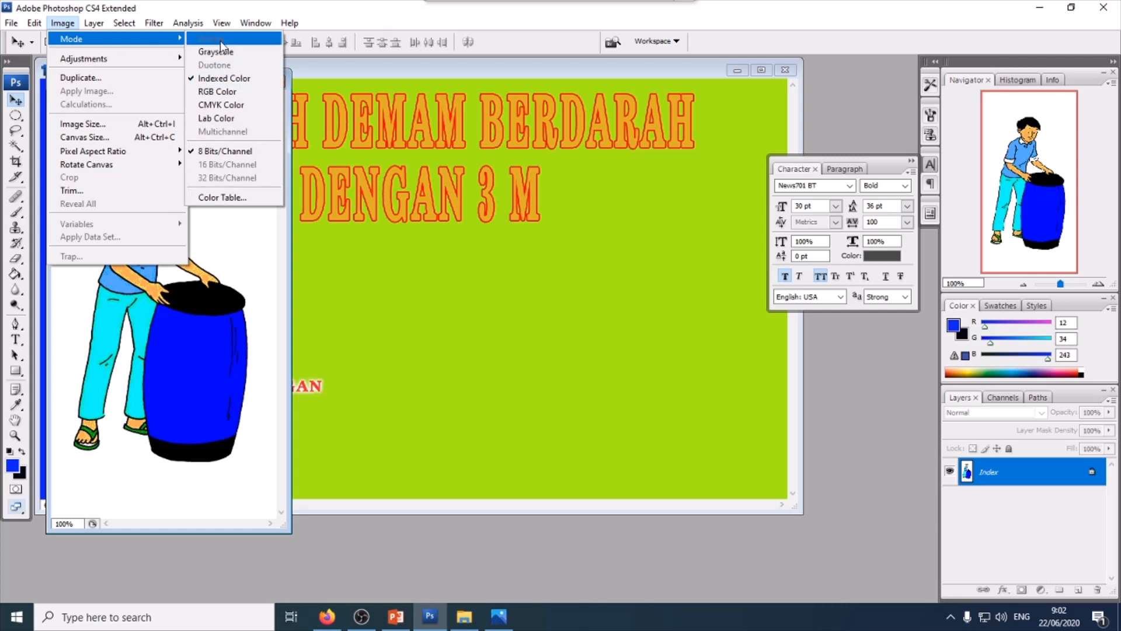
left_click(217, 92)
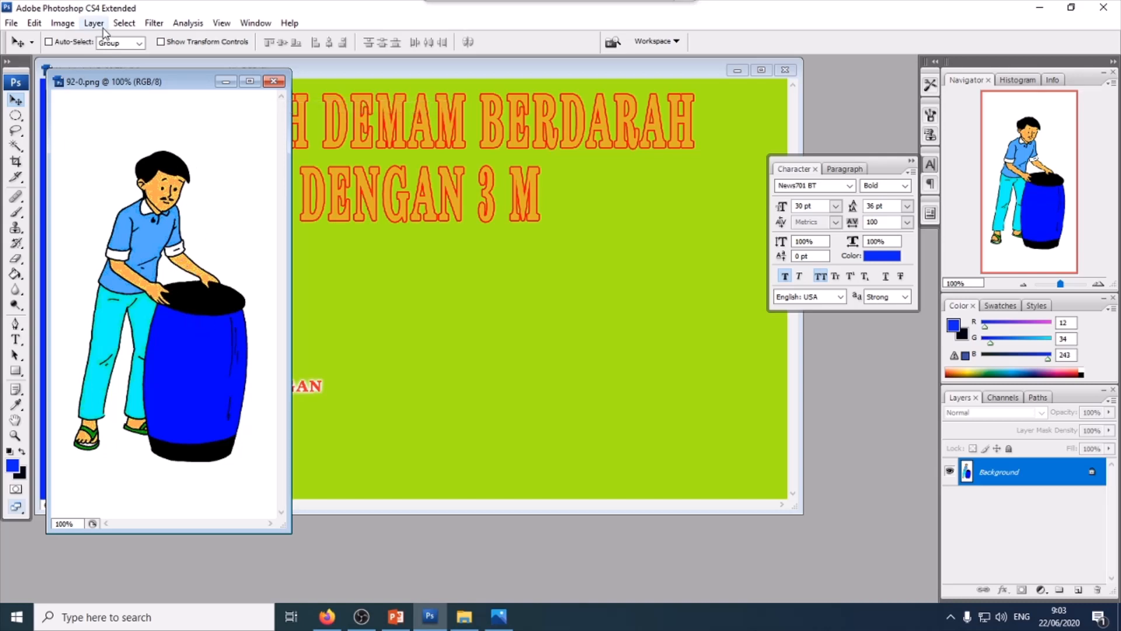
left_click(63, 23)
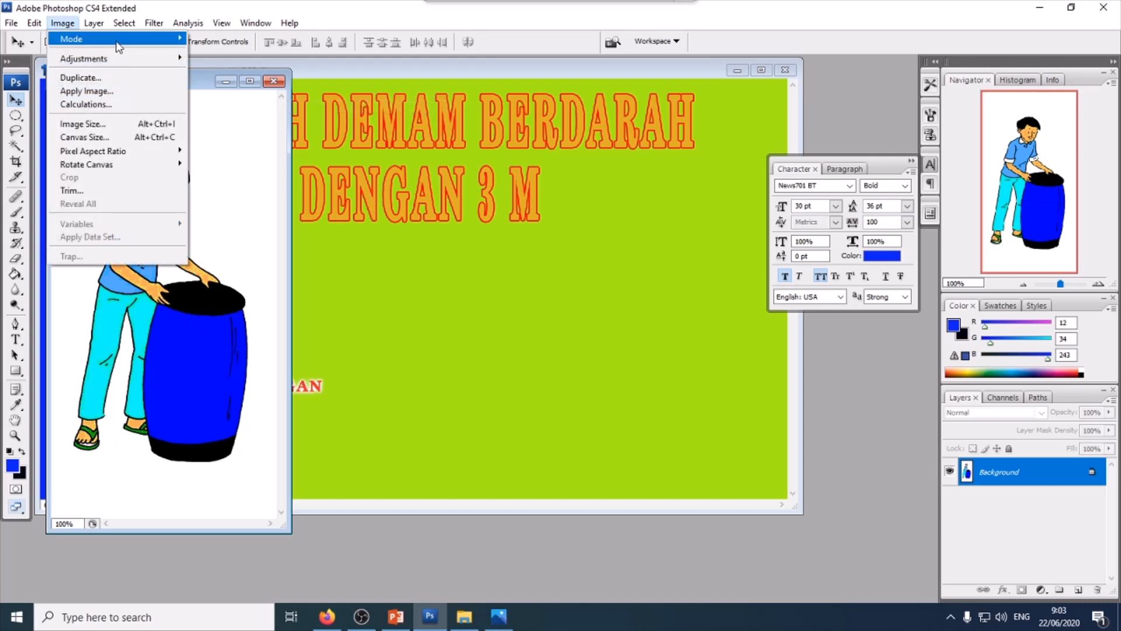
mouse_move(119, 38)
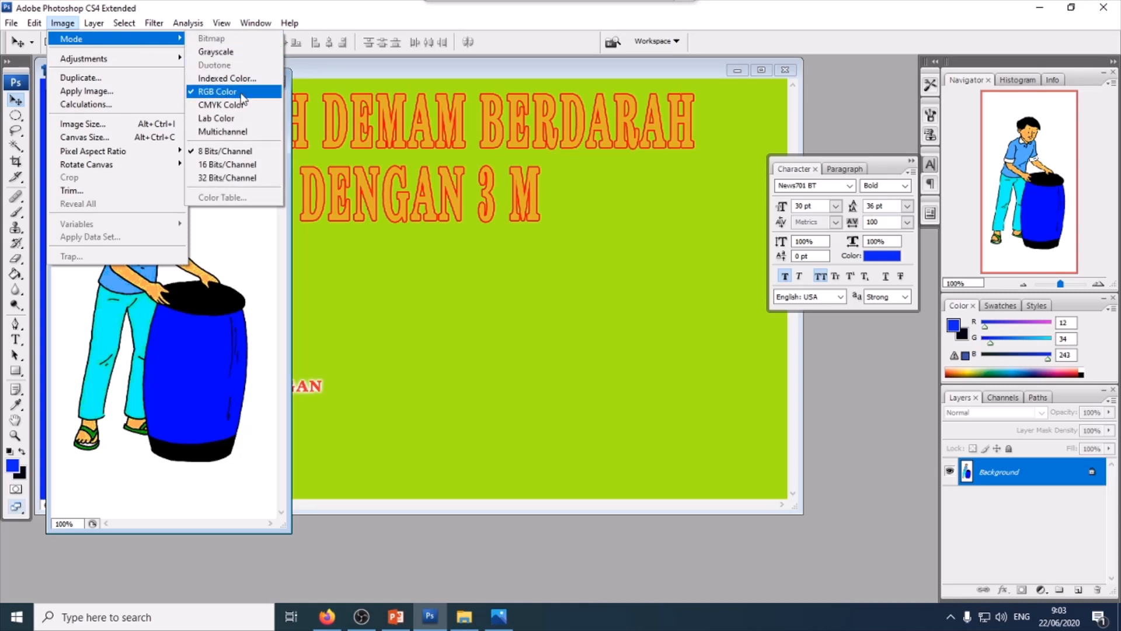
left_click(179, 254)
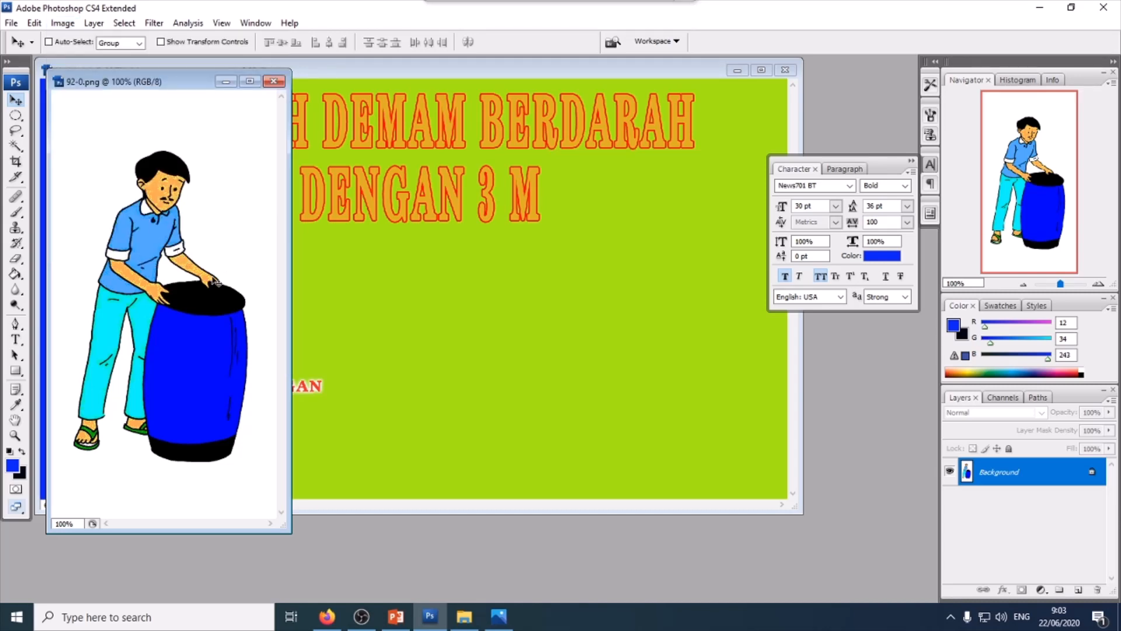
- Bring the barrel figure onto the banner and delete its white background with the Magic Wand
left_click_drag(216, 282, 435, 344)
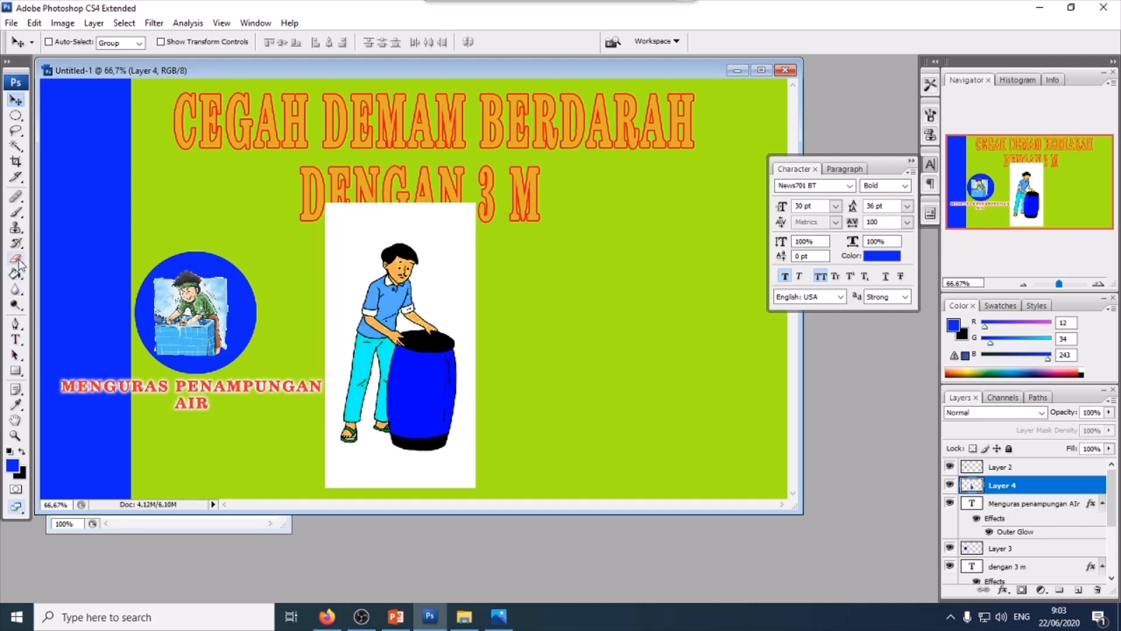
left_click(16, 145)
left_click(358, 237)
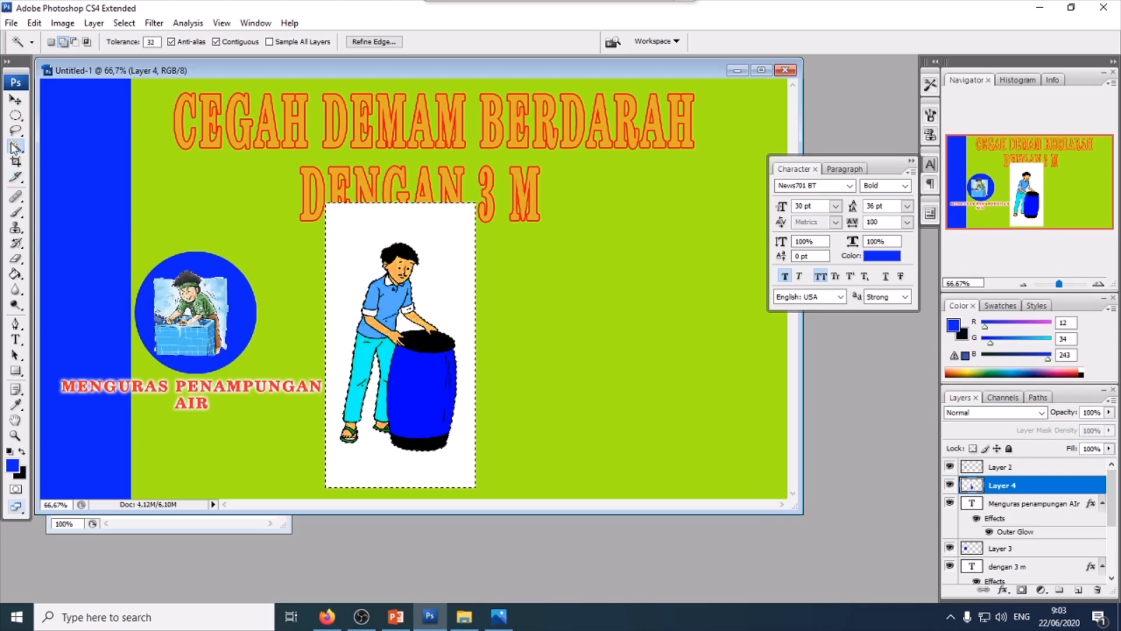
key("Delete")
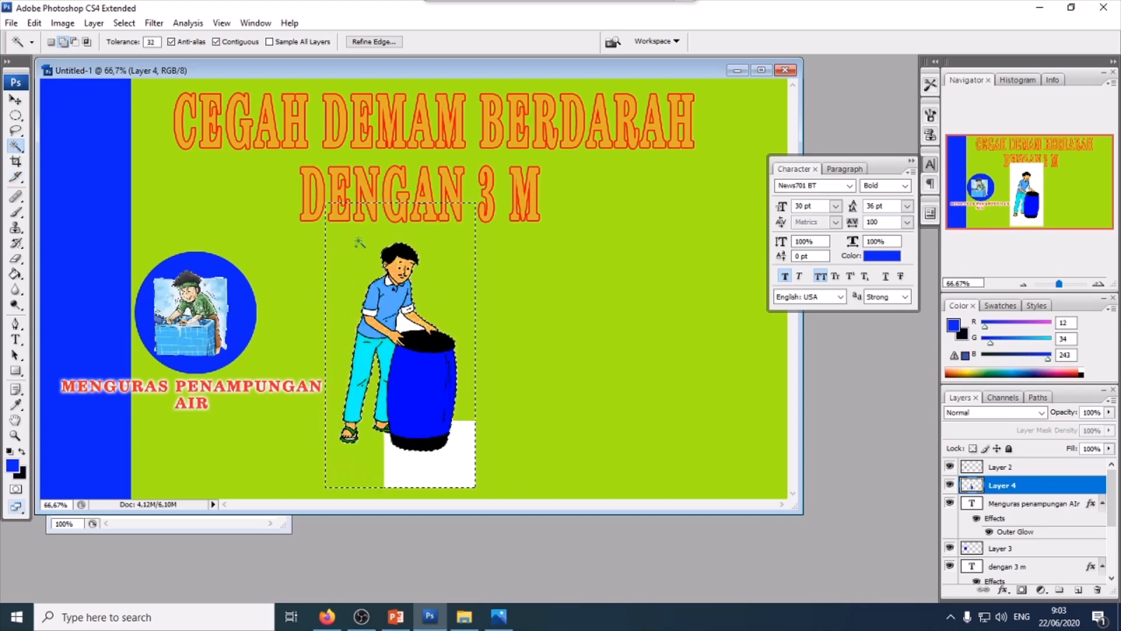
key("ctrl+d")
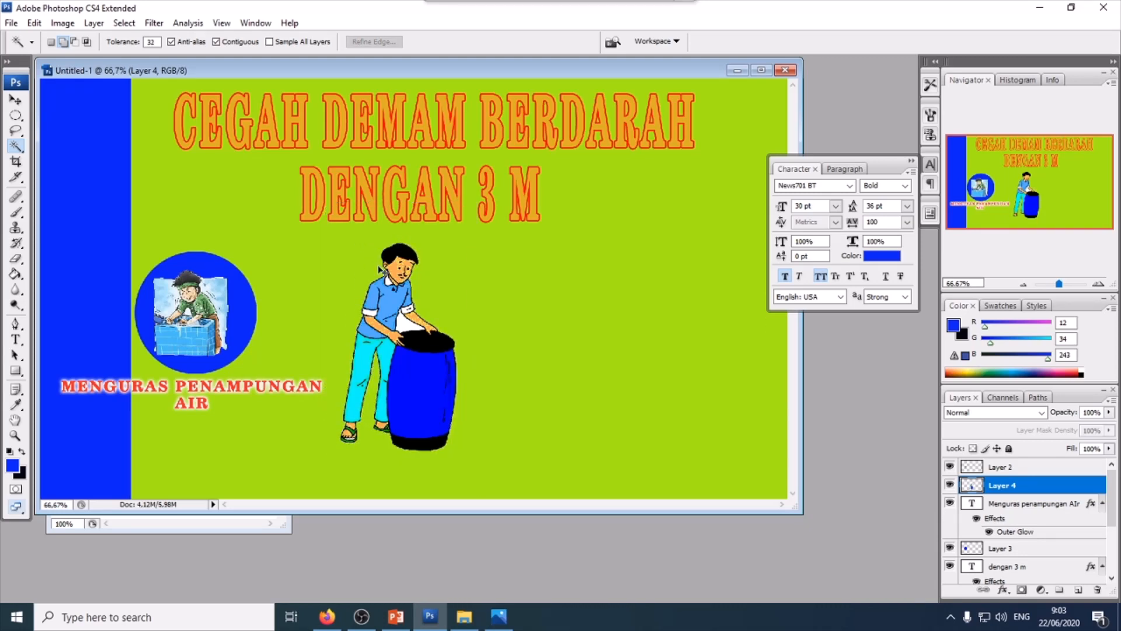
- Scale the barrel figure down to roughly circle size with Free Transform
key("ctrl+t")
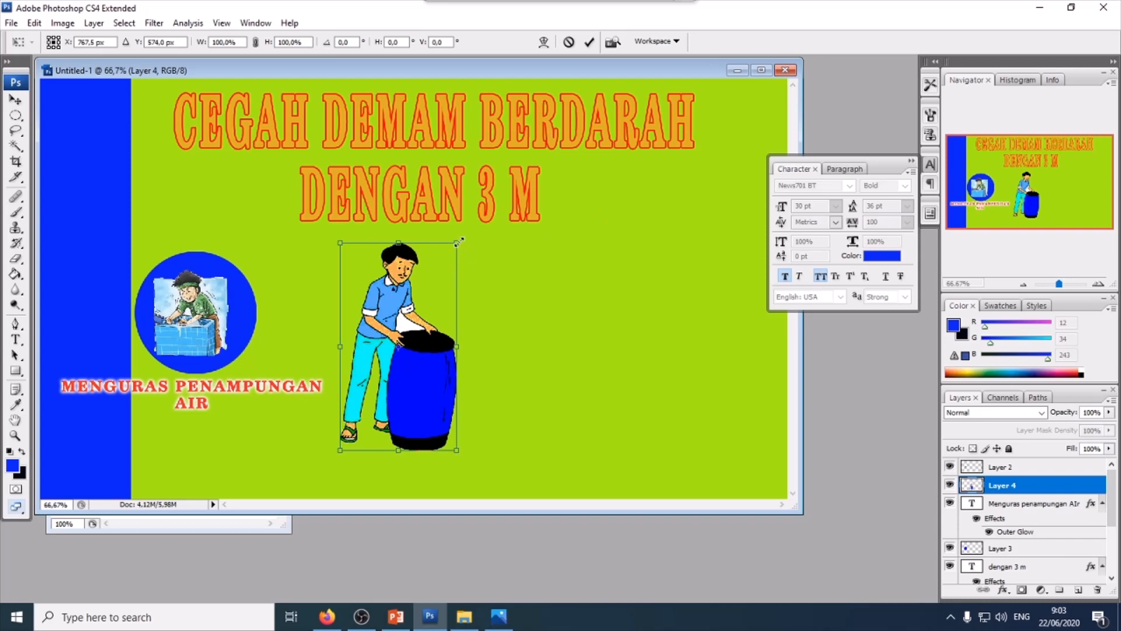
left_click_drag(456, 242, 426, 332)
key("Return")
- Move the barrel figure up and to the right, beside the first circled illustration
key("w")
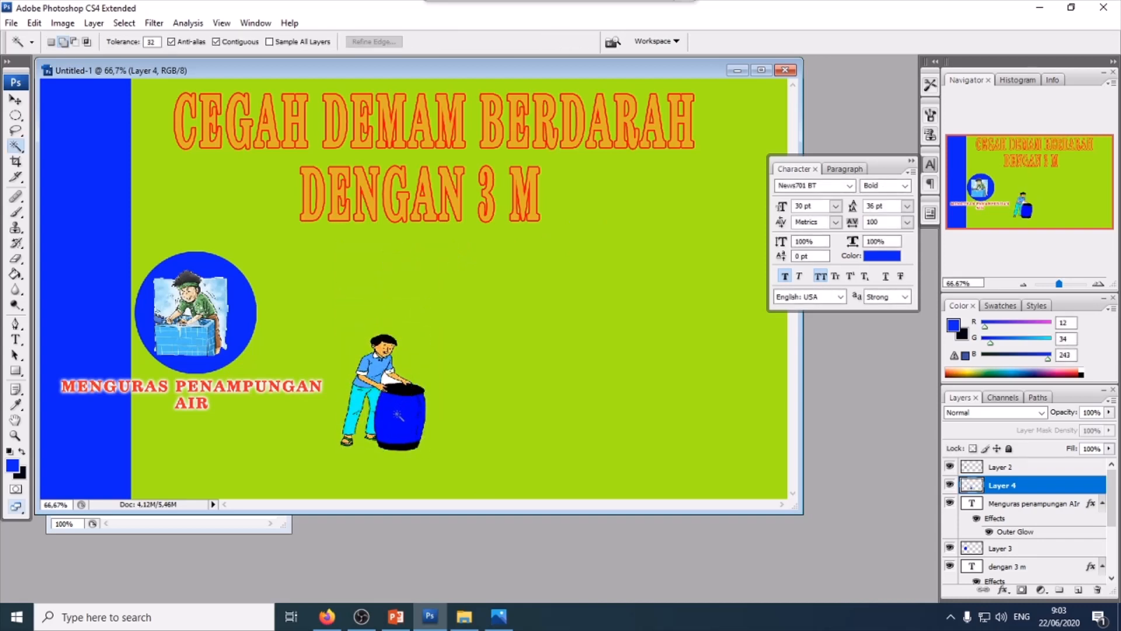
left_click(402, 415)
key("ctrl+d")
left_click(16, 100)
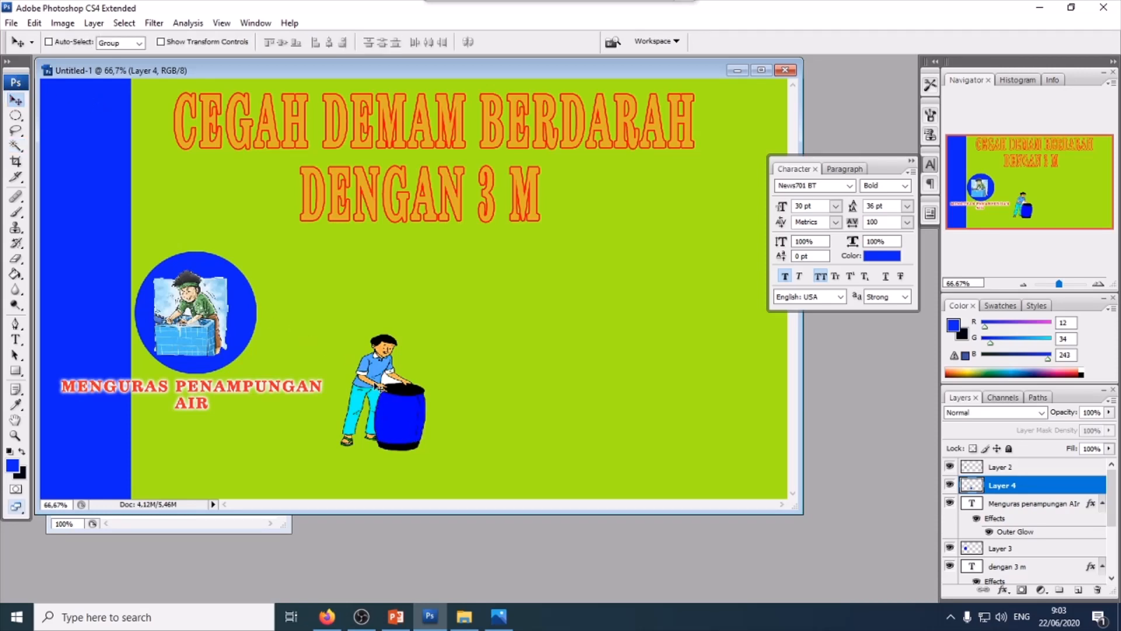
left_click_drag(376, 385, 414, 316)
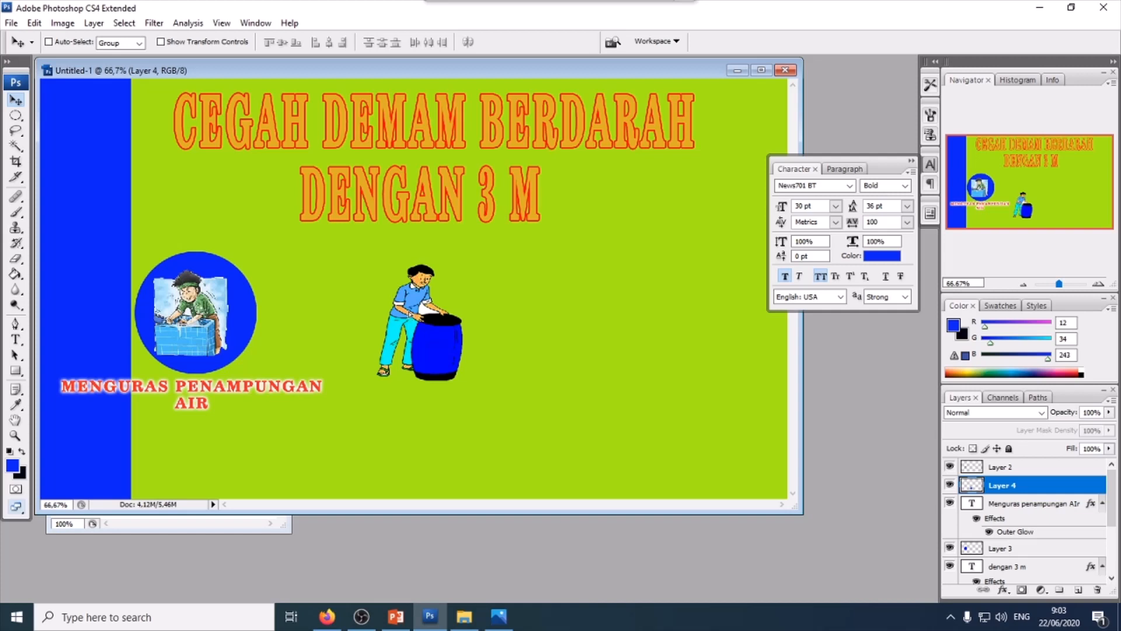
- Duplicate the blue circle layer and move the copy behind the barrel figure
left_click(1029, 552)
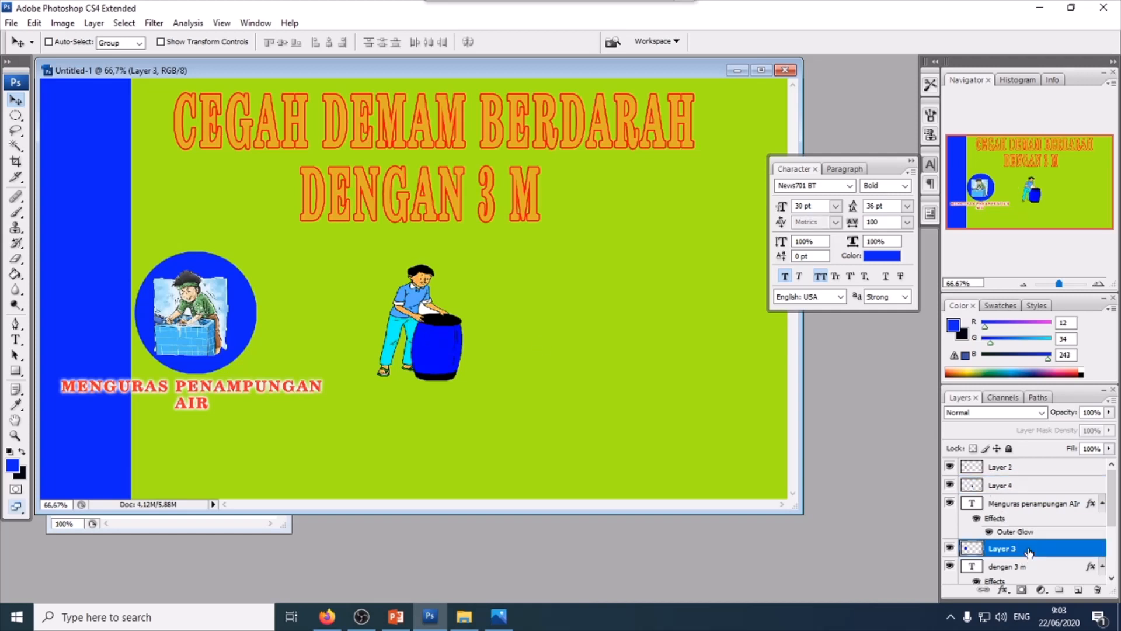
key("ctrl+j")
left_click_drag(242, 291, 458, 318)
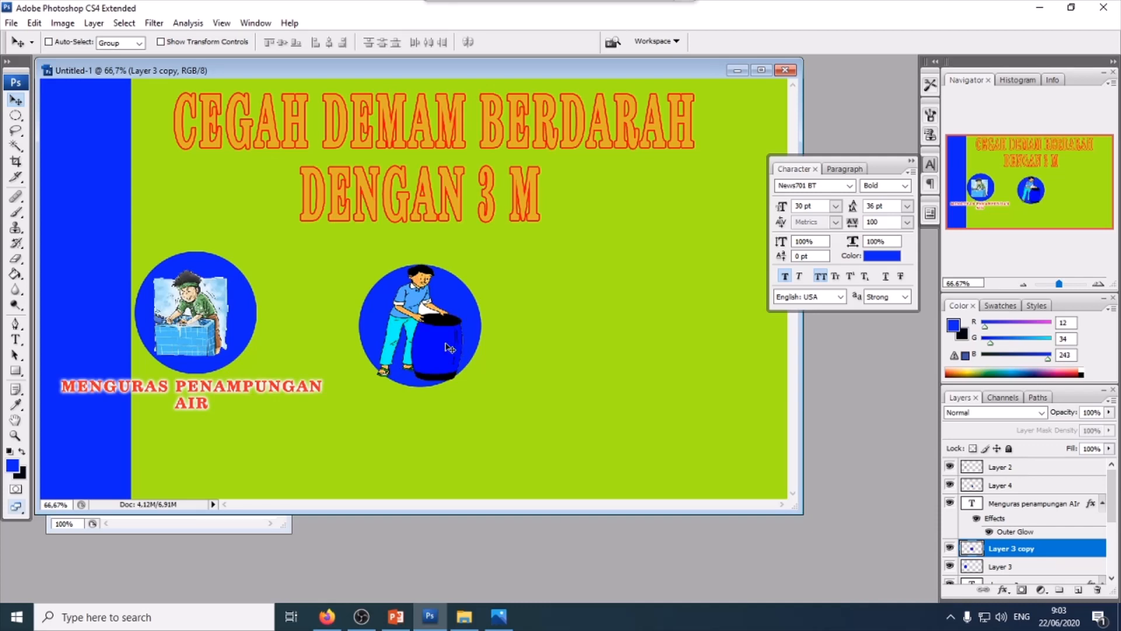
- Fill the duplicated circle with magenta (f30cdb) using the Paint Bucket
left_click(13, 466)
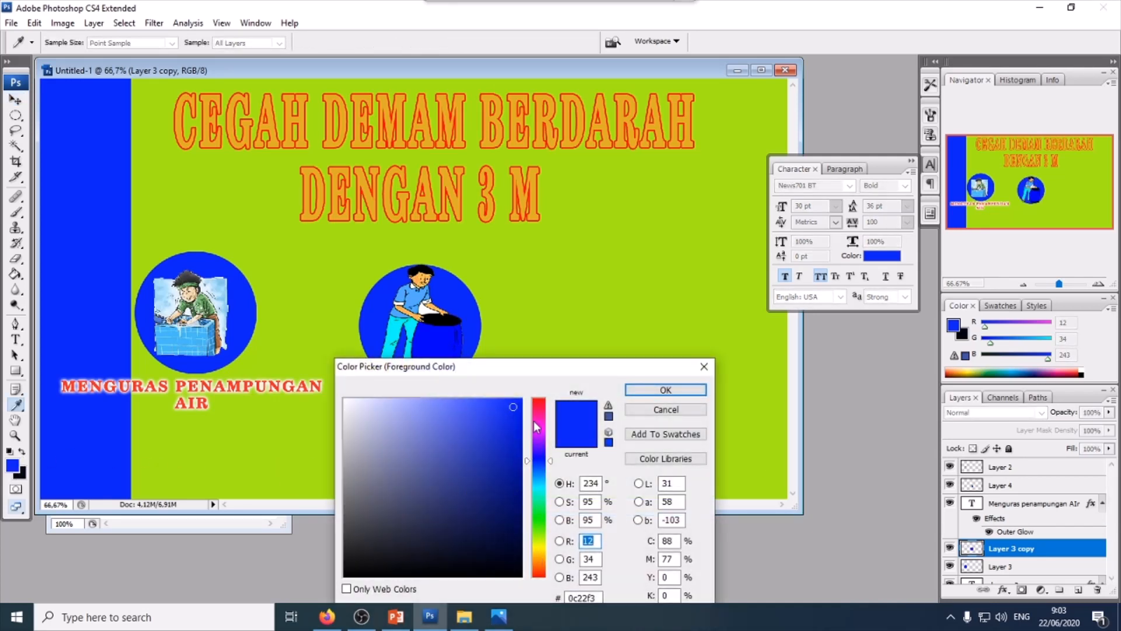
left_click(536, 490)
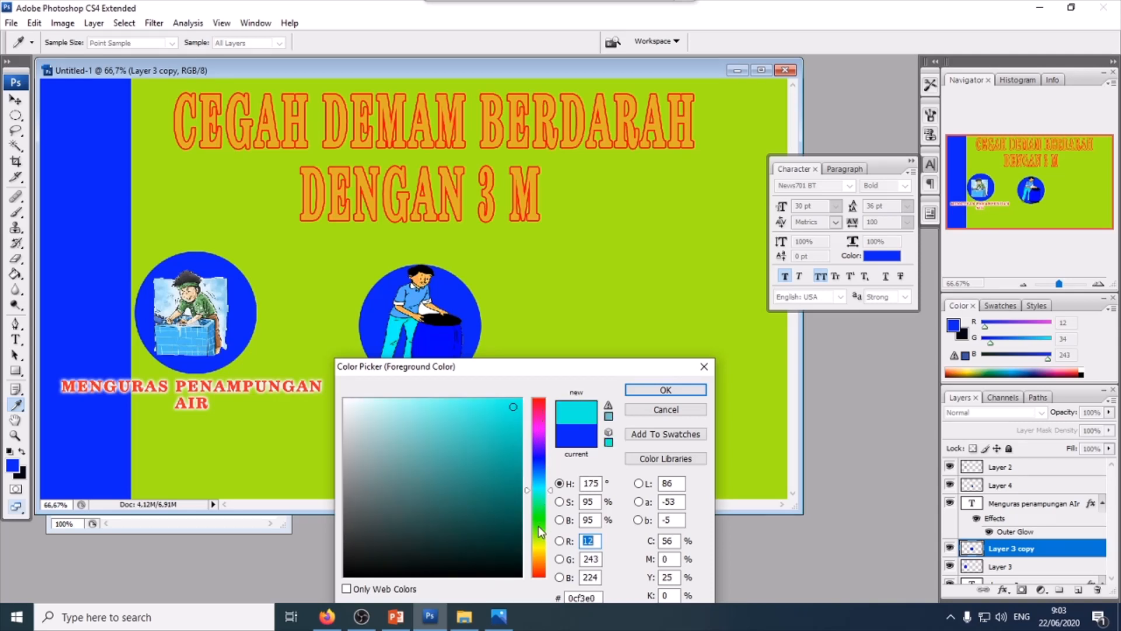
left_click(538, 518)
left_click(541, 426)
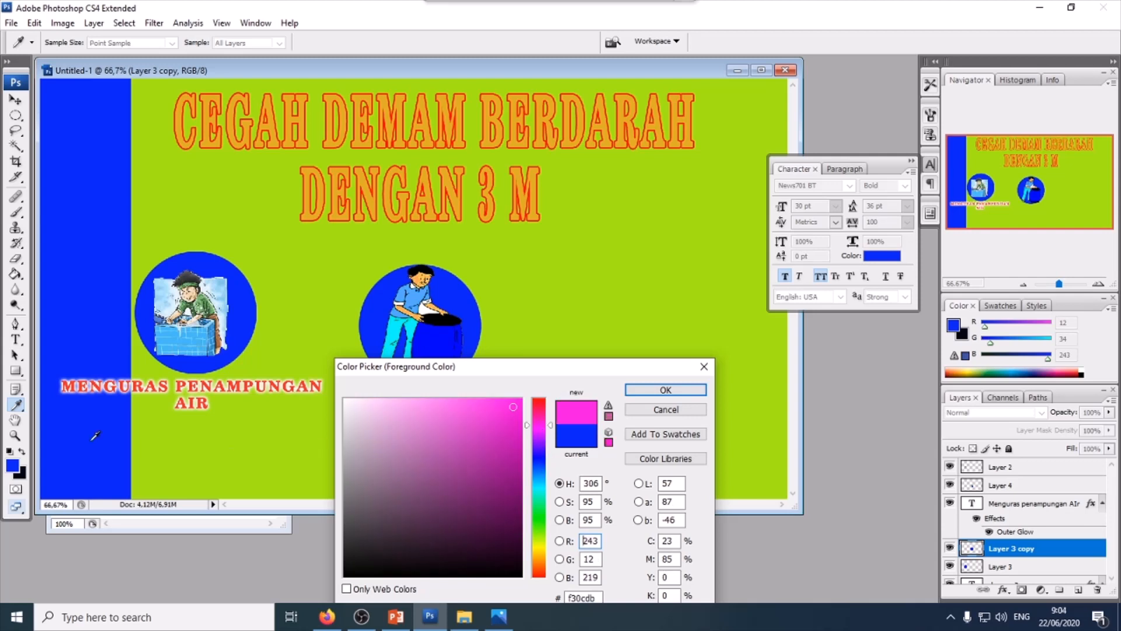
left_click(644, 391)
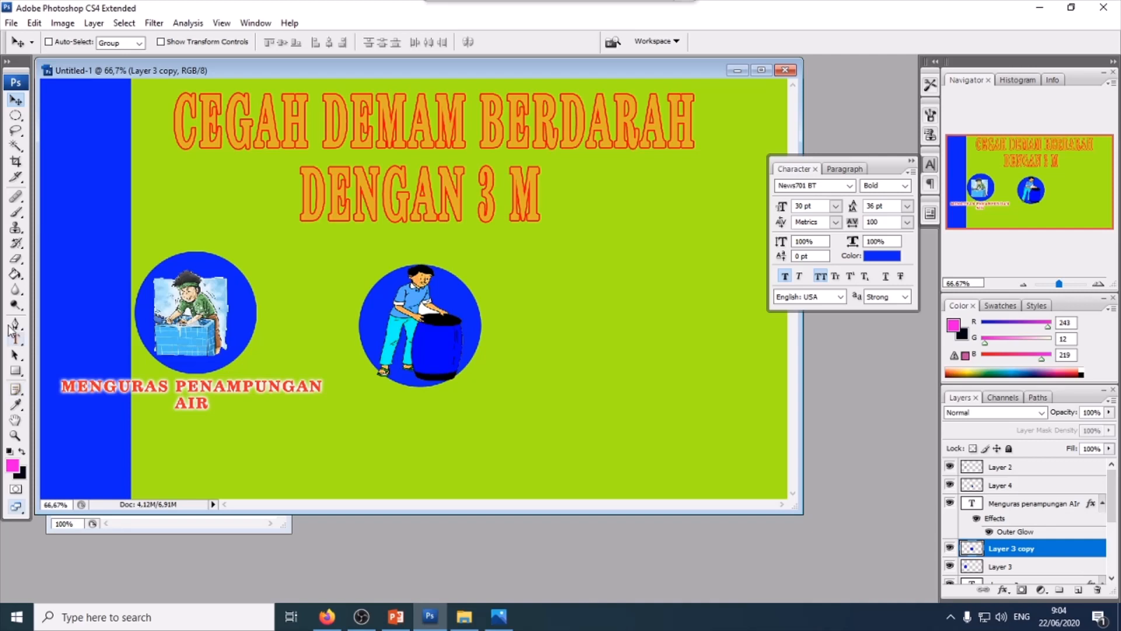
left_click(15, 273)
left_click(365, 305)
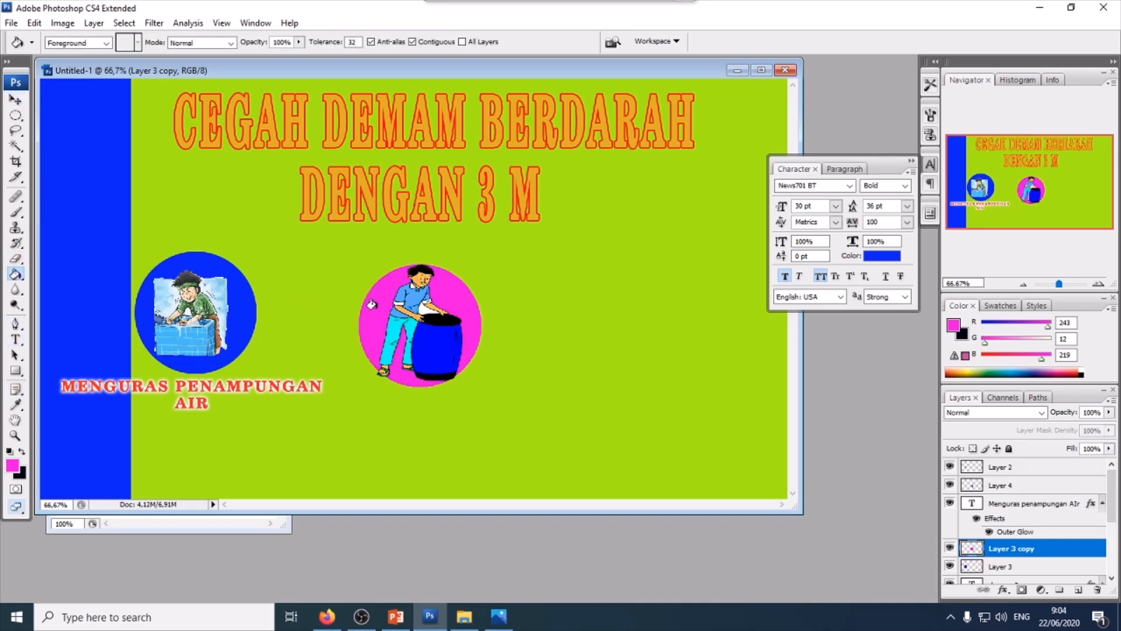
- Duplicate the 'Menguras penampungan air' caption and move the copy beneath the magenta circle
left_click(17, 100)
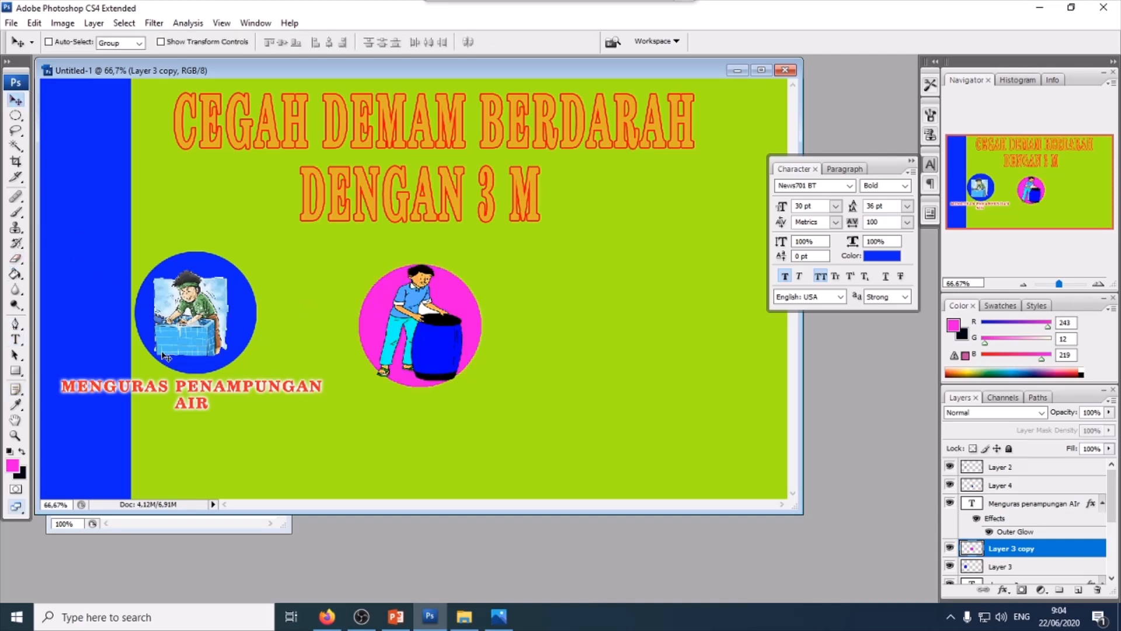
left_click(1036, 512)
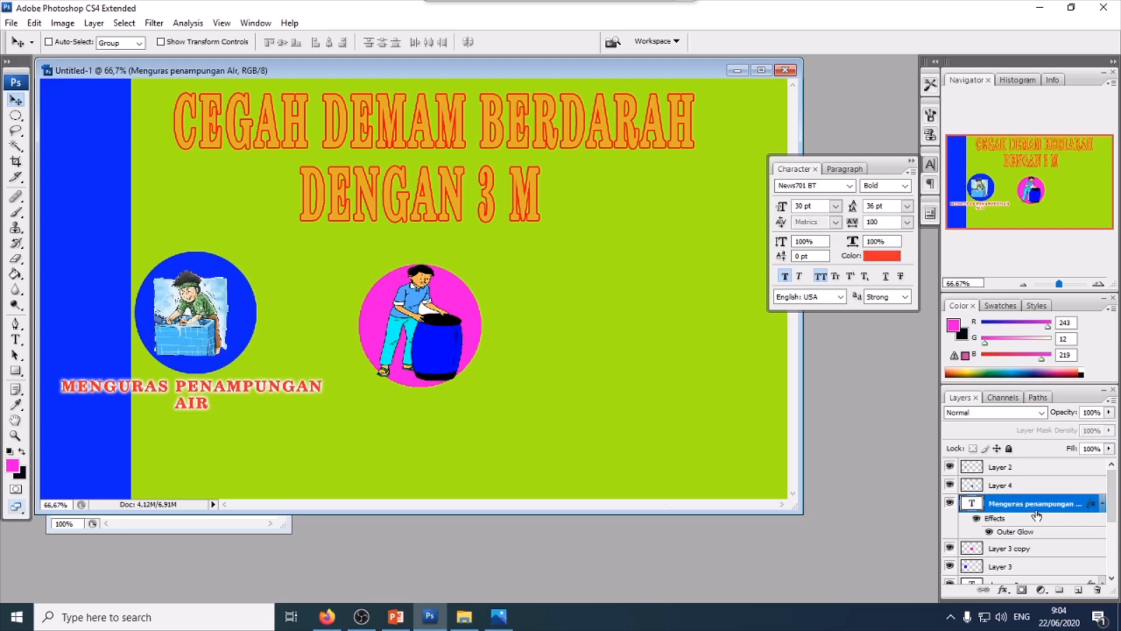
key("ctrl+j")
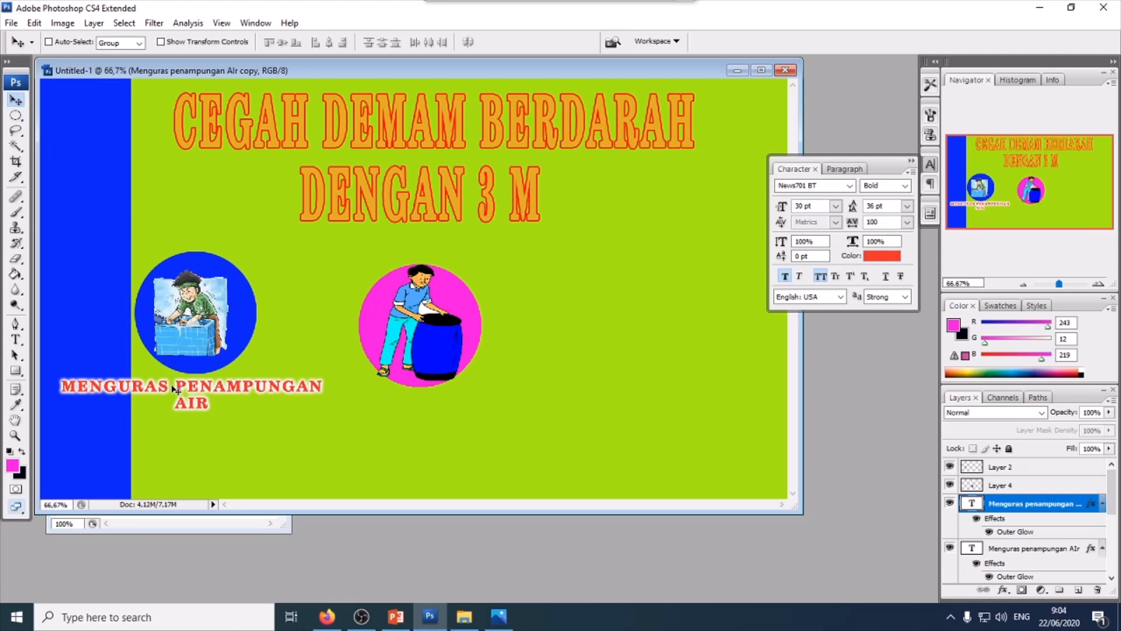
left_click_drag(175, 388, 417, 426)
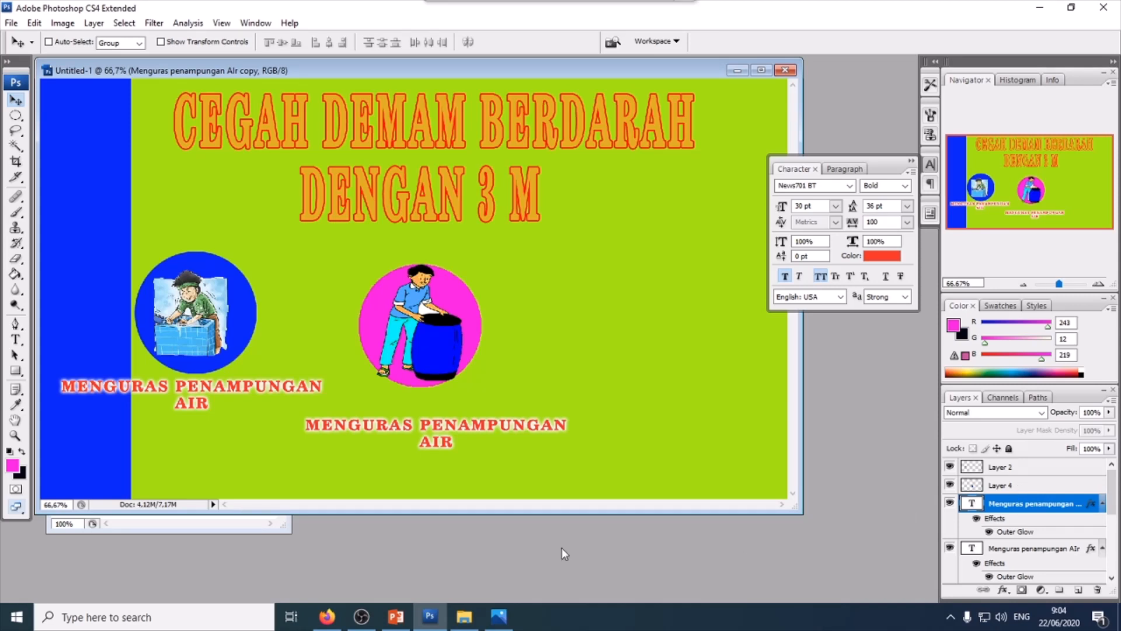
- Edit the copied caption to read 'MENUTUP PENAMPUNGAN AIR'
left_click(16, 340)
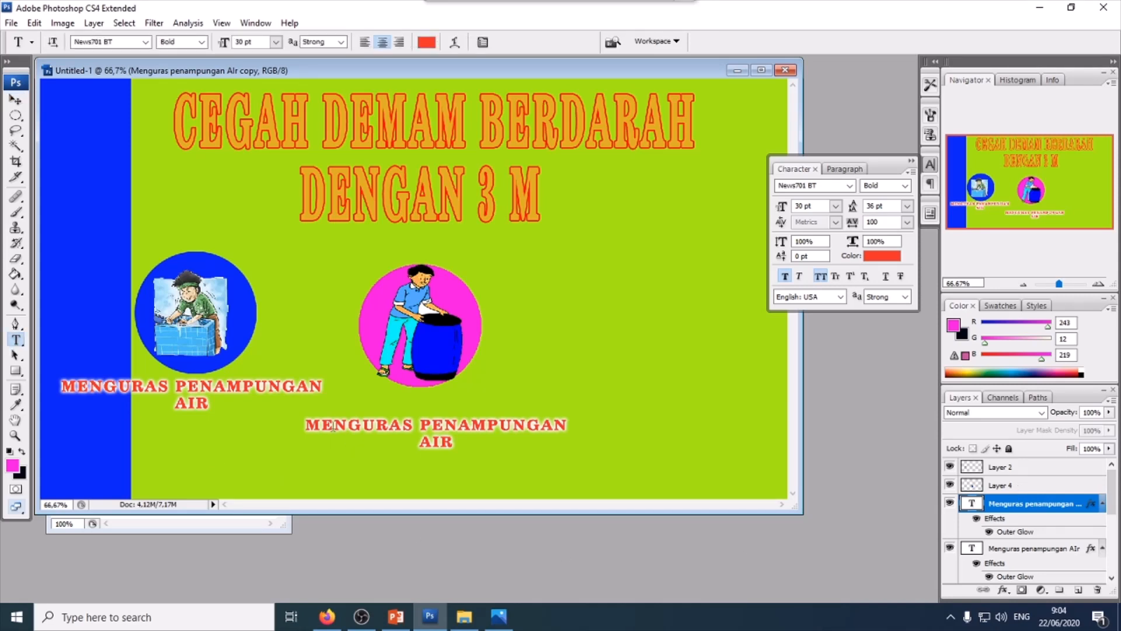
left_click_drag(348, 425, 415, 425)
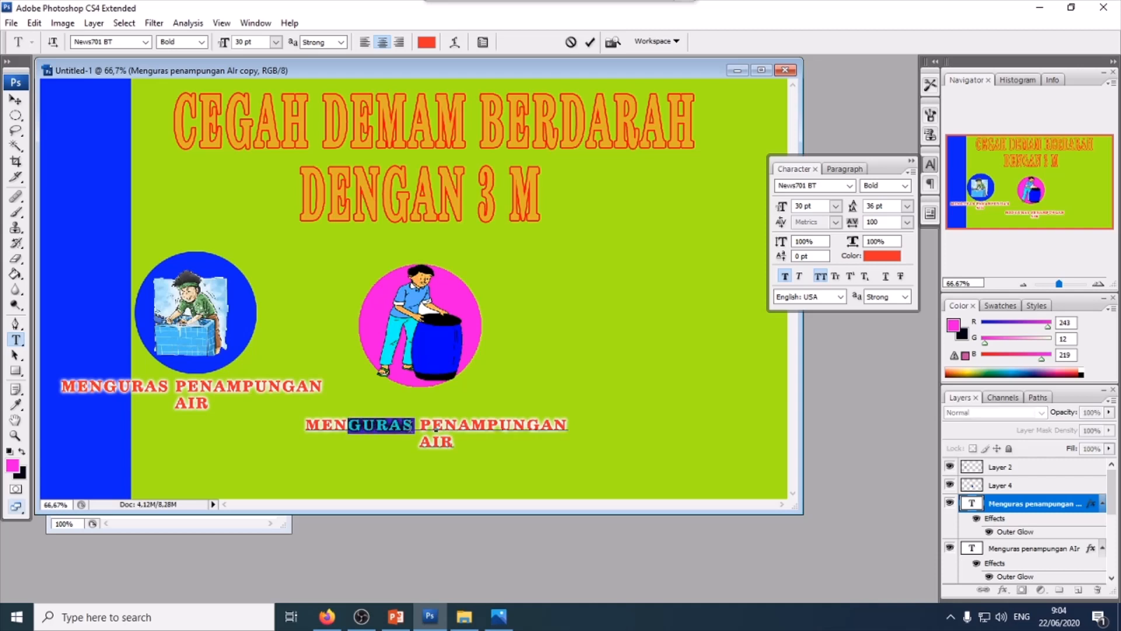
type("UTUP")
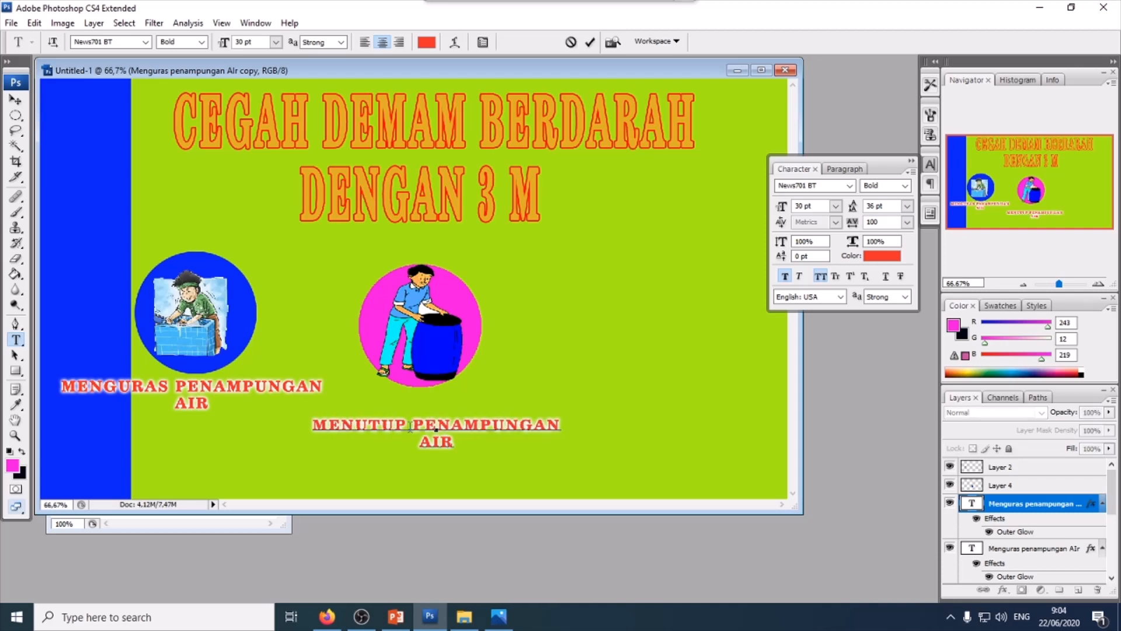
left_click(17, 100)
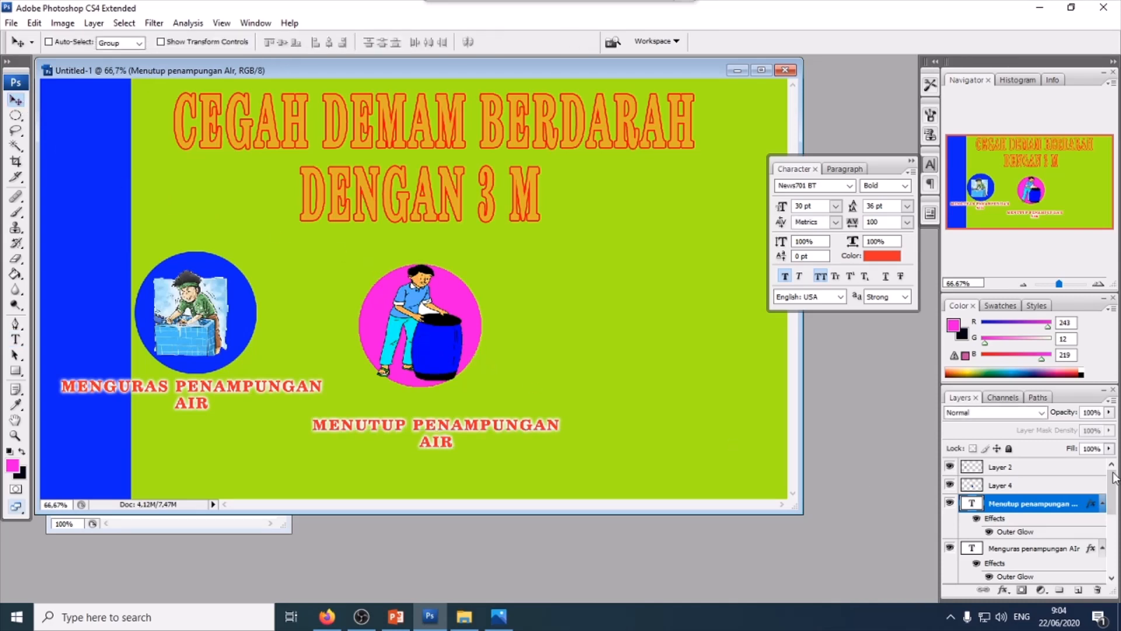
- Select the figure, captions and magenta circle layers together and shift them slightly down and right
left_click(1039, 485)
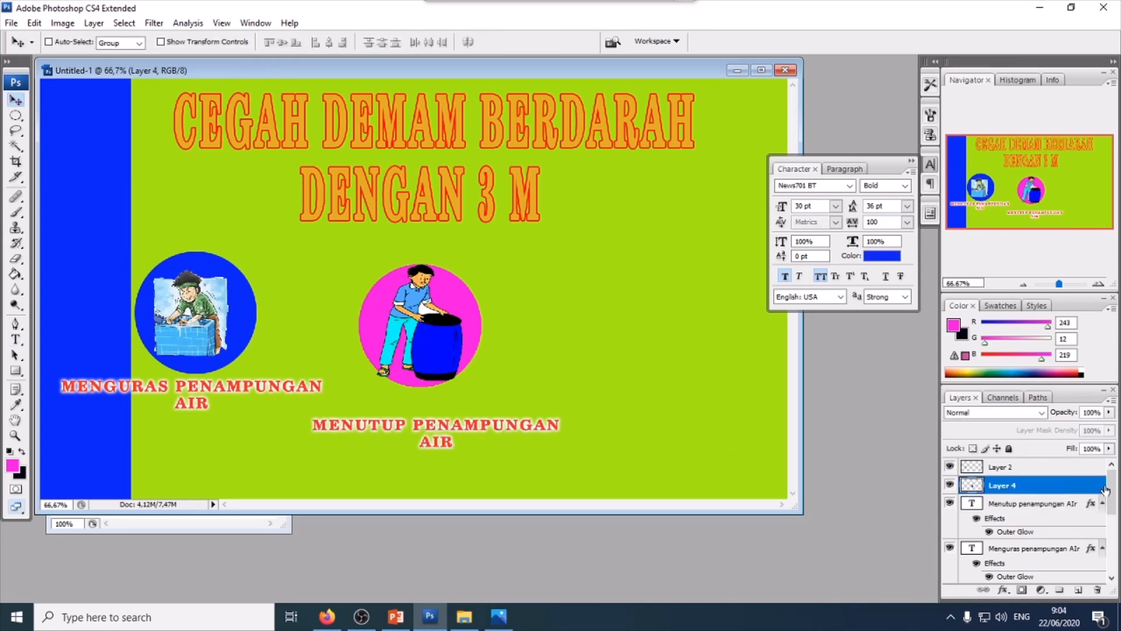
scroll(1105, 491, "down", 3)
left_click(1034, 506, "shift")
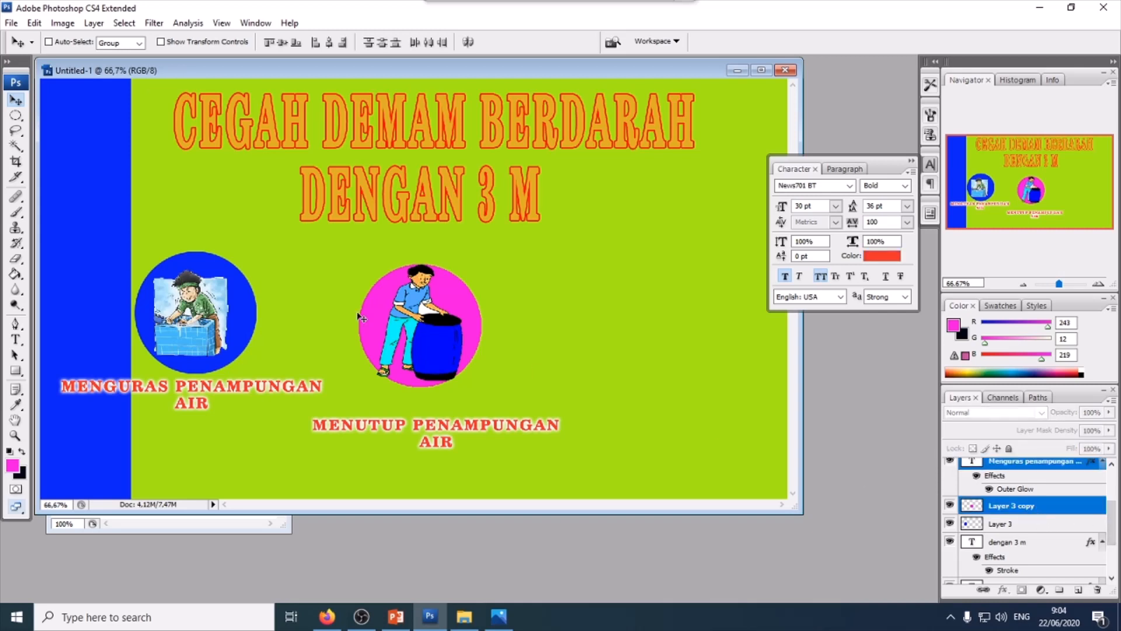
left_click_drag(398, 324, 420, 337)
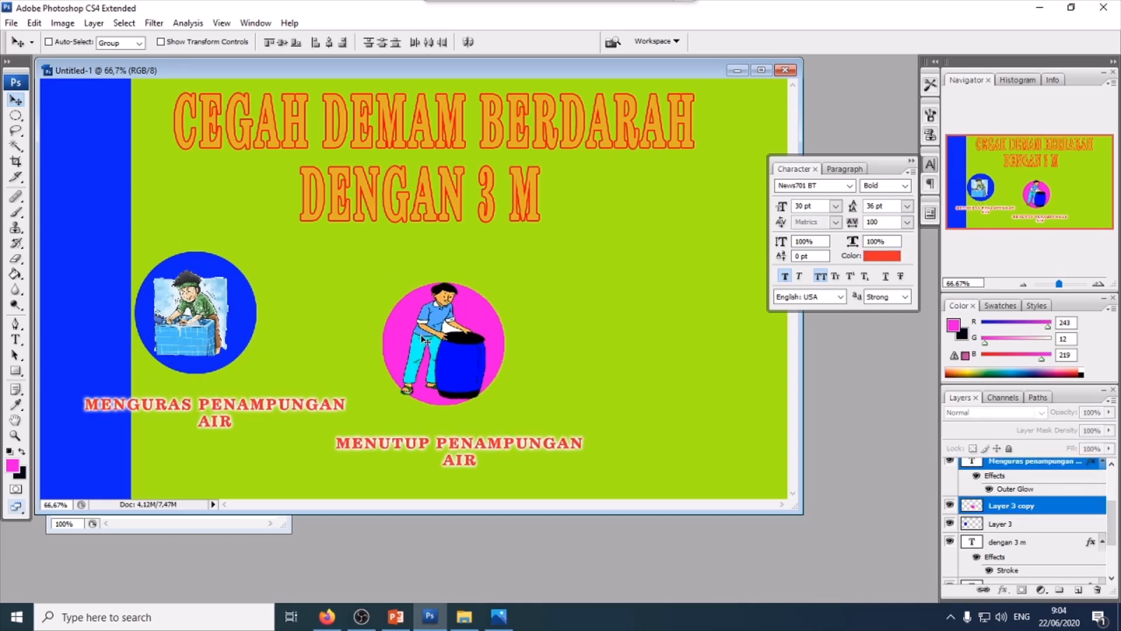
- Undo the last move, then reposition the figure, 'Menutup' caption and magenta circle layers together slightly down and right
key("ctrl+z")
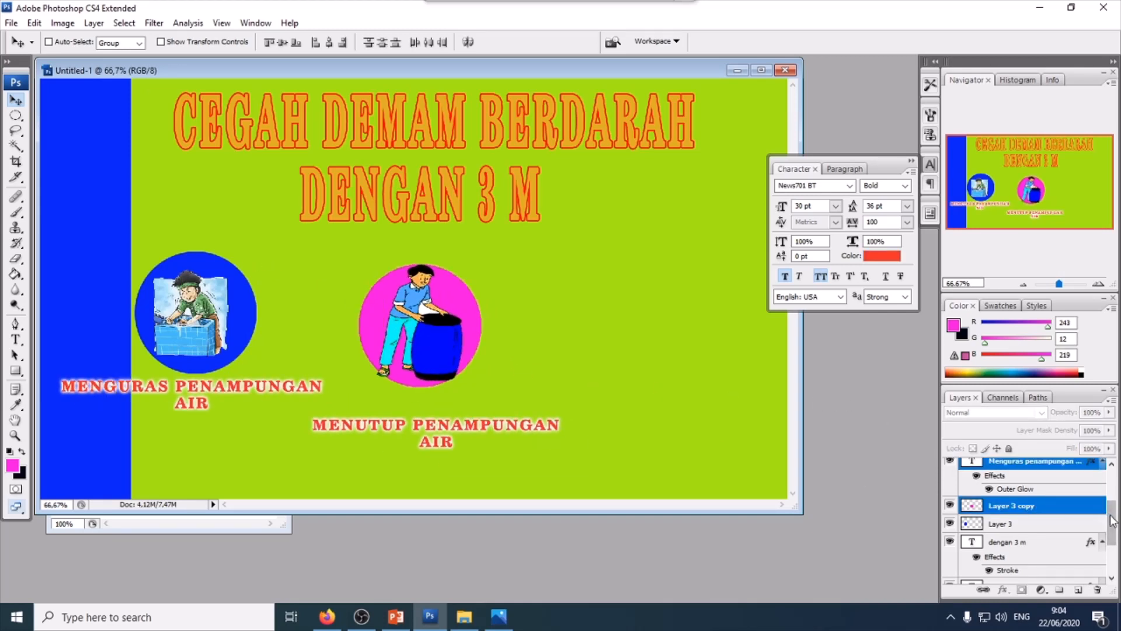
left_click_drag(1114, 522, 1113, 501)
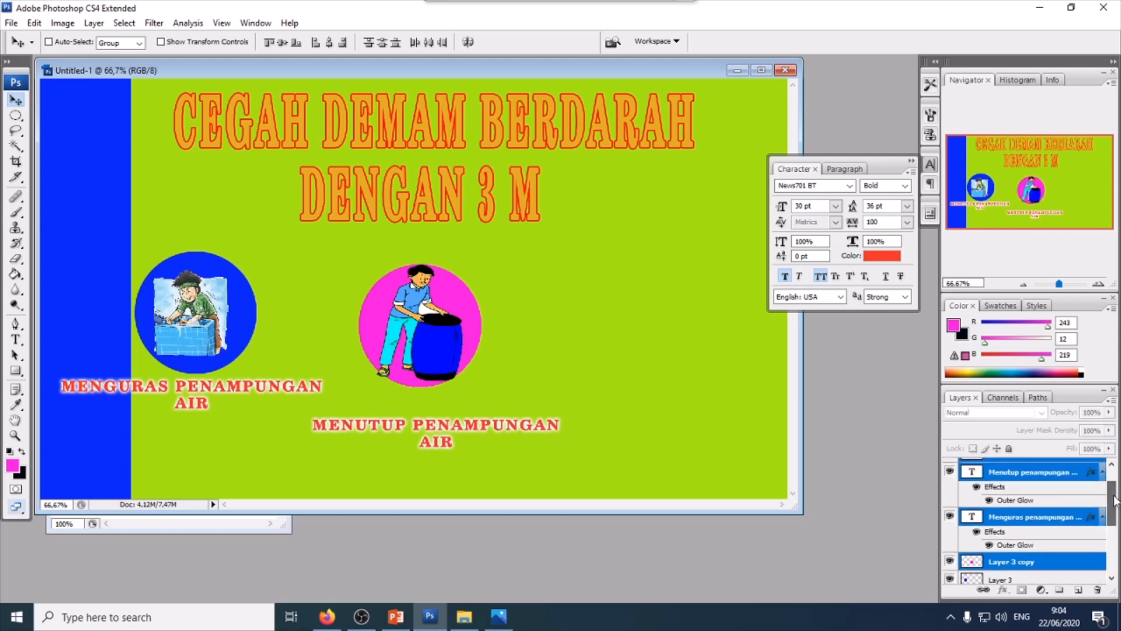
left_click(949, 516)
left_click(949, 516)
left_click(1006, 516)
left_click(1017, 474)
scroll(1025, 493, "up", 2)
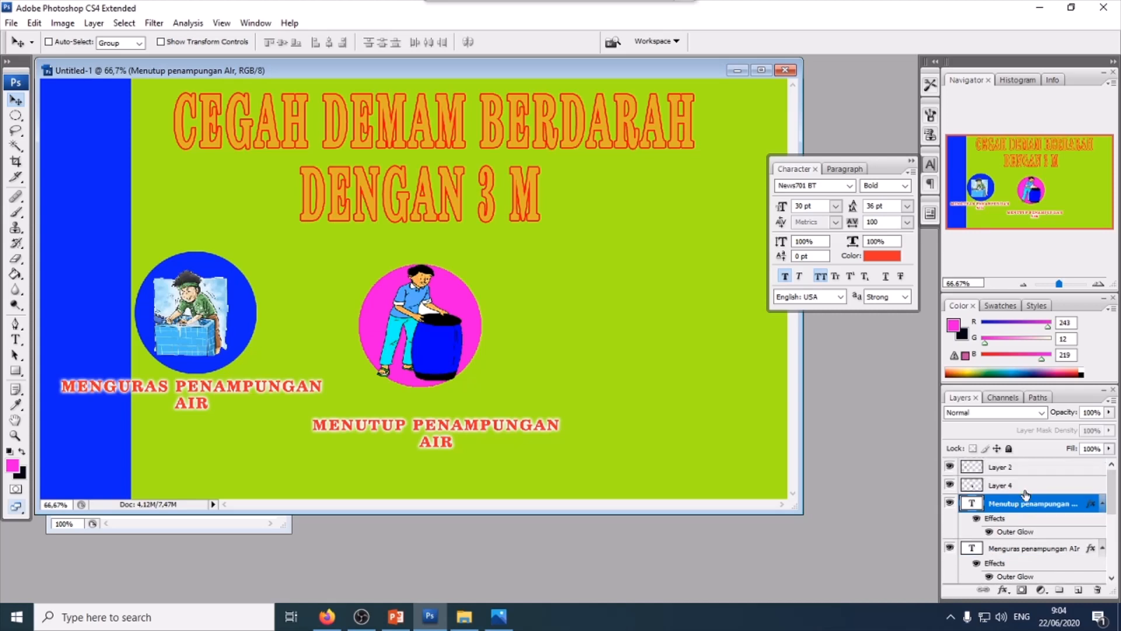
left_click(1026, 492, "ctrl")
scroll(1034, 501, "down", 3)
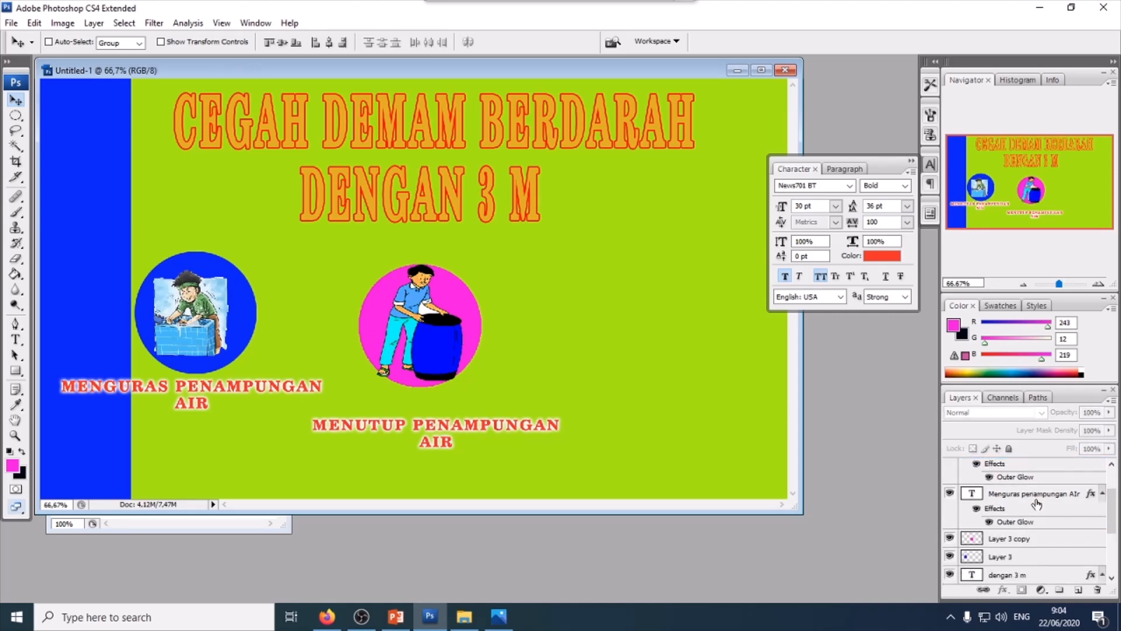
left_click(1024, 543)
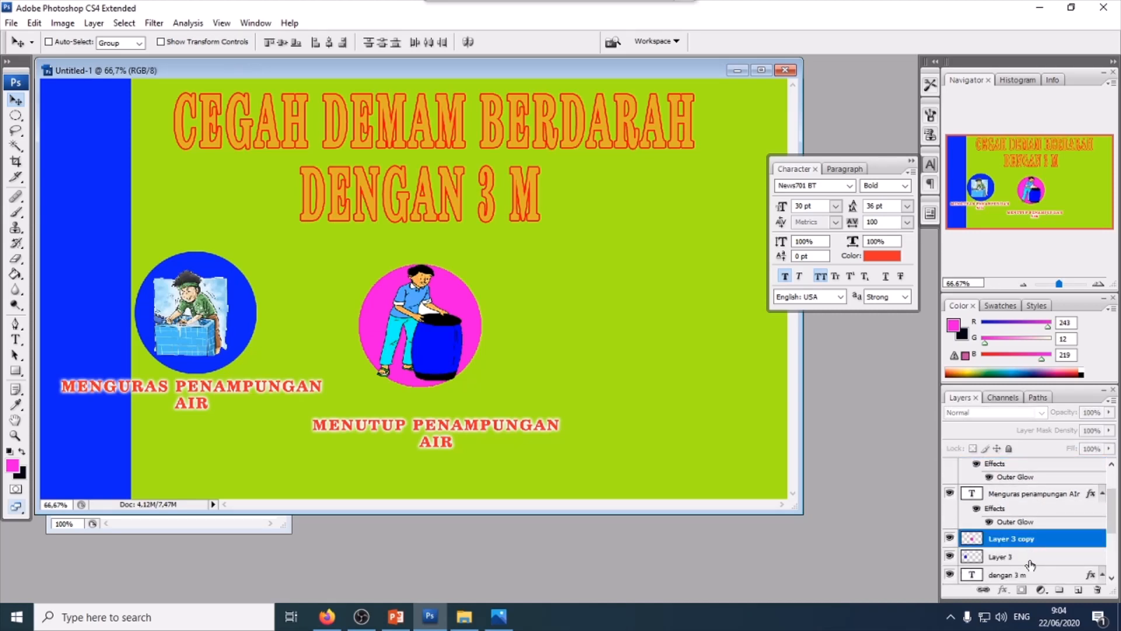
mouse_move(419, 349)
left_mouse_down()
mouse_move(452, 374)
mouse_move(440, 357)
left_mouse_up()
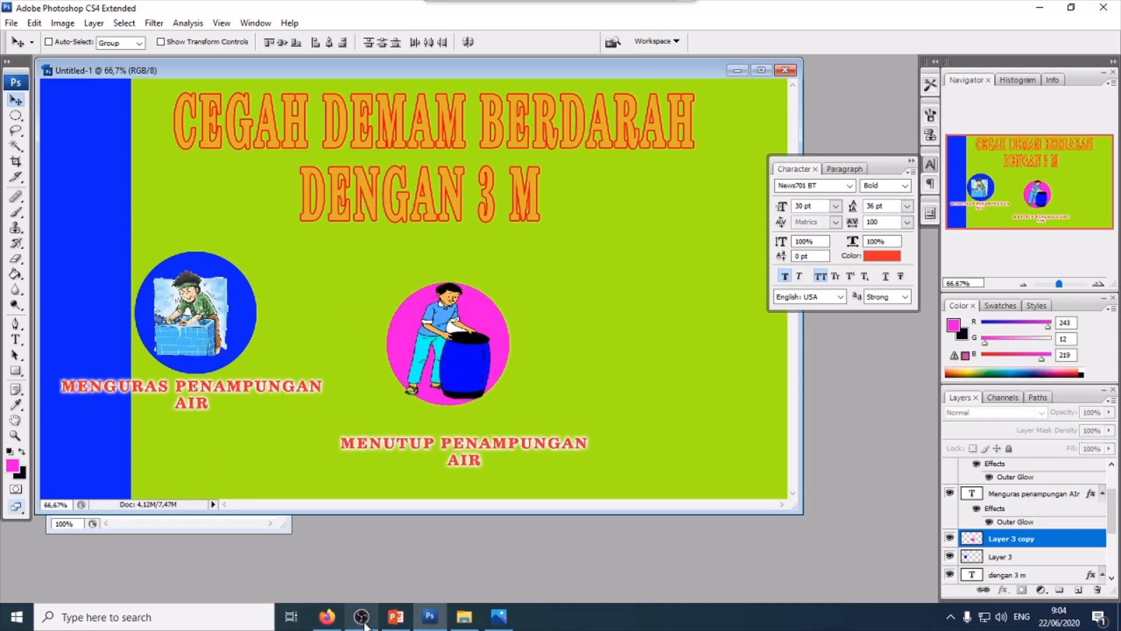
- Bring the digging-man illustration from the poster folder into the banner and place it on the right side
left_click(464, 616)
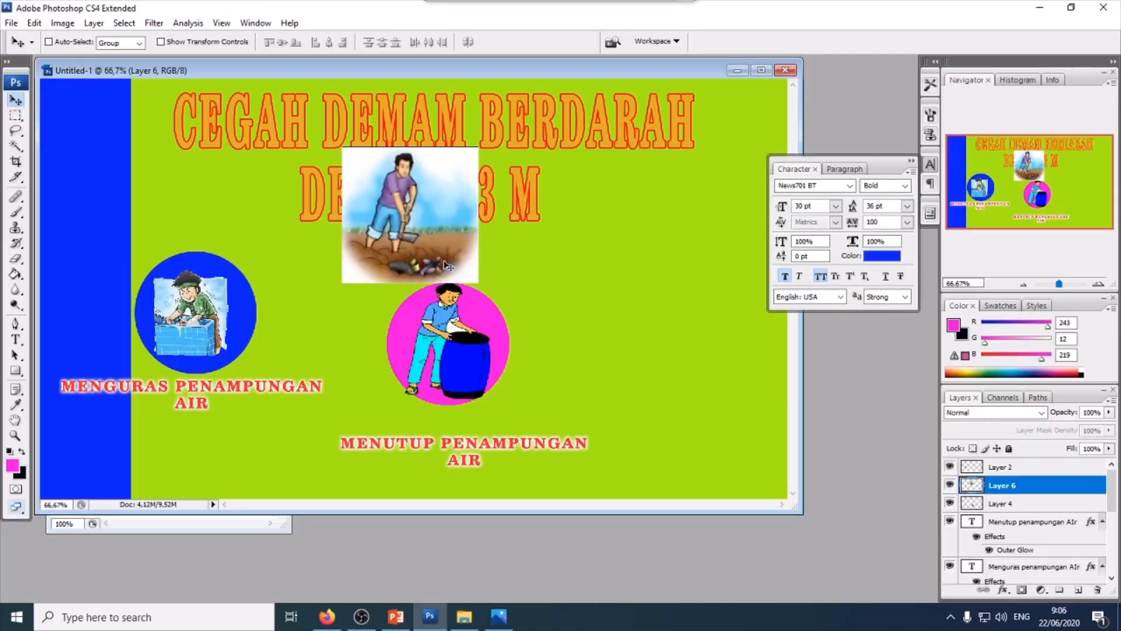
left_click_drag(448, 266, 691, 350)
left_click_drag(692, 342, 695, 344)
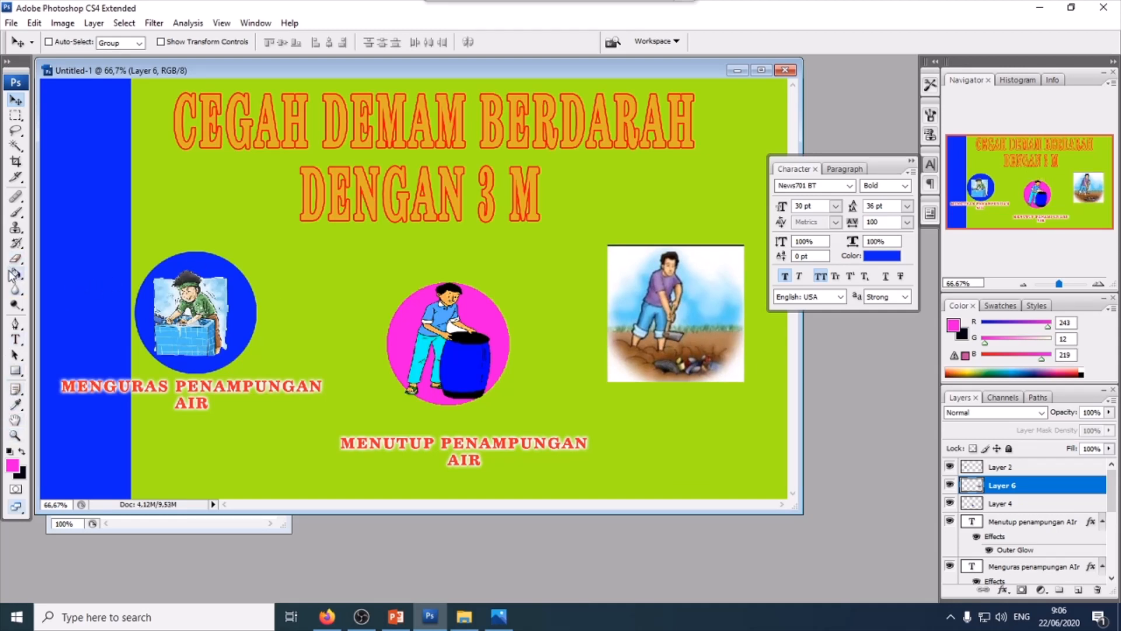
- Remove the white background around the digging figure with the Magic Wand and clear the stray line above it
left_click(16, 146)
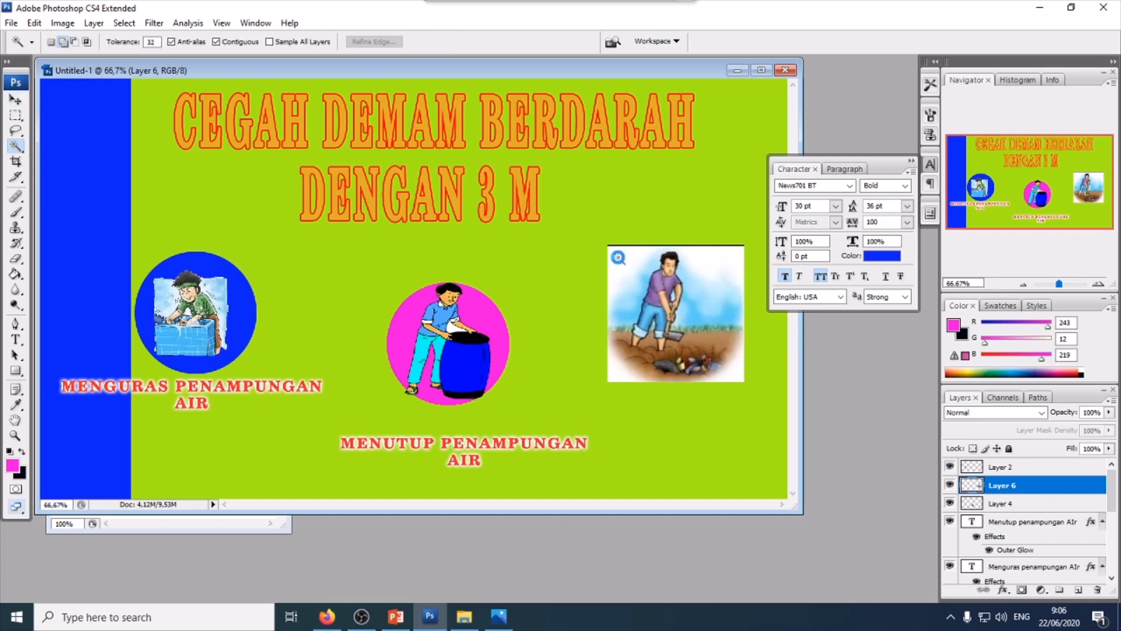
left_click(617, 257)
left_click(616, 373)
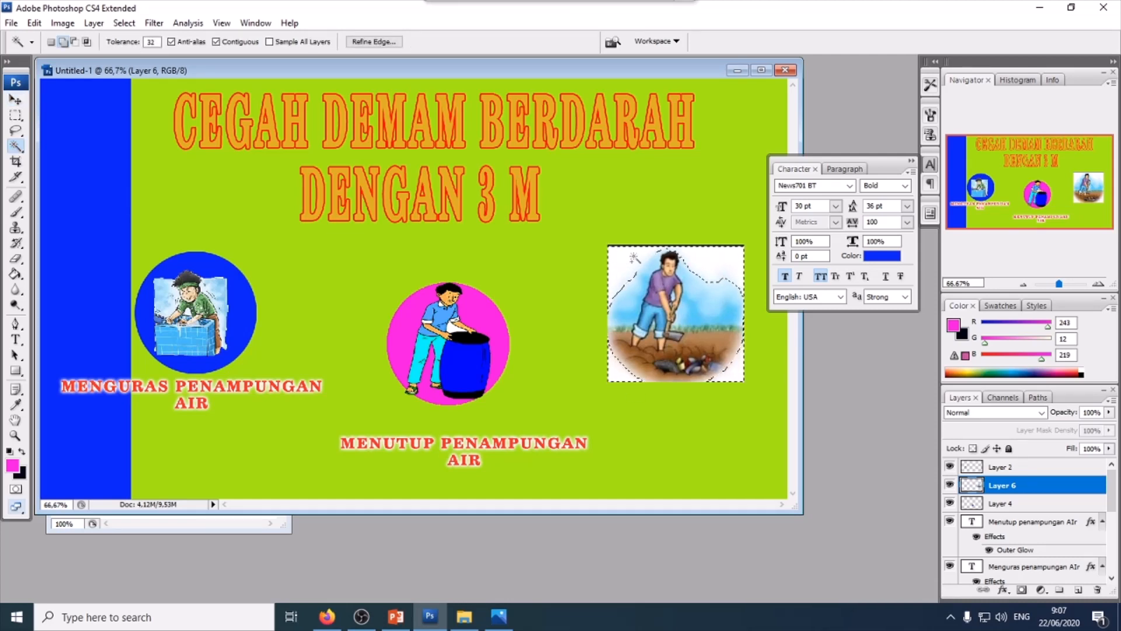
key("Delete")
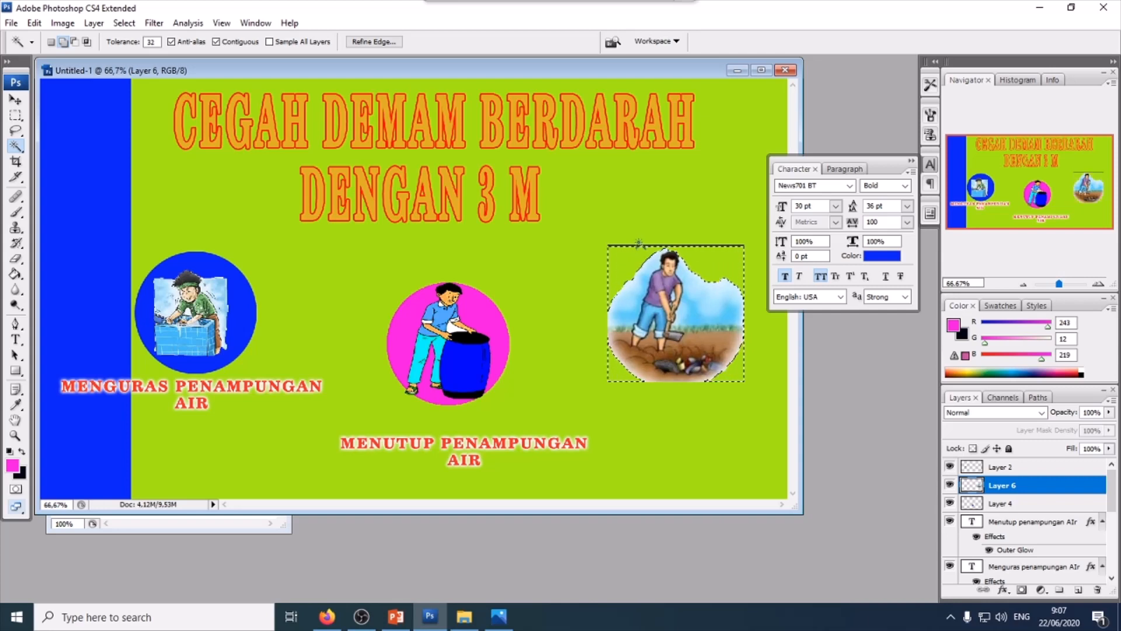
key("ctrl+d")
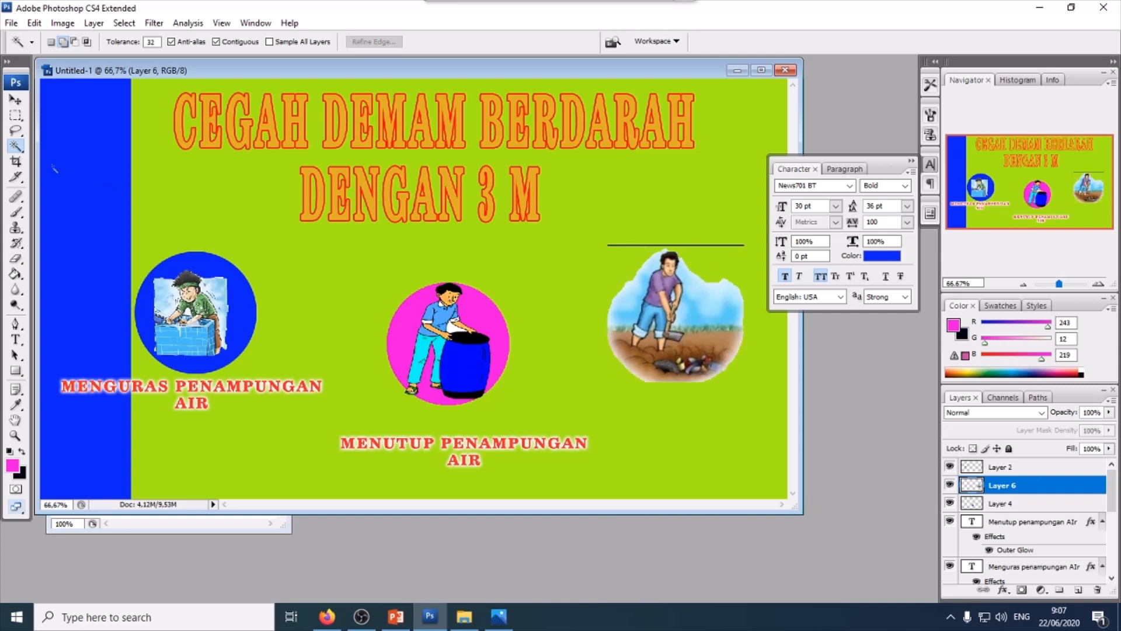
left_click(16, 115)
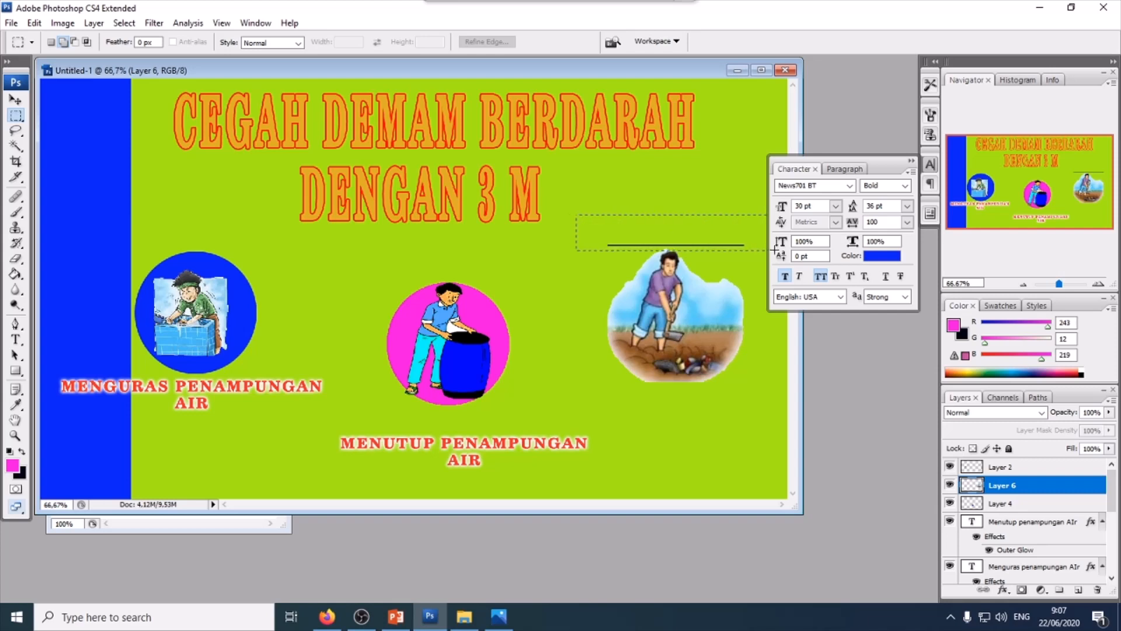
left_click_drag(775, 249, 775, 250)
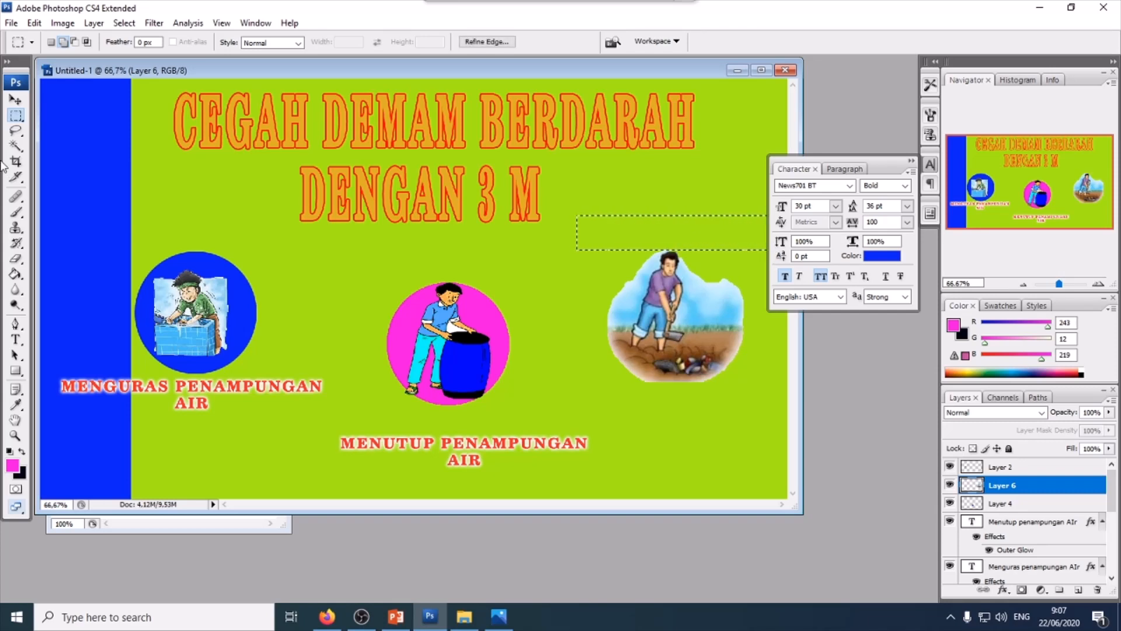
left_click(16, 100)
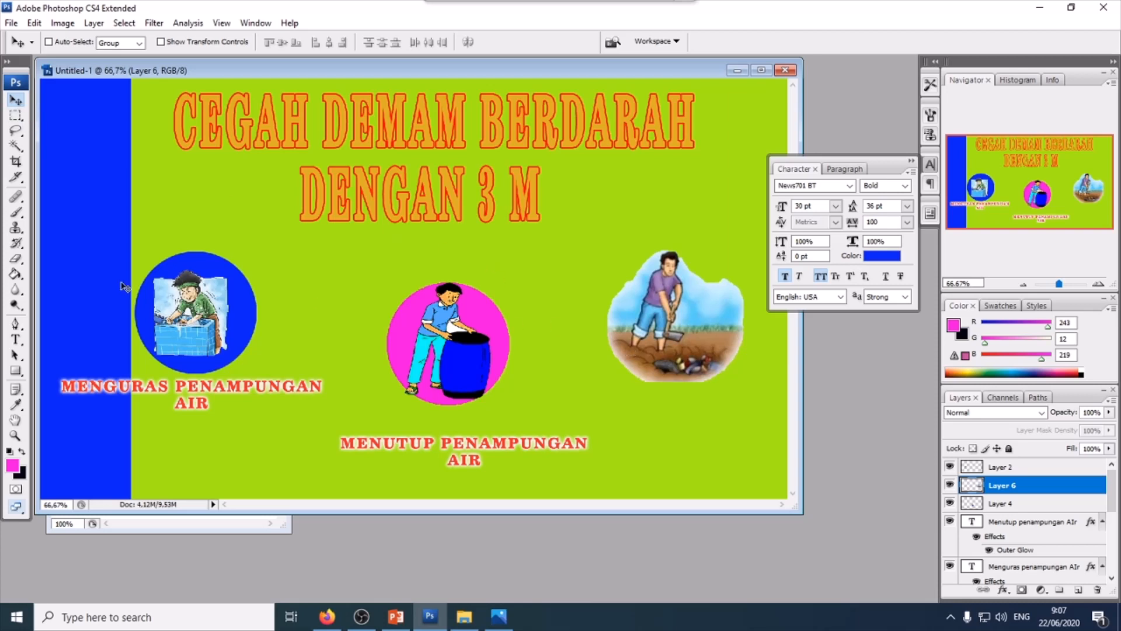
- Duplicate the magenta circle, move the copy behind the digging figure and scale it to enclose the figure
scroll(1048, 518, "down", 2)
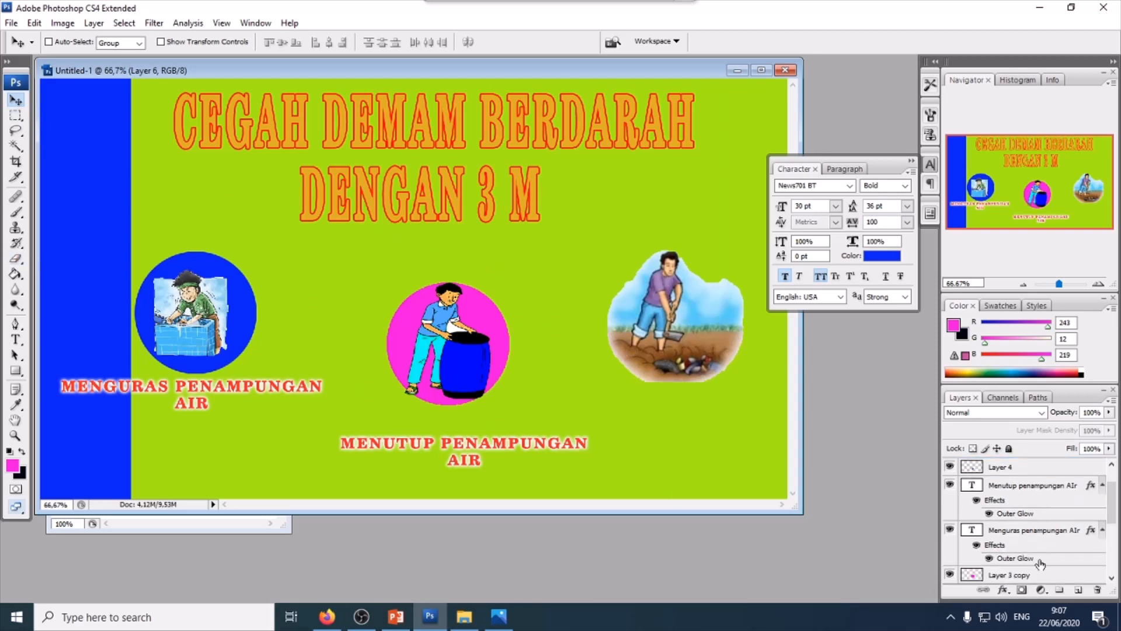
left_click(1033, 579)
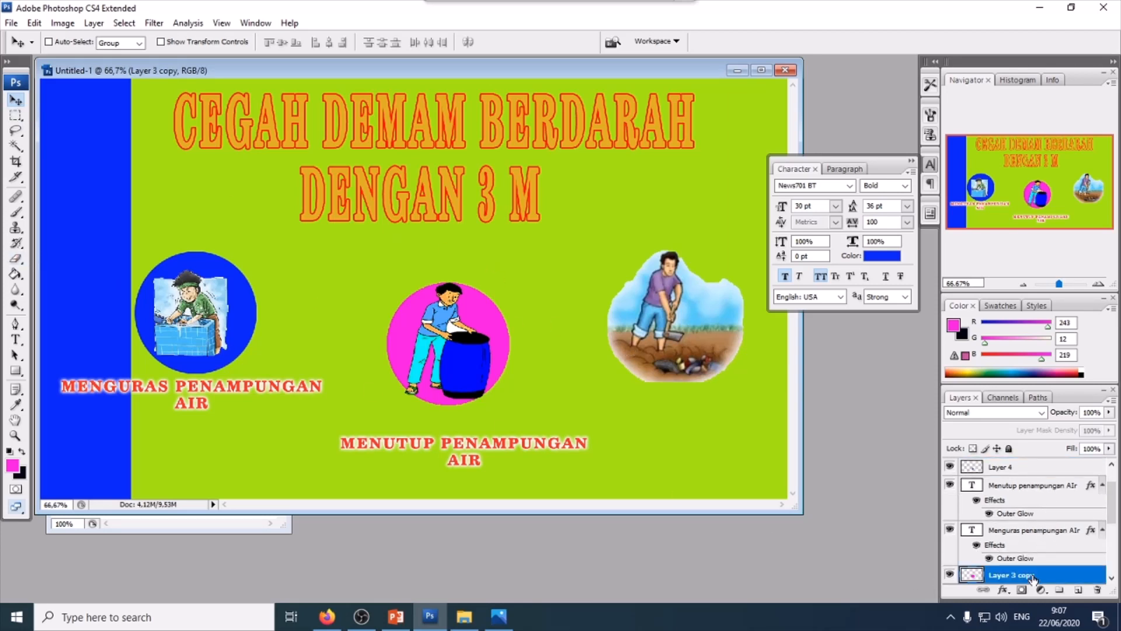
key("ctrl+j")
left_click_drag(485, 340, 681, 319)
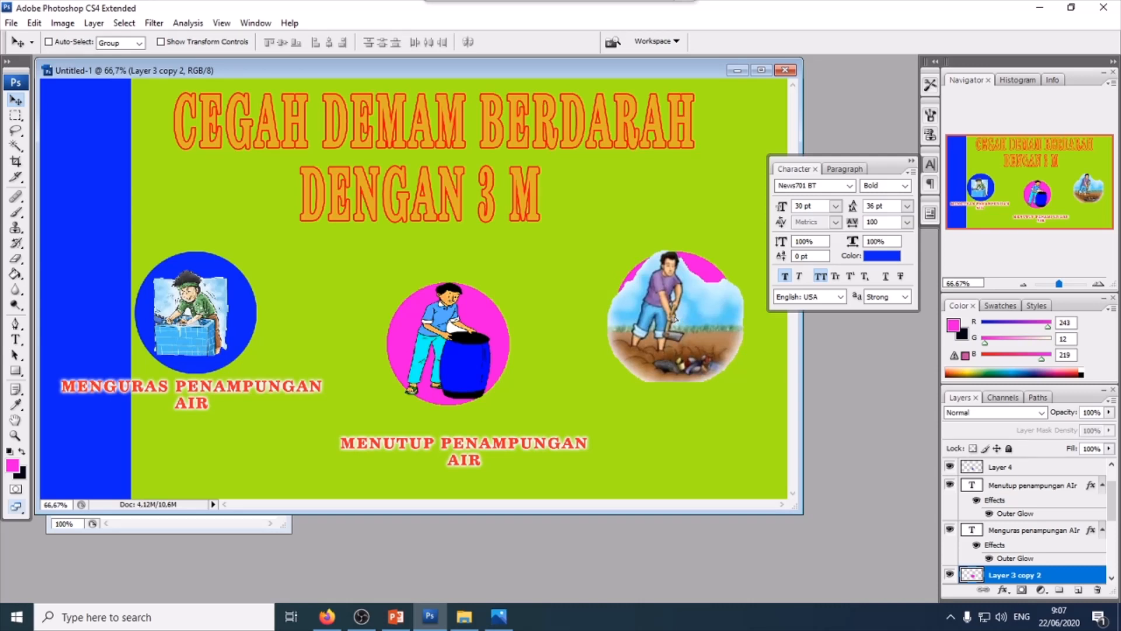
left_click_drag(674, 319, 665, 324)
key("ctrl+t")
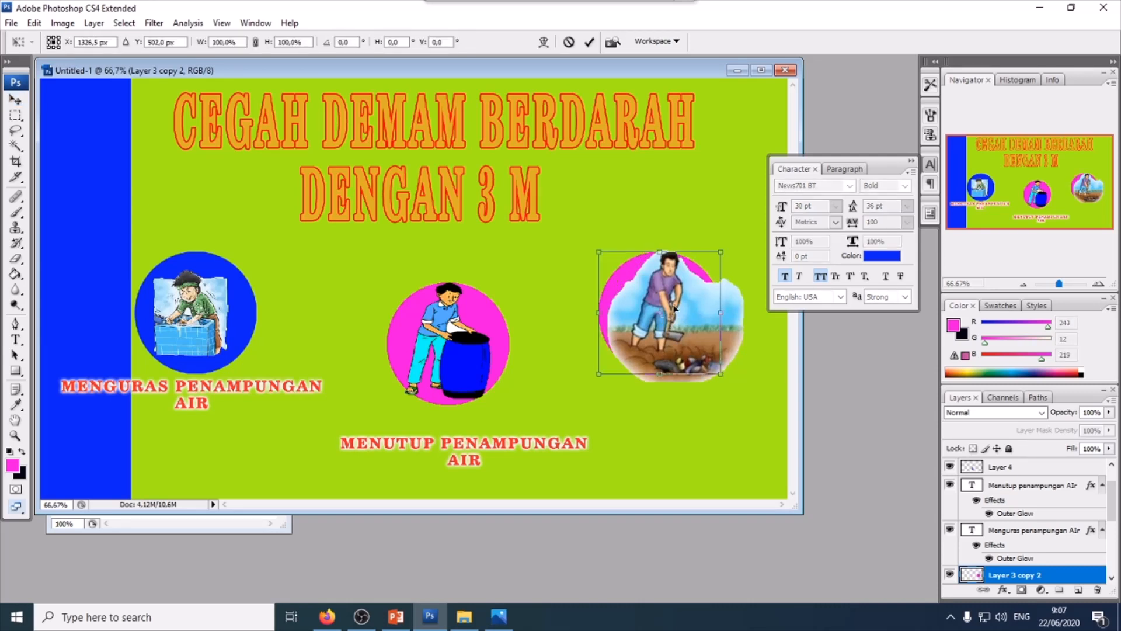
left_click_drag(720, 252, 765, 218)
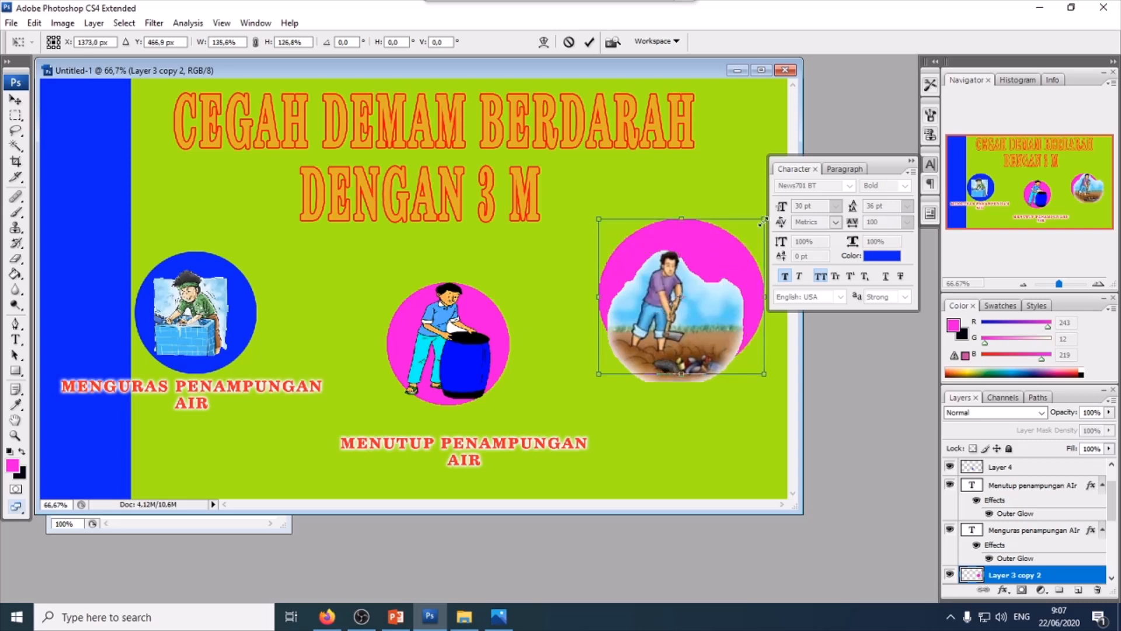
left_click_drag(730, 252, 724, 272)
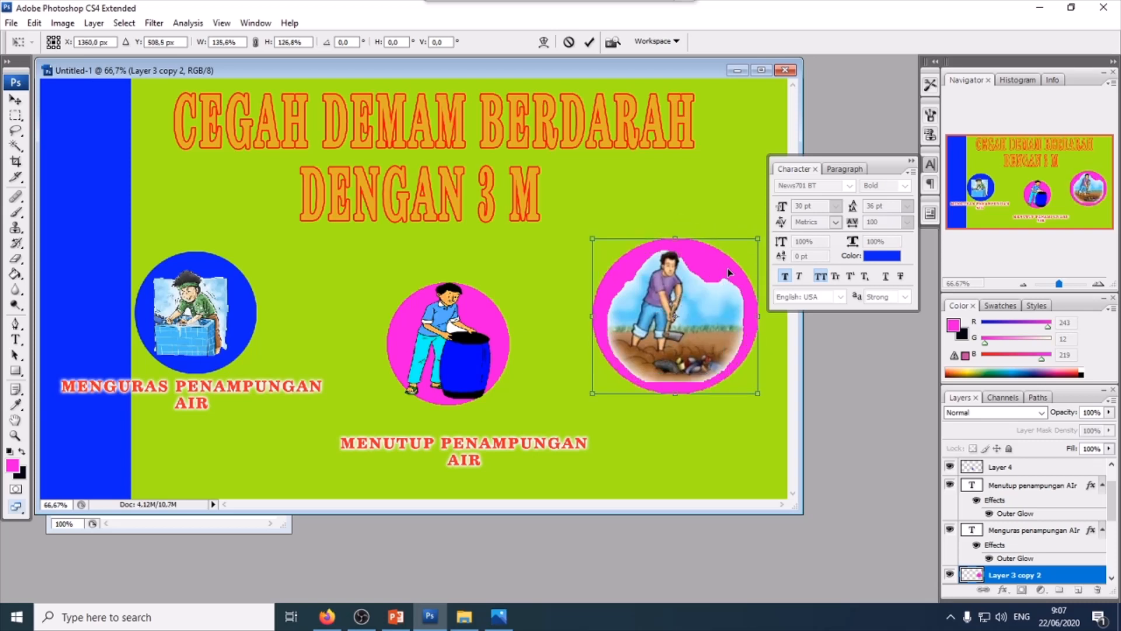
left_click_drag(760, 237, 752, 243)
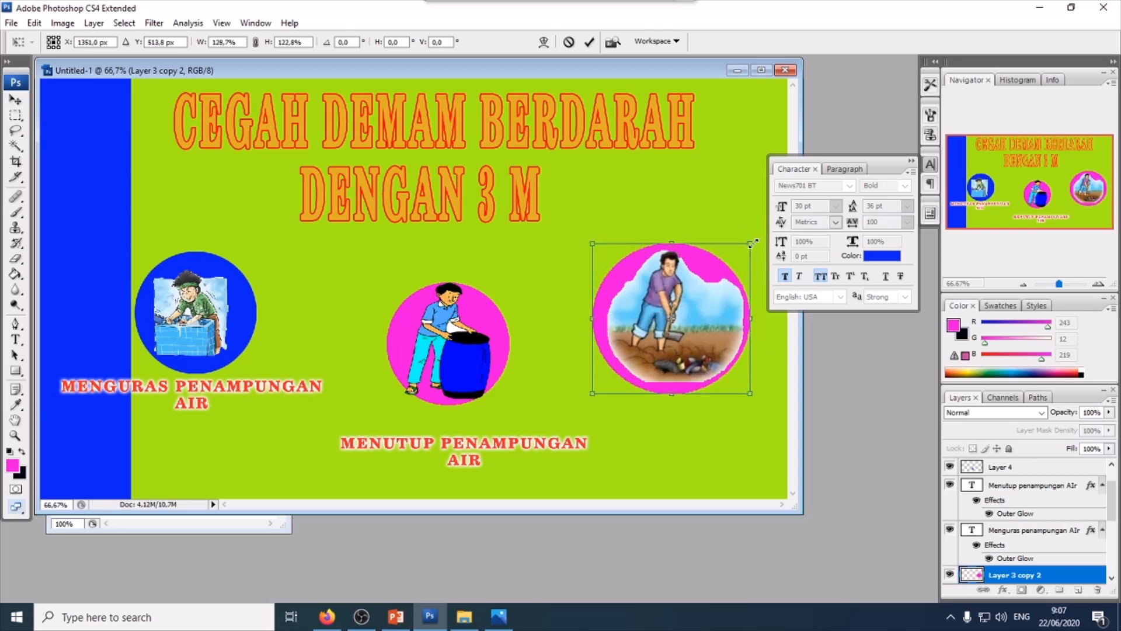
key("Return")
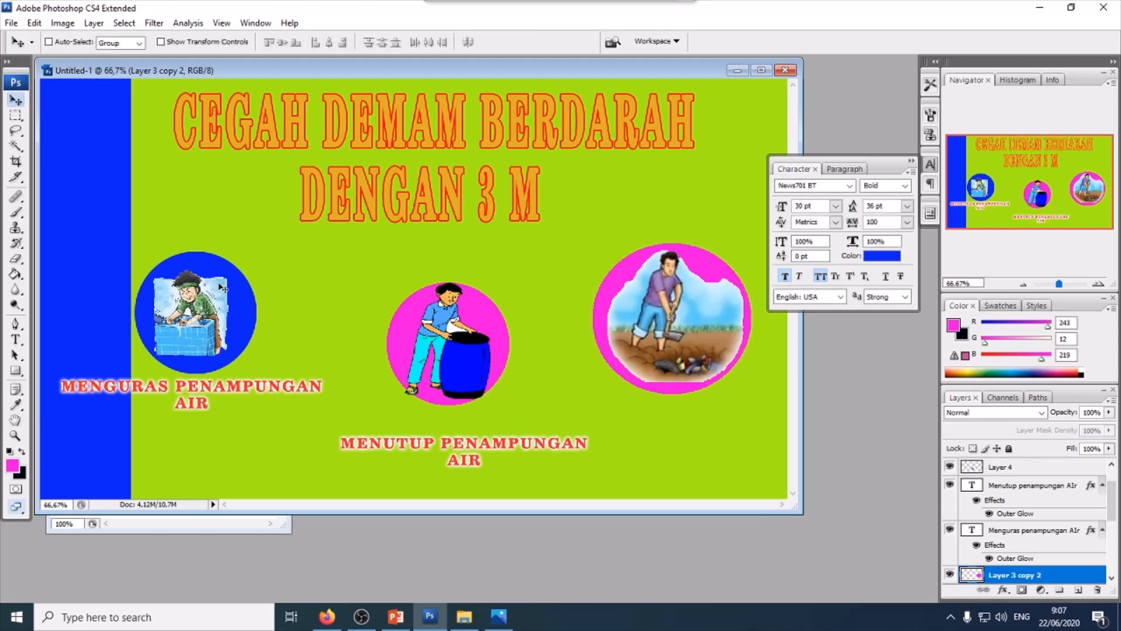
- Fill the new circle with blue (0c28f3) using the Paint Bucket
left_click(13, 464)
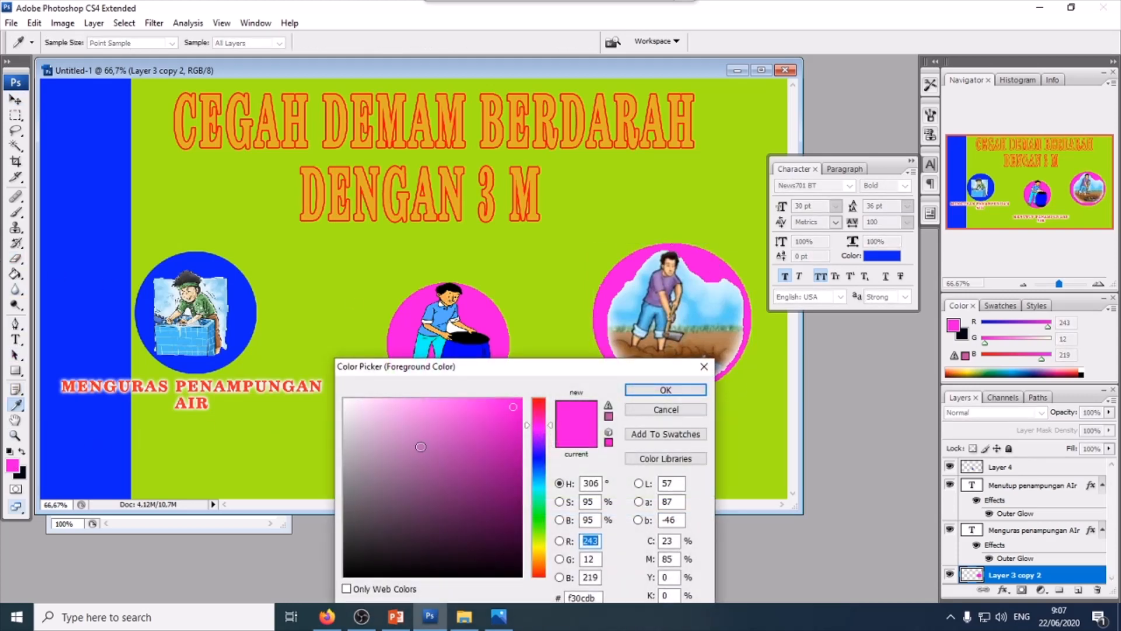
left_click(541, 461)
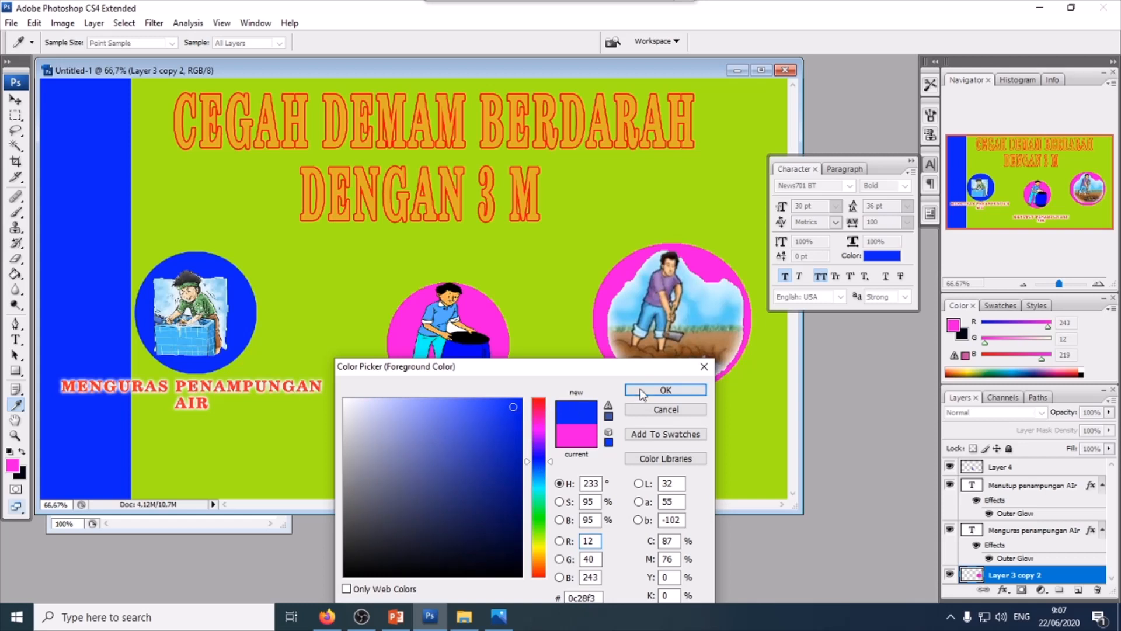
left_click(666, 389)
left_click(15, 274)
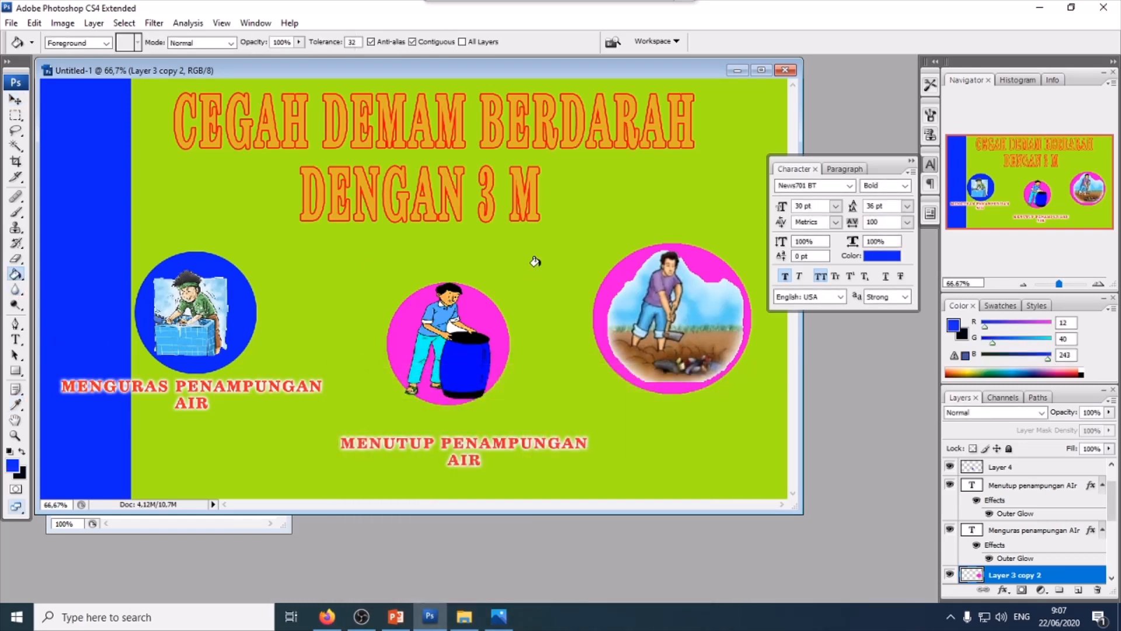
left_click(613, 264)
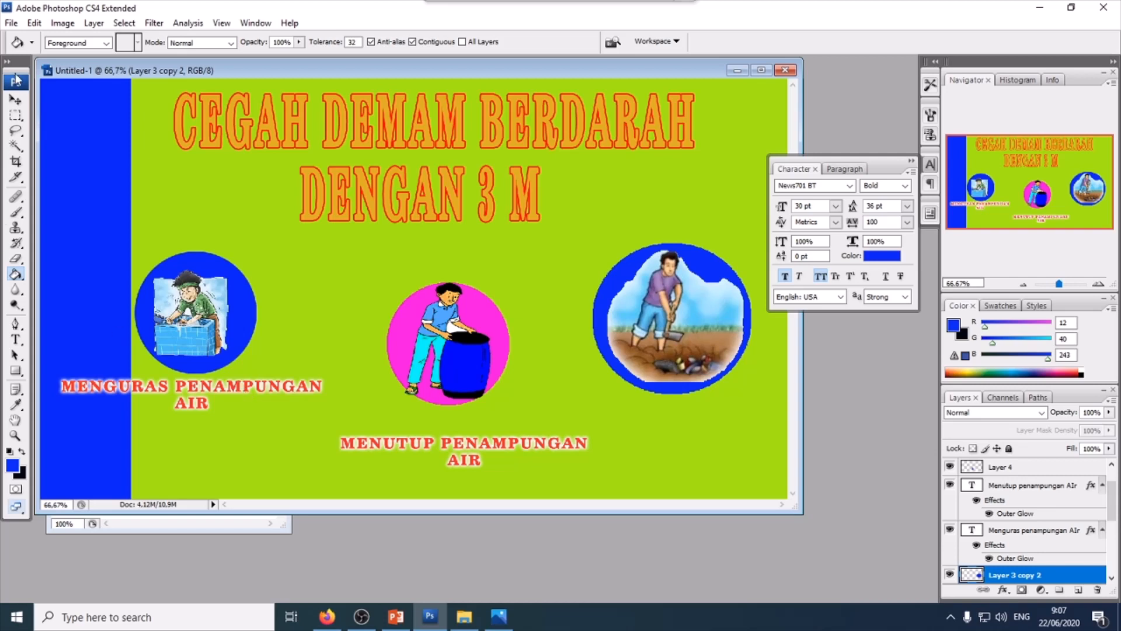
- Duplicate the 'Menutup penampungan air' caption and move the copy beneath the blue circle
left_click(15, 99)
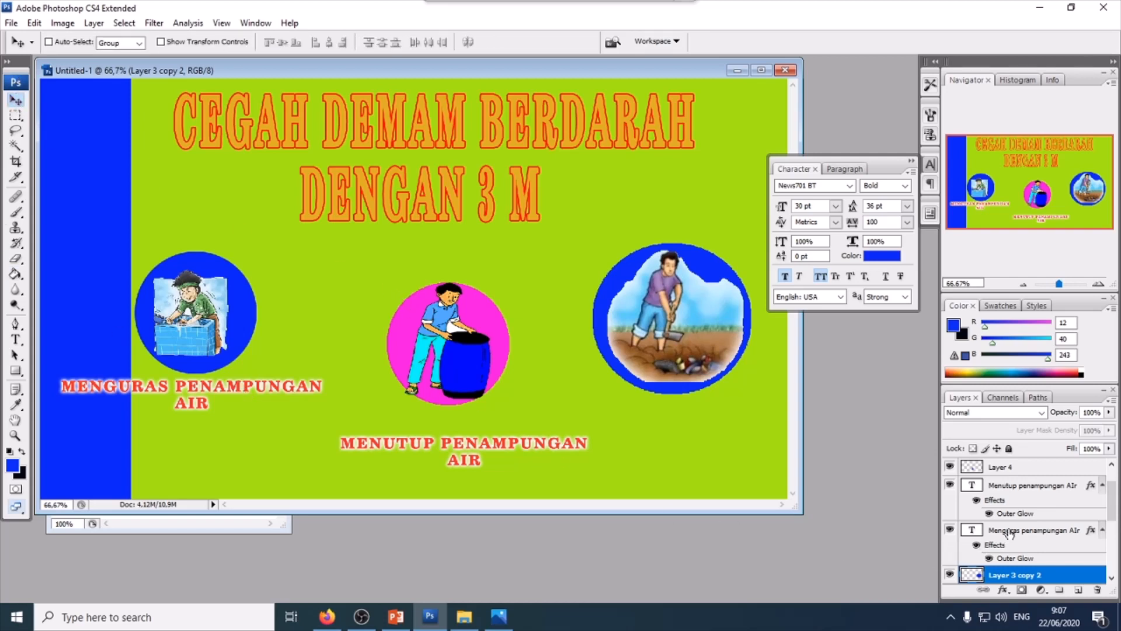
left_click(1016, 486)
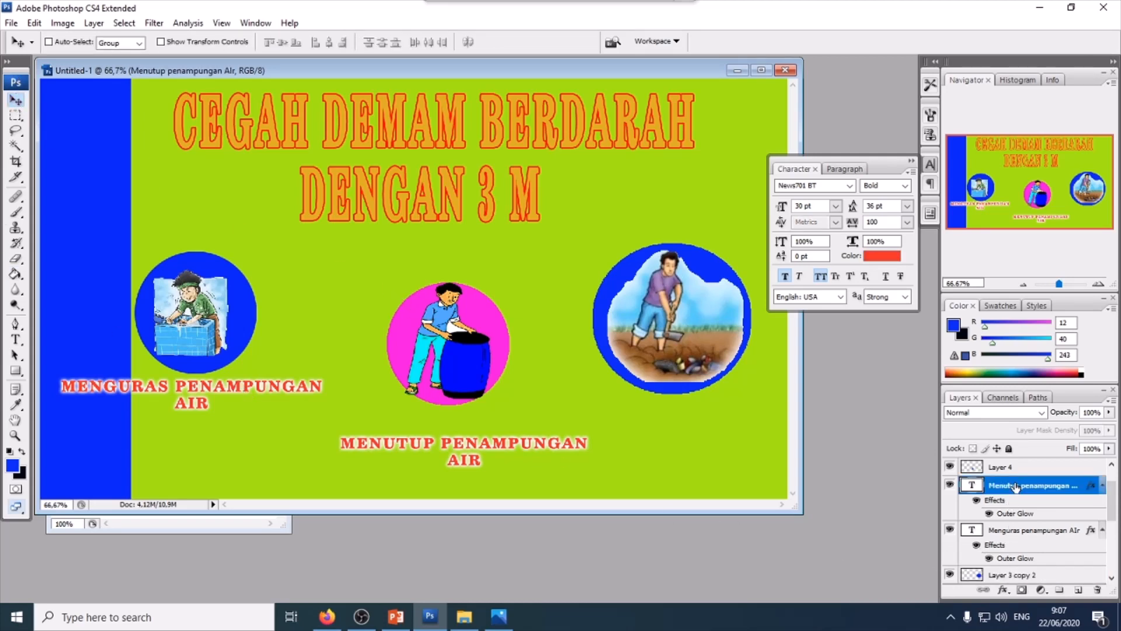
key("ctrl+j")
left_click_drag(462, 451, 670, 415)
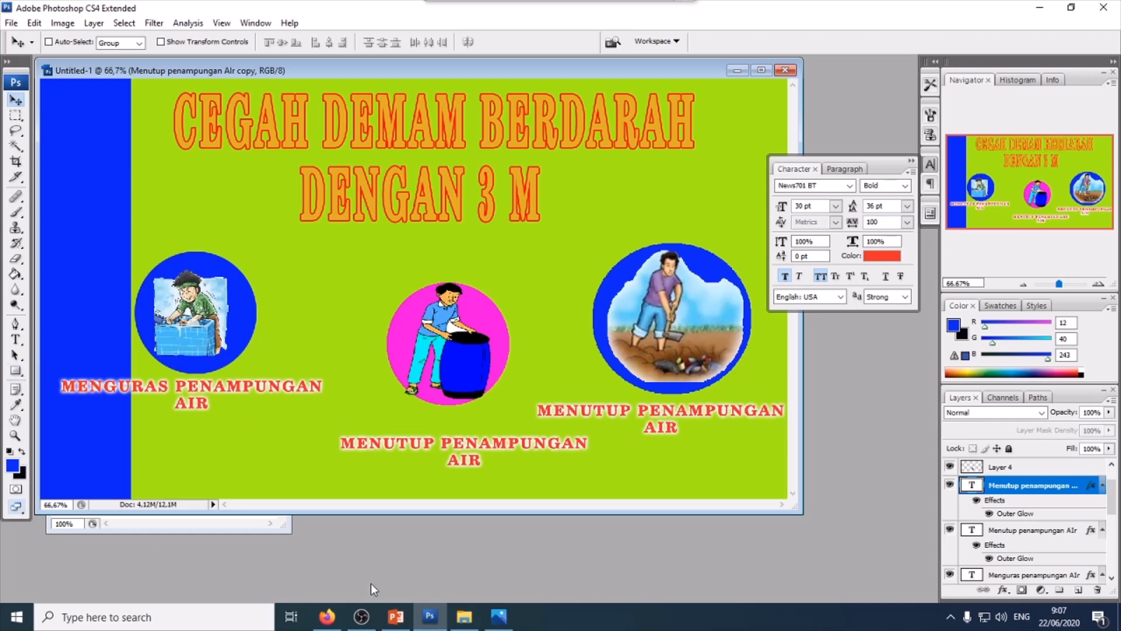
- Edit the copied caption to read 'MENGUBUR SAMPAH' and nudge it slightly right
left_click(15, 339)
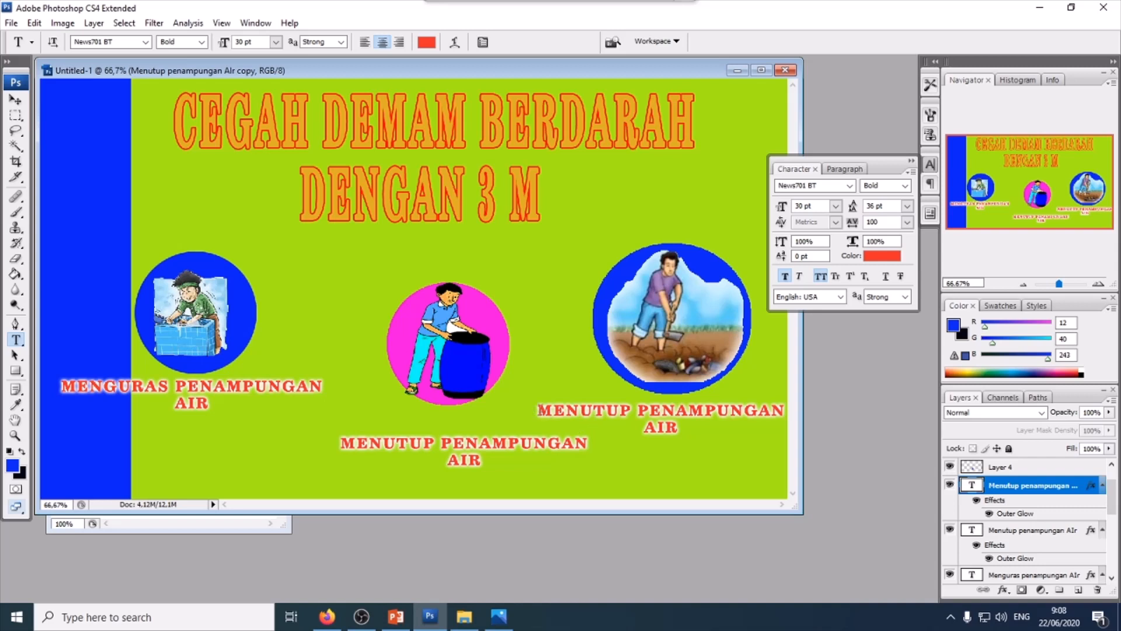
left_click_drag(540, 410, 691, 444)
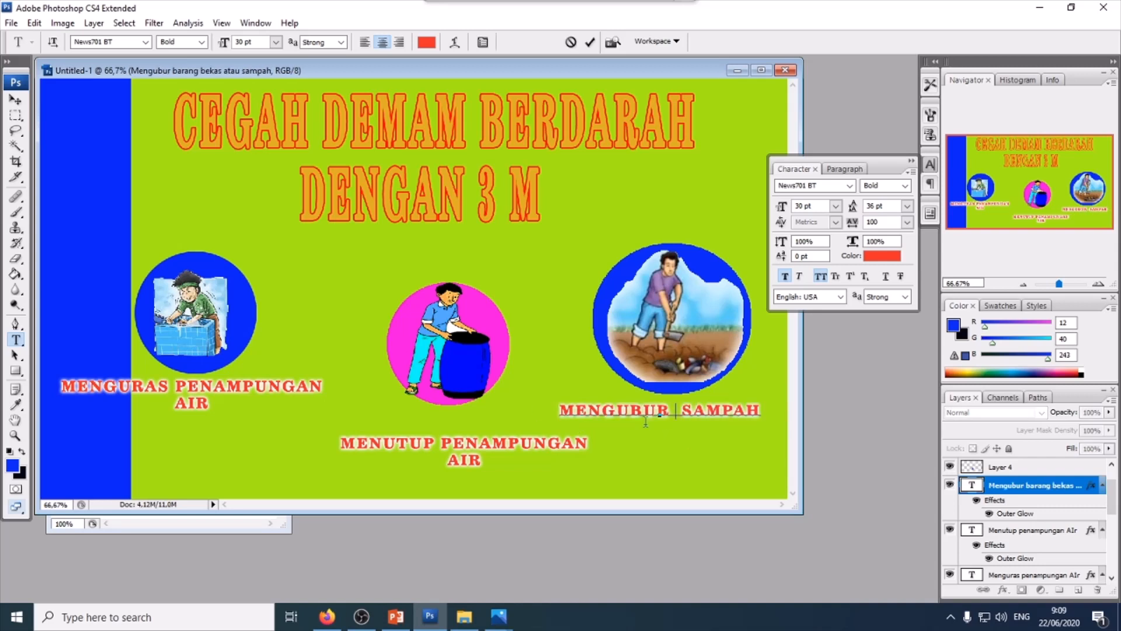
left_click(16, 99)
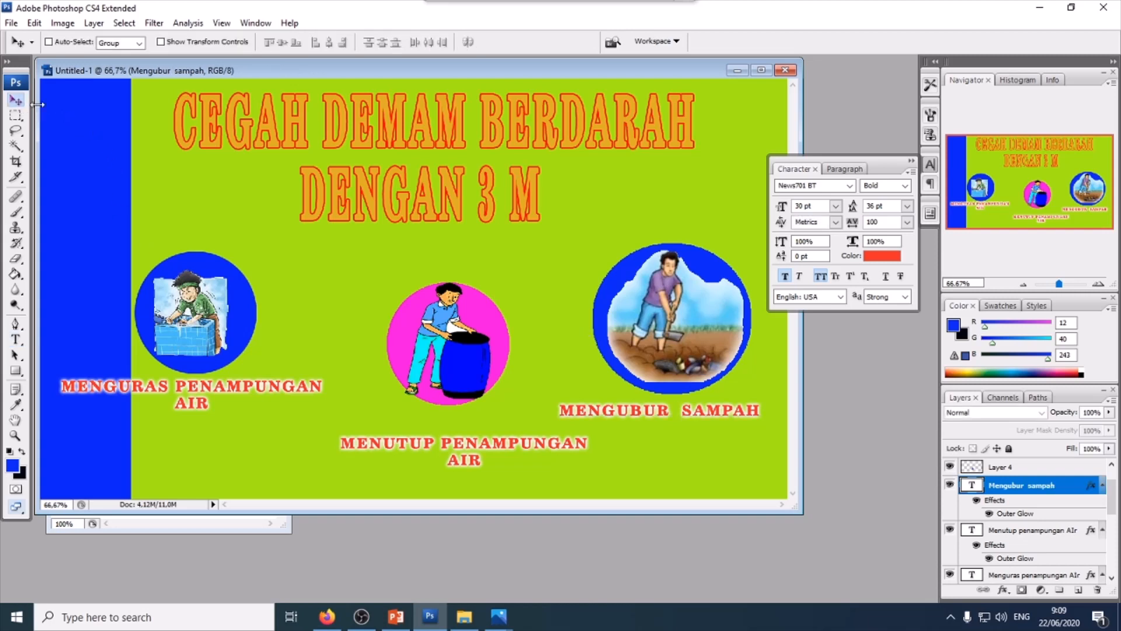
left_click_drag(613, 414, 622, 414)
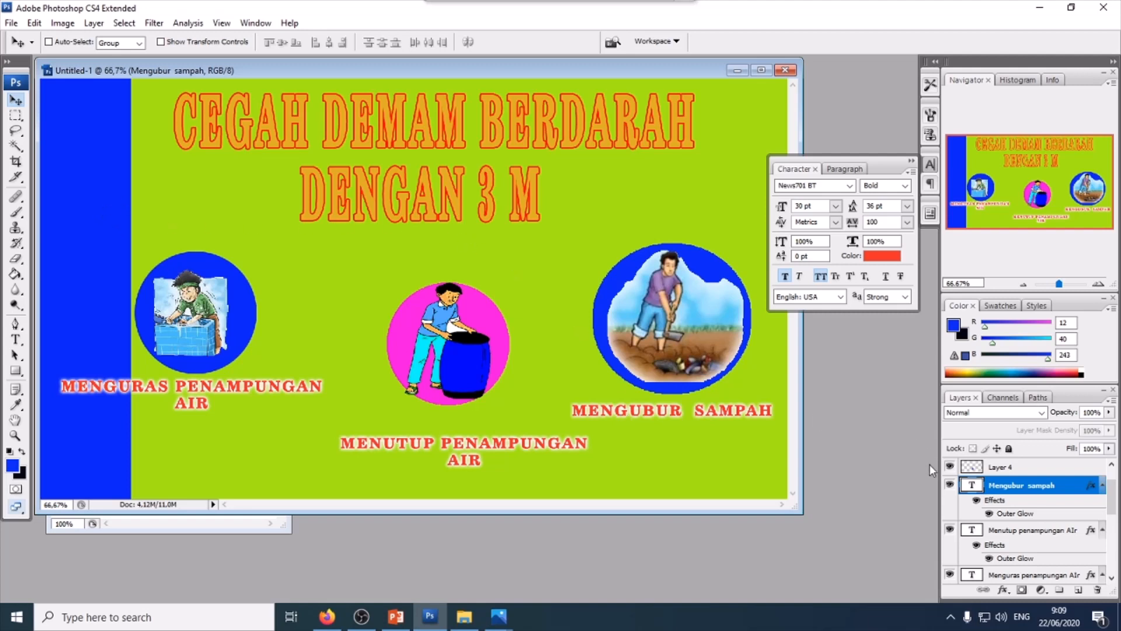
- Show the rulers and narrow the blue side bar layer to 24.1% width with Free Transform
left_click_drag(1111, 499, 1113, 575)
left_click(1028, 557)
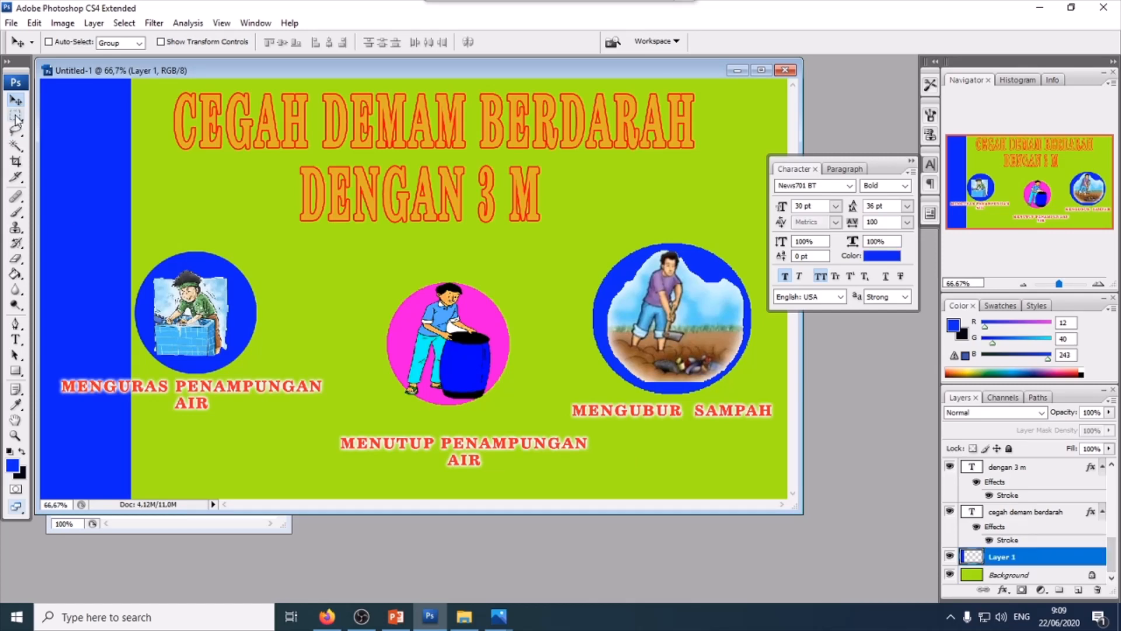
key("ctrl+r")
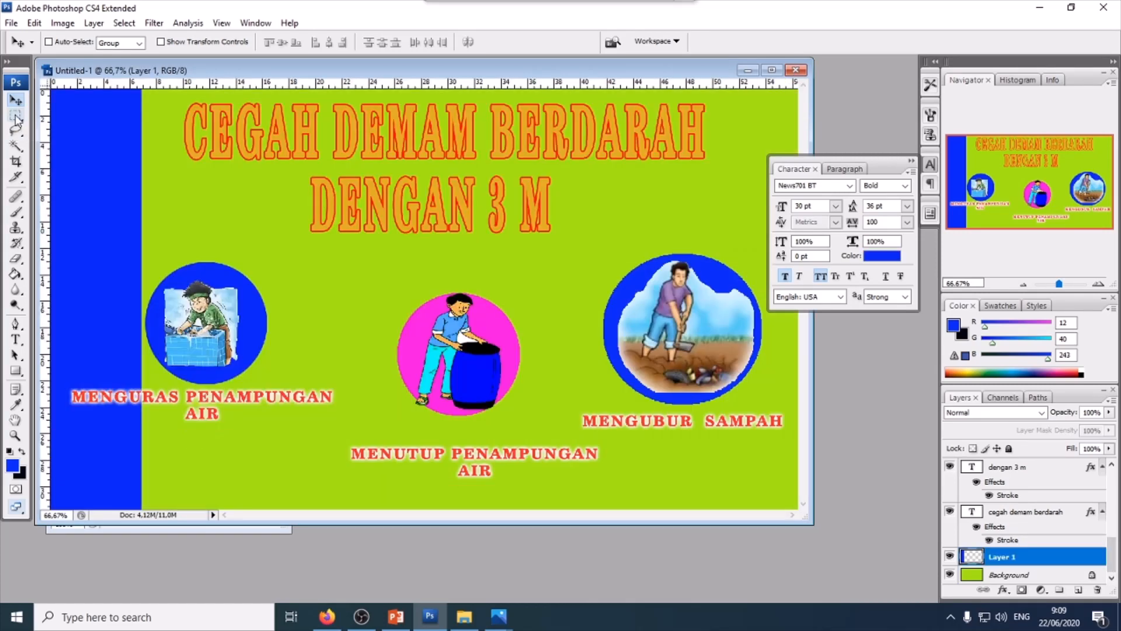
key("ctrl+t")
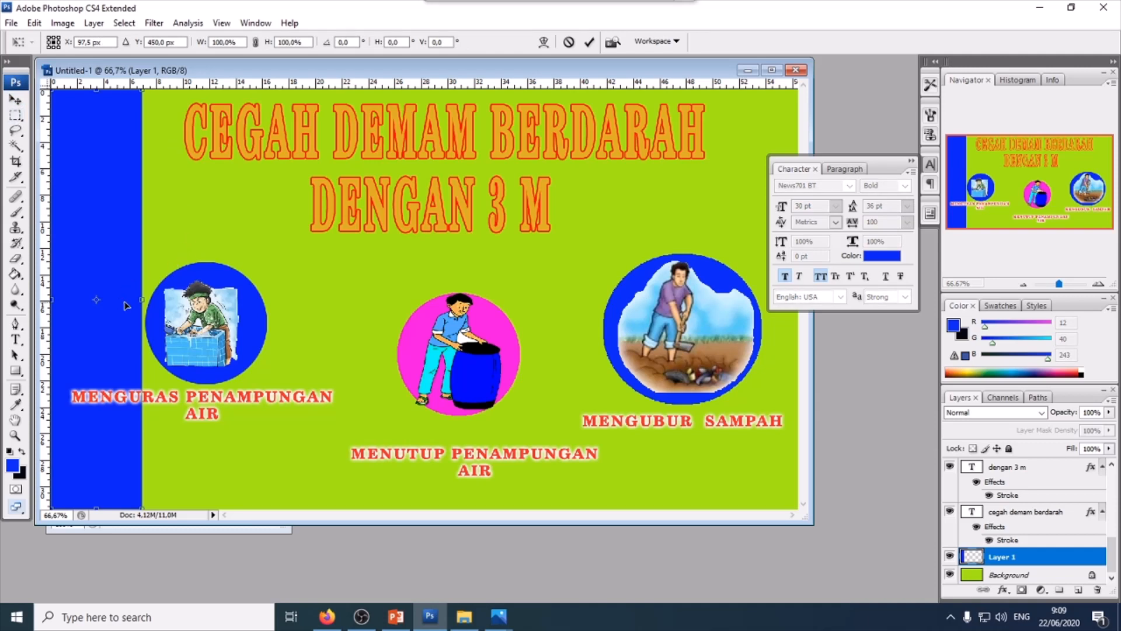
left_click_drag(143, 300, 75, 321)
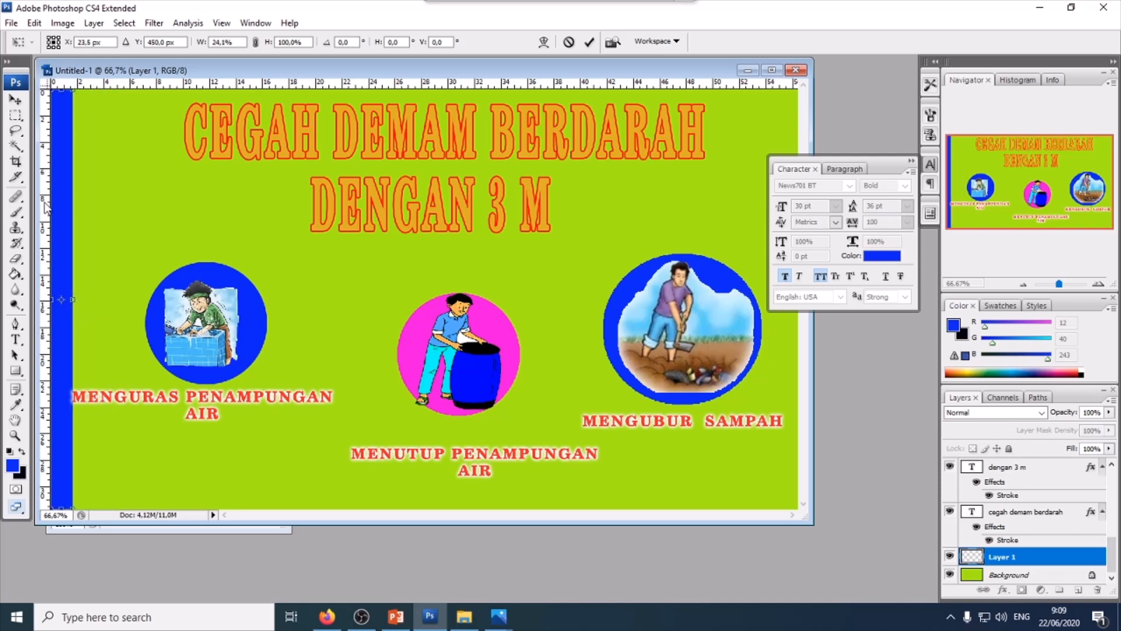
left_click(15, 101)
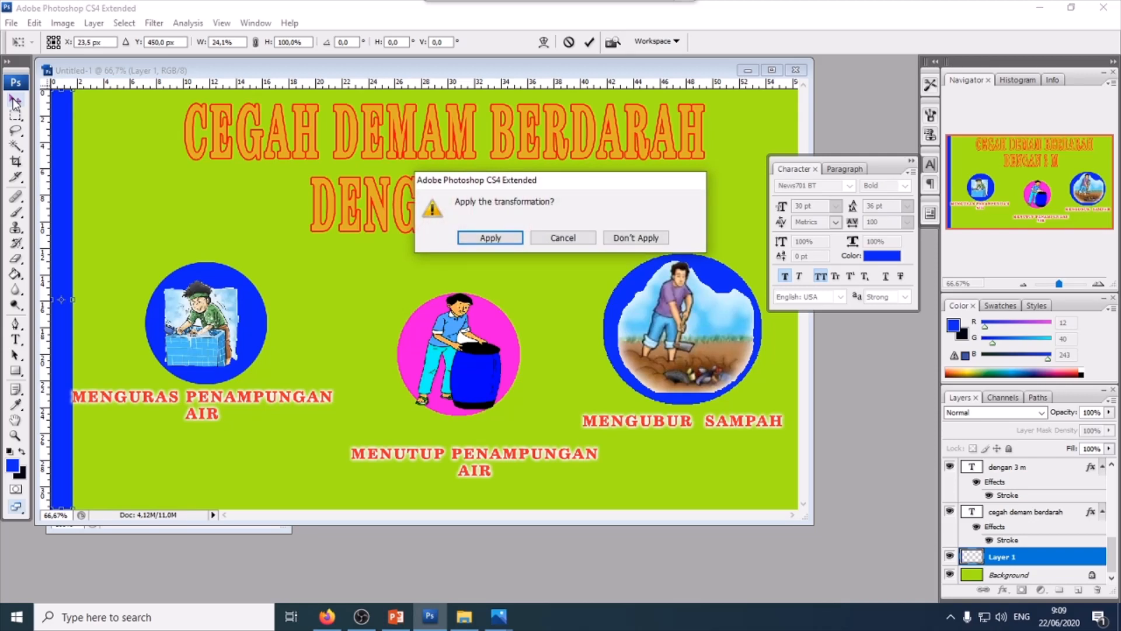
left_click(511, 238)
- Delete the blue side bar layer and close the Character panel
key("Delete")
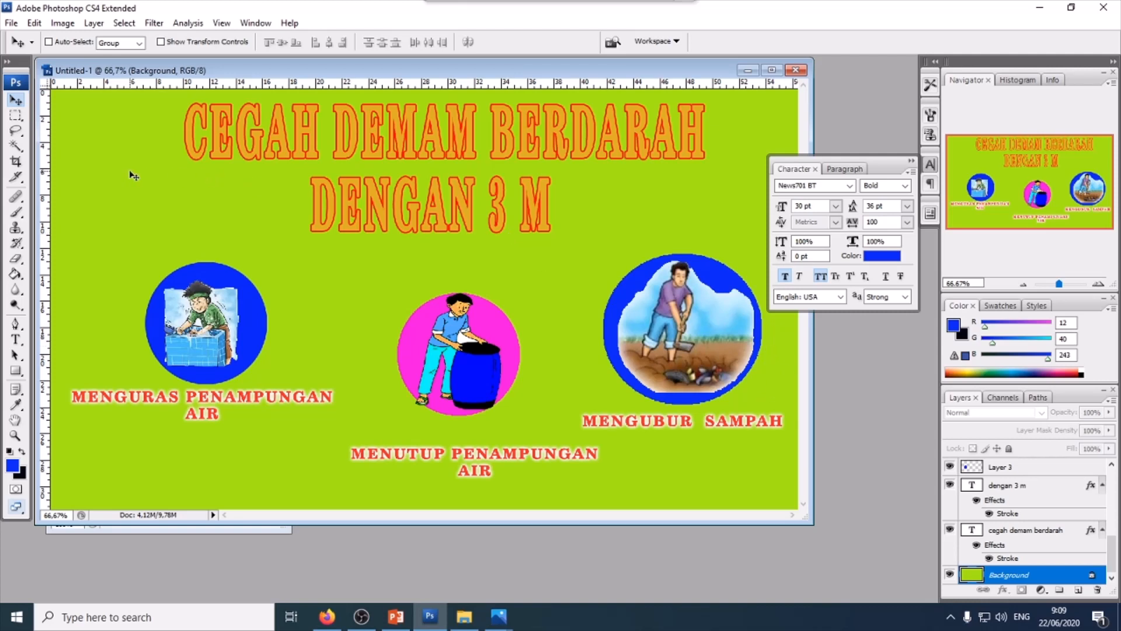
left_click(912, 160)
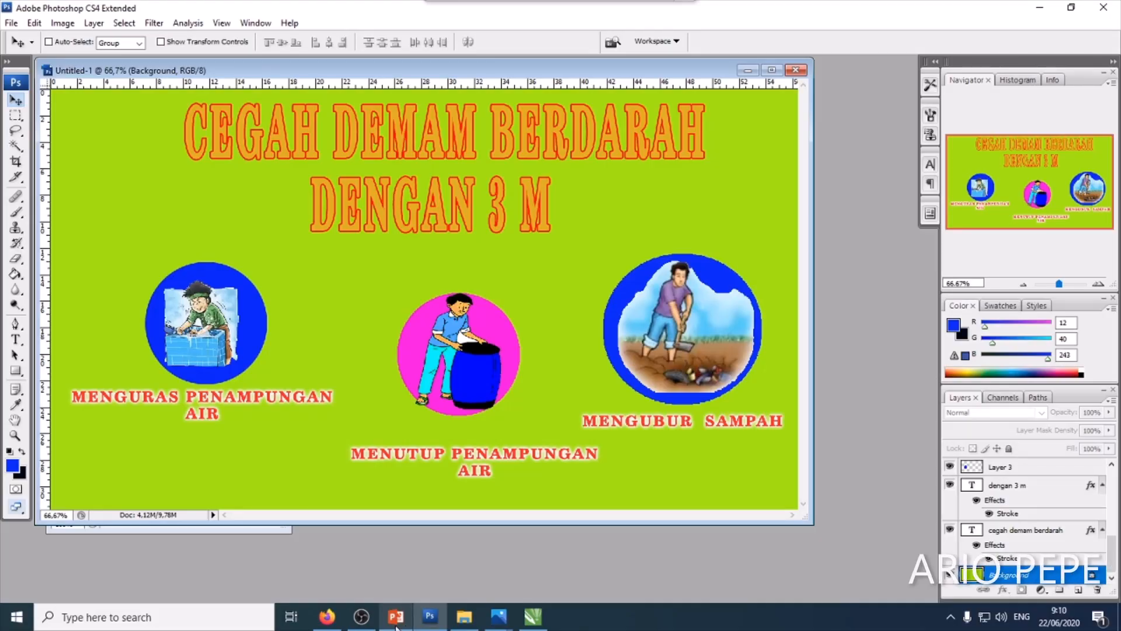
- Switch to PowerPoint and create a blank presentation
left_click(396, 622)
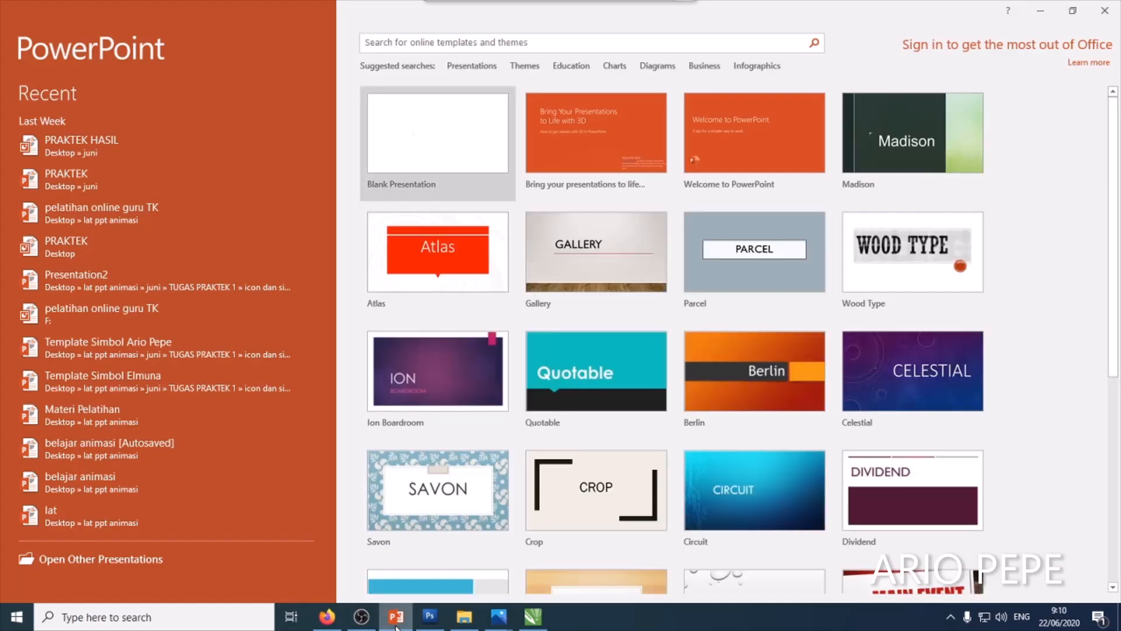
left_click(431, 149)
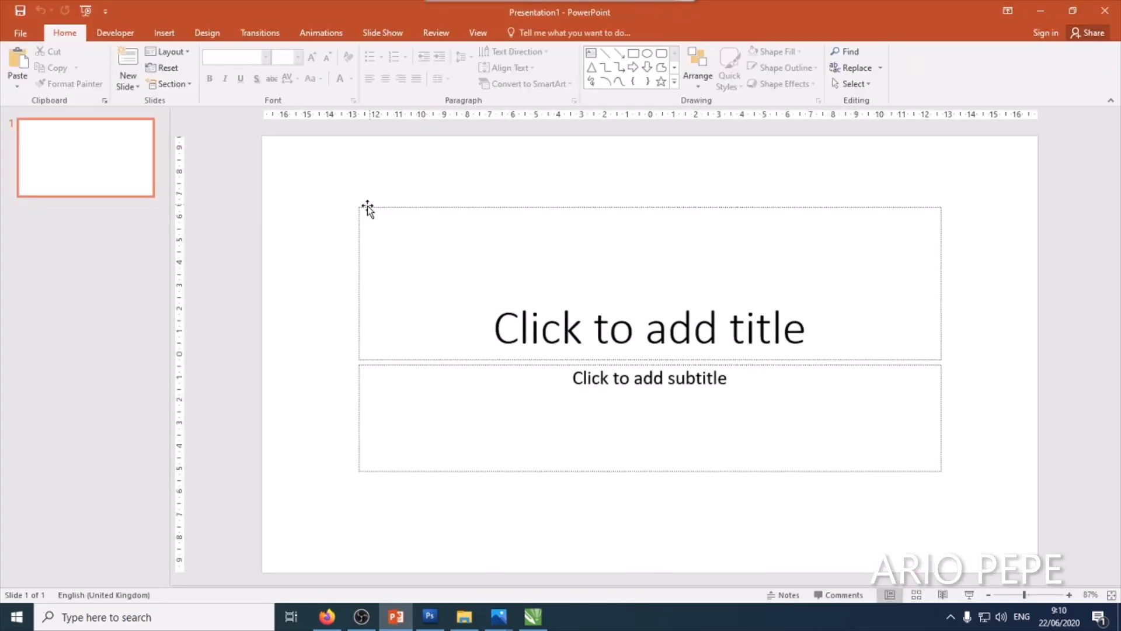